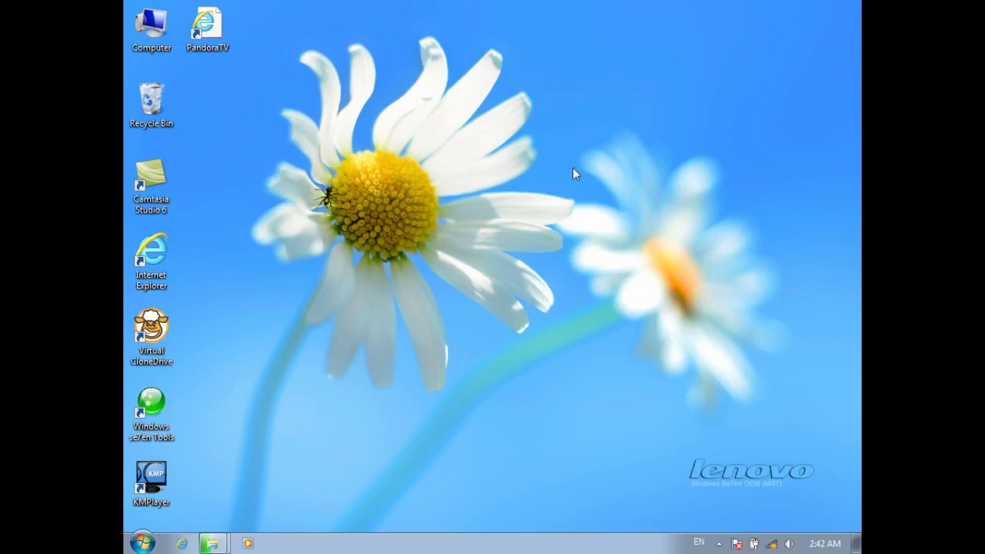
Step: Launch ArcCatalog 10.2 from the installed ArcGIS programs
{"action": "left_click", "coordinate": [142, 542]}
{"action": "left_click", "coordinate": [600, 227]}
{"action": "key", "text": "super"}
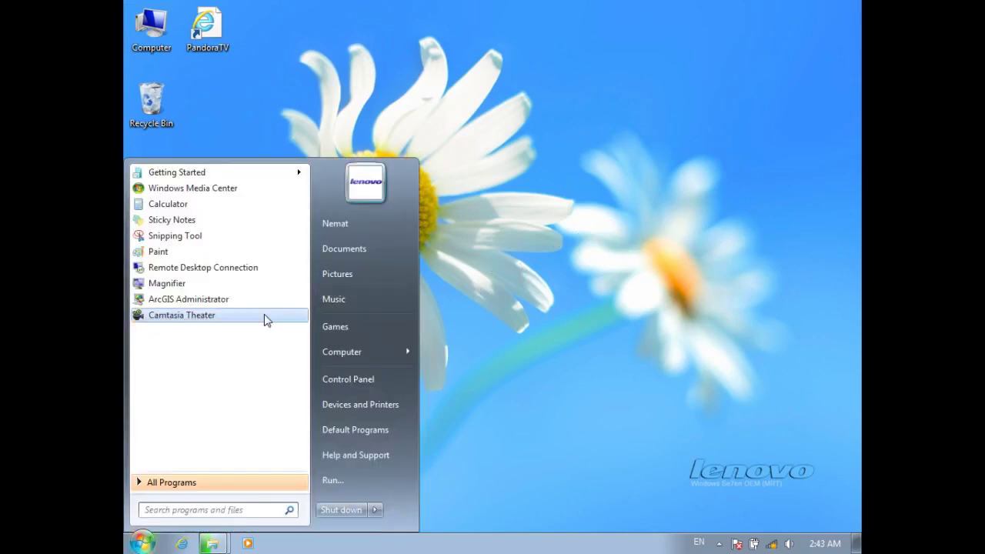
{"action": "left_click", "coordinate": [170, 483]}
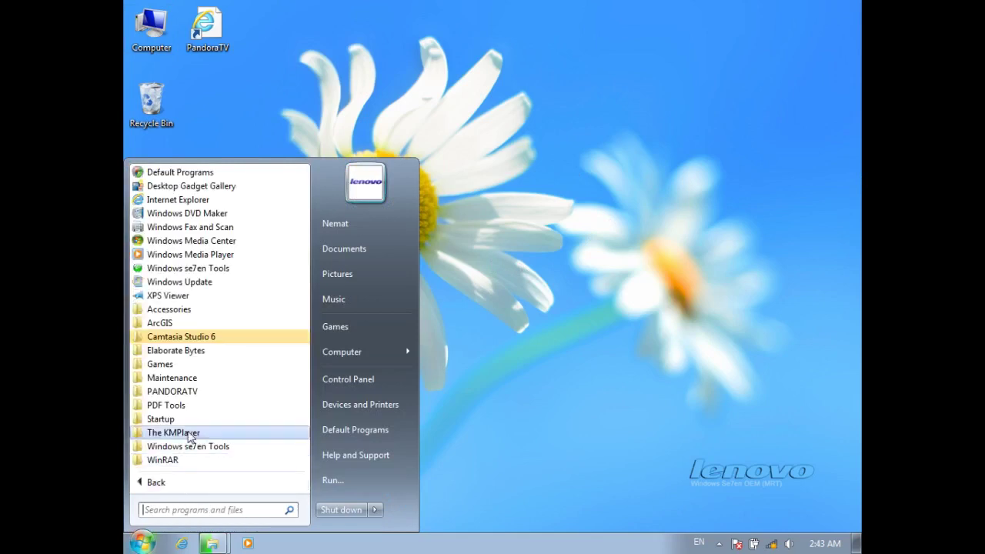
{"action": "left_click", "coordinate": [189, 323]}
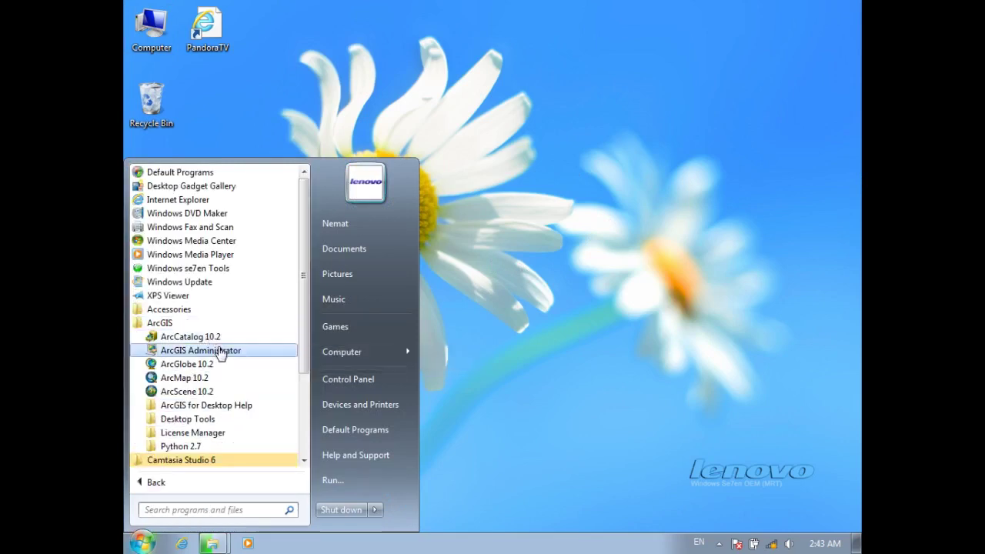
{"action": "left_click", "coordinate": [208, 340]}
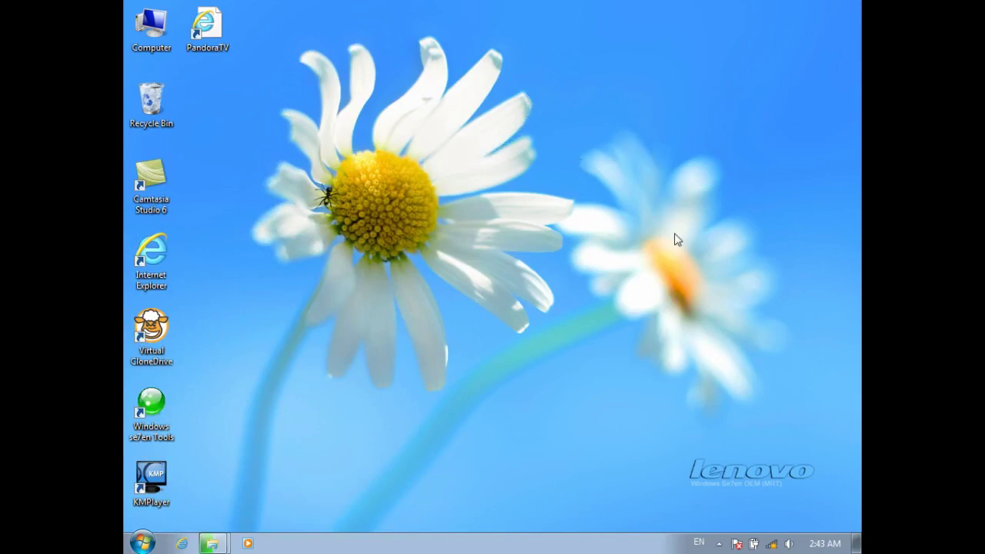
{"action": "left_click", "coordinate": [720, 545]}
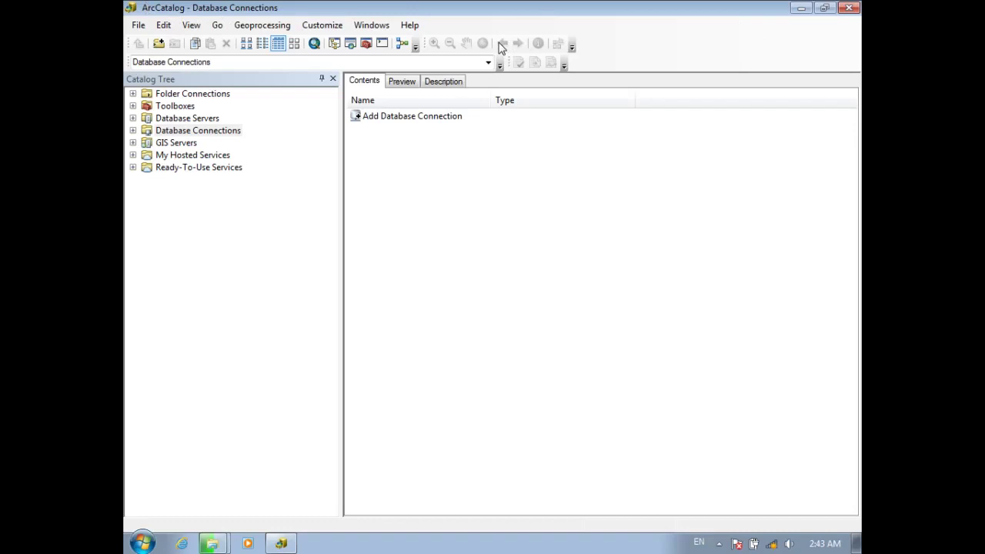
Step: Minimize ArcCatalog and look through the list of installed ArcGIS programs
{"action": "left_click", "coordinate": [799, 9]}
{"action": "mouse_move", "coordinate": [212, 545]}
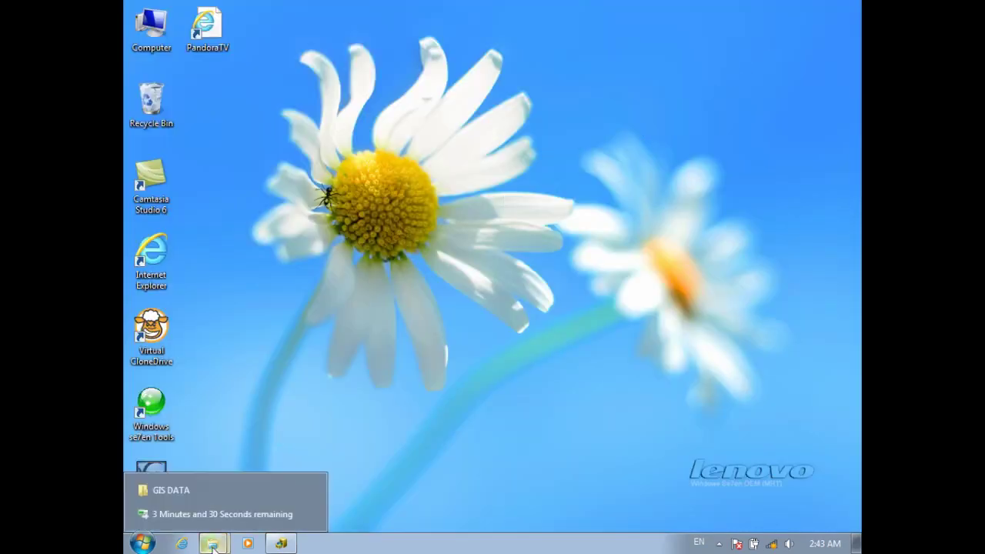
{"action": "key", "text": "super"}
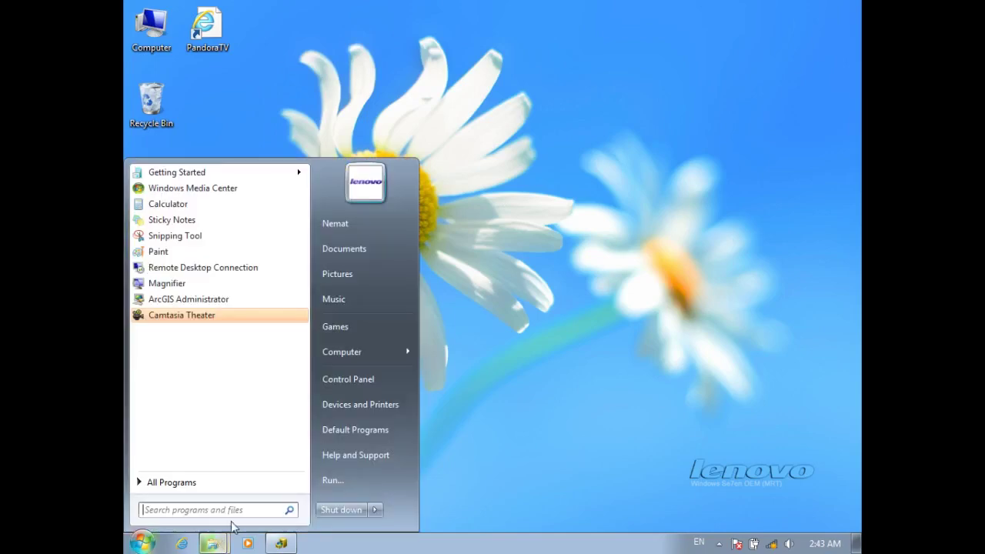
{"action": "left_click", "coordinate": [163, 485]}
{"action": "left_click", "coordinate": [165, 325]}
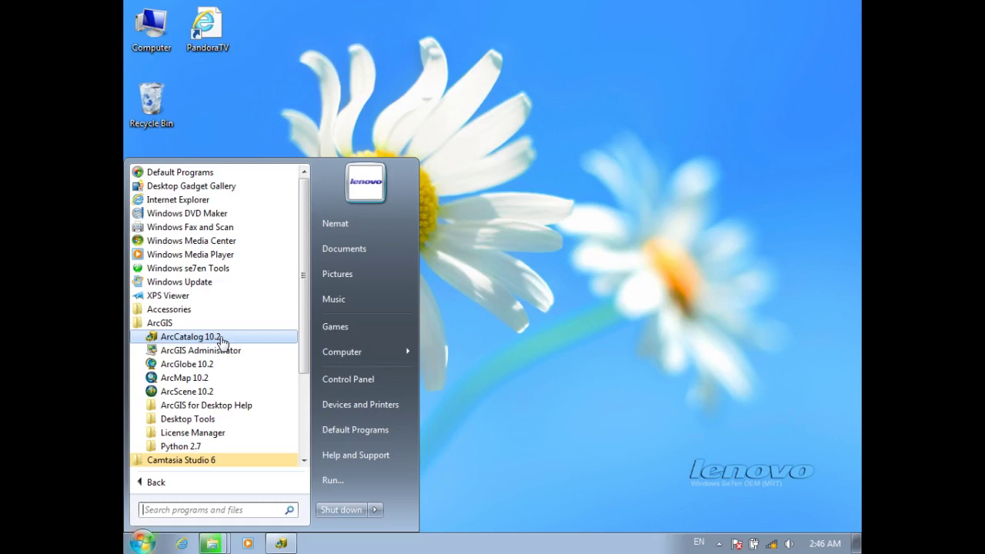
{"action": "left_click", "coordinate": [442, 397]}
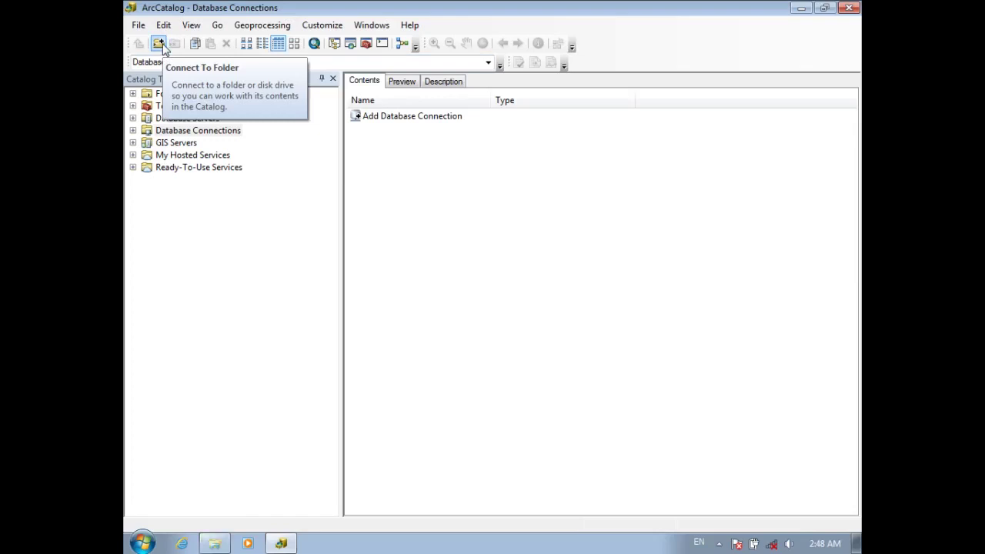
Step: Connect the catalog to the GIS DATA folder on drive E: and disconnect it again
{"action": "left_click", "coordinate": [160, 44]}
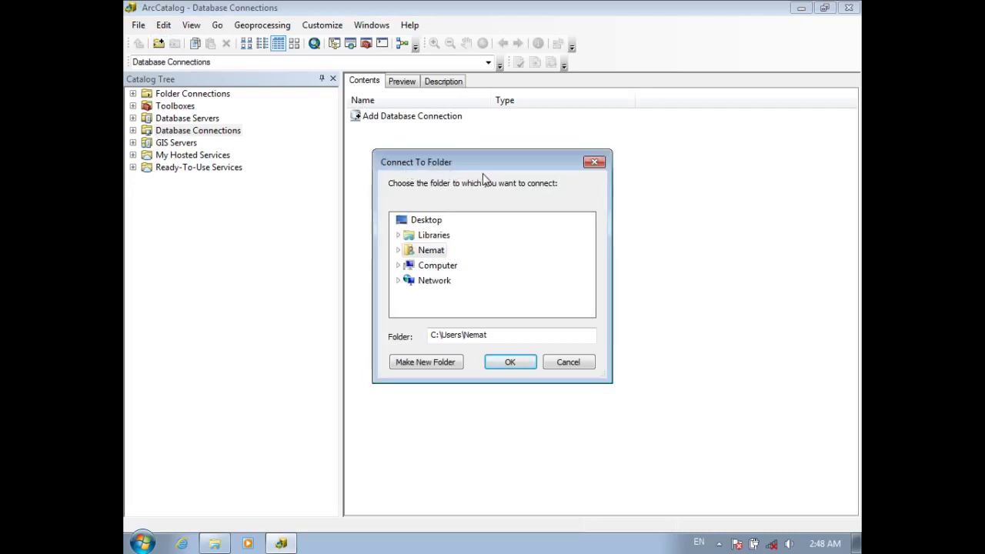
{"action": "left_click_drag", "start_coordinate": [445, 169], "coordinate": [465, 115]}
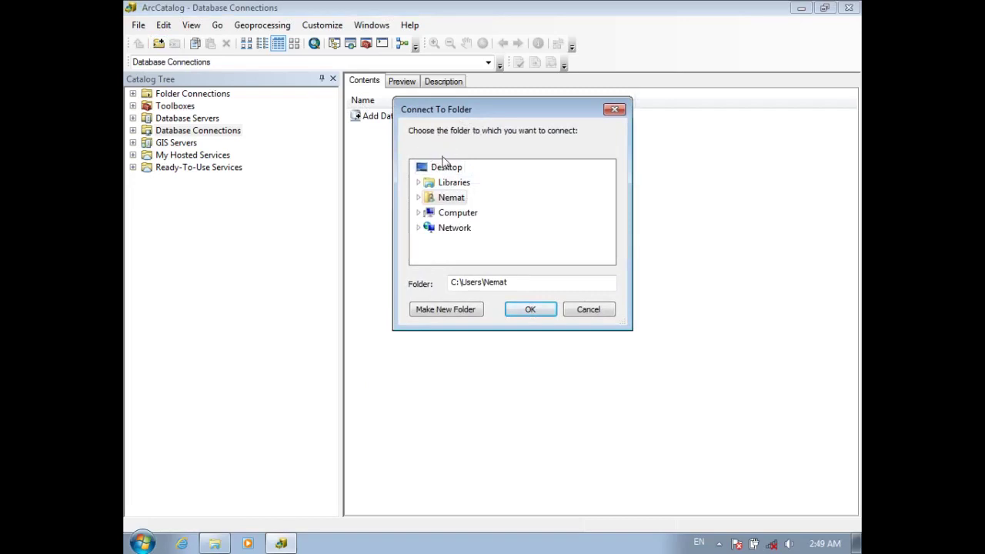
{"action": "left_click", "coordinate": [419, 214]}
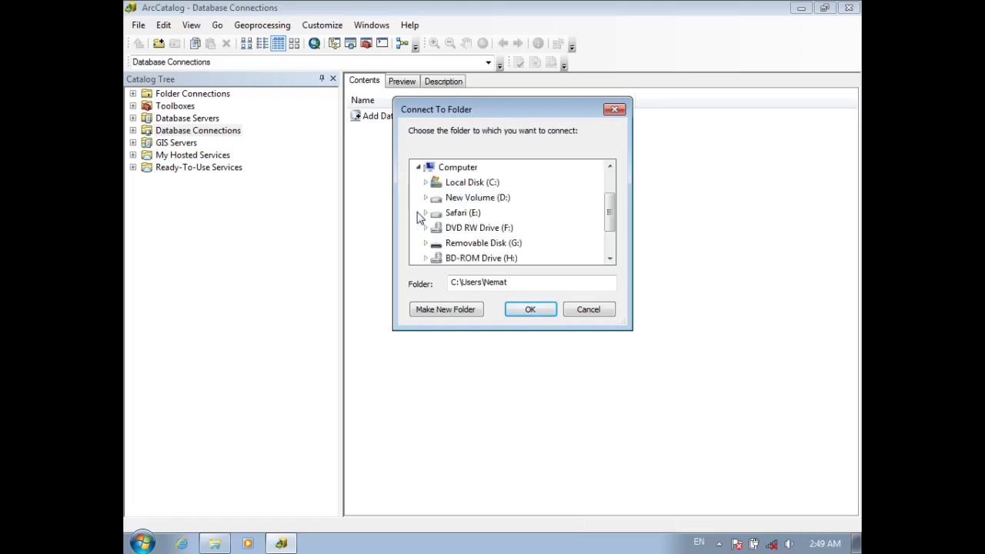
{"action": "left_click_drag", "start_coordinate": [609, 209], "coordinate": [611, 228]}
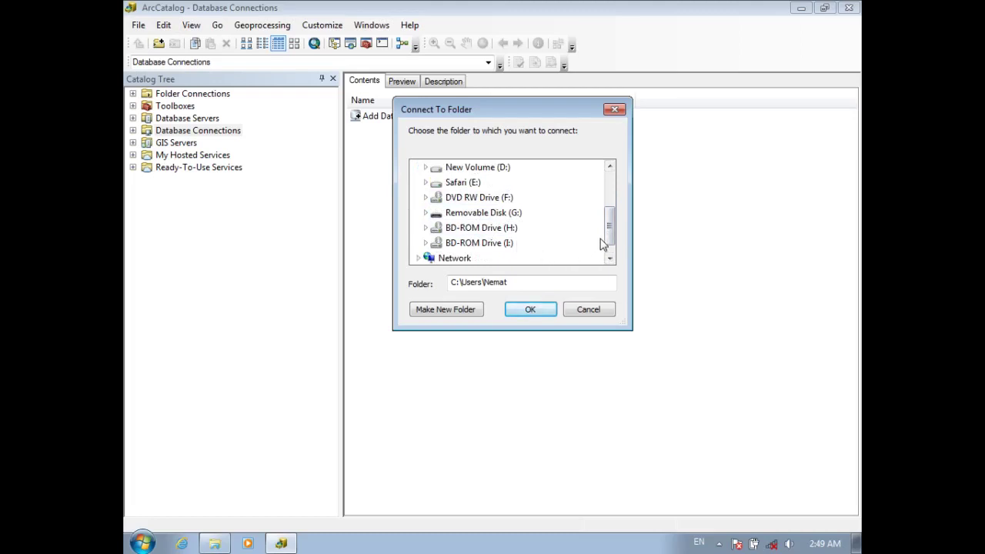
{"action": "left_click_drag", "start_coordinate": [609, 228], "coordinate": [609, 212]}
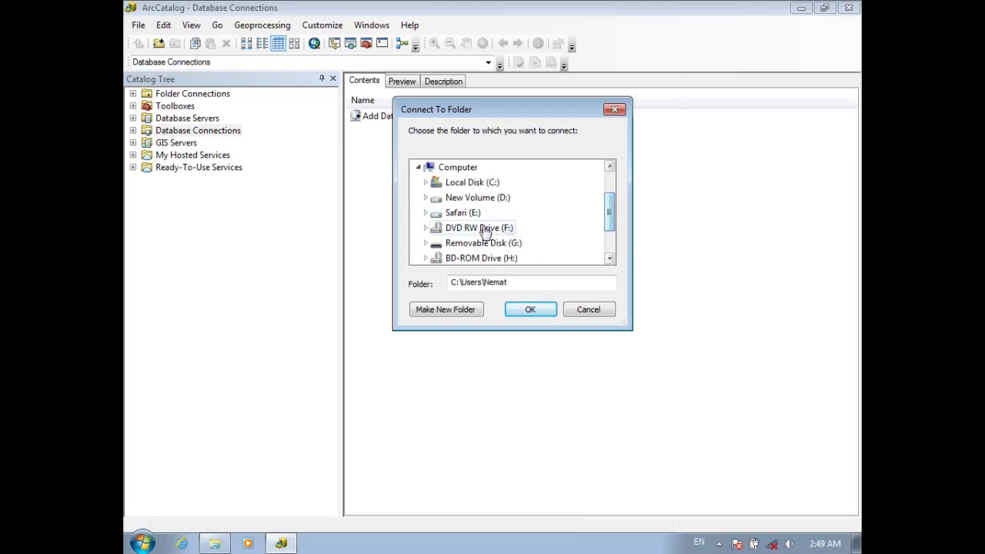
{"action": "left_click", "coordinate": [454, 214]}
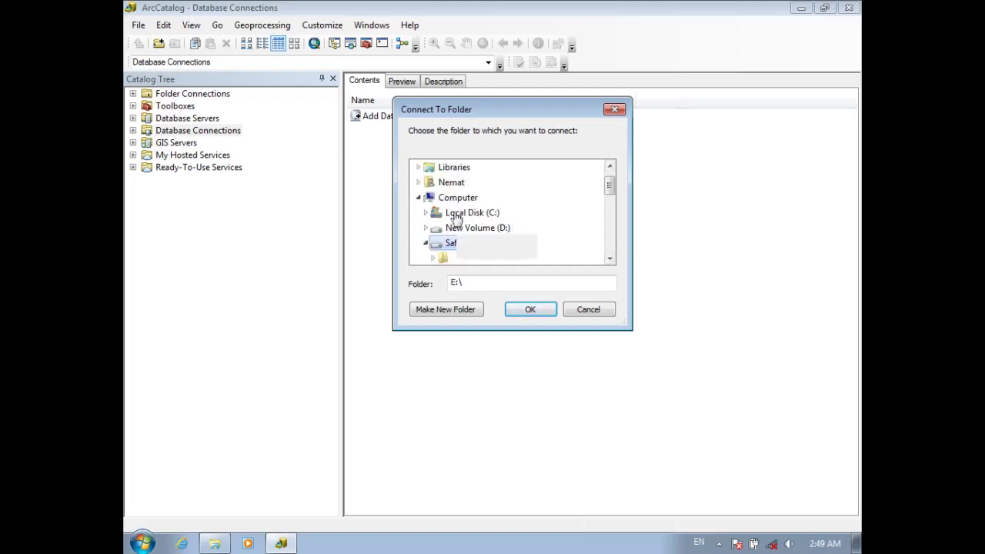
{"action": "left_click", "coordinate": [606, 261]}
{"action": "left_click", "coordinate": [606, 260]}
{"action": "left_click", "coordinate": [606, 260]}
{"action": "left_click", "coordinate": [605, 260]}
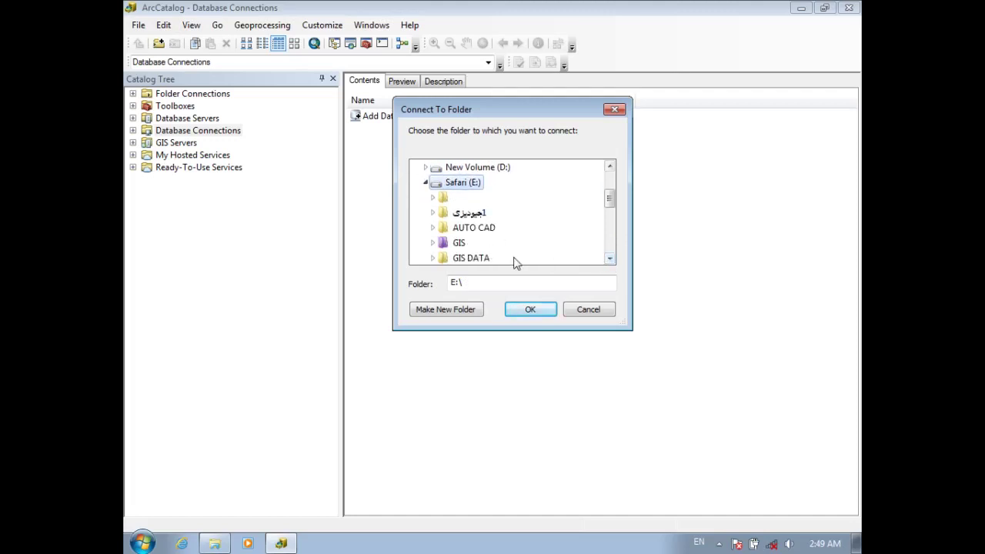
{"action": "left_click", "coordinate": [473, 258]}
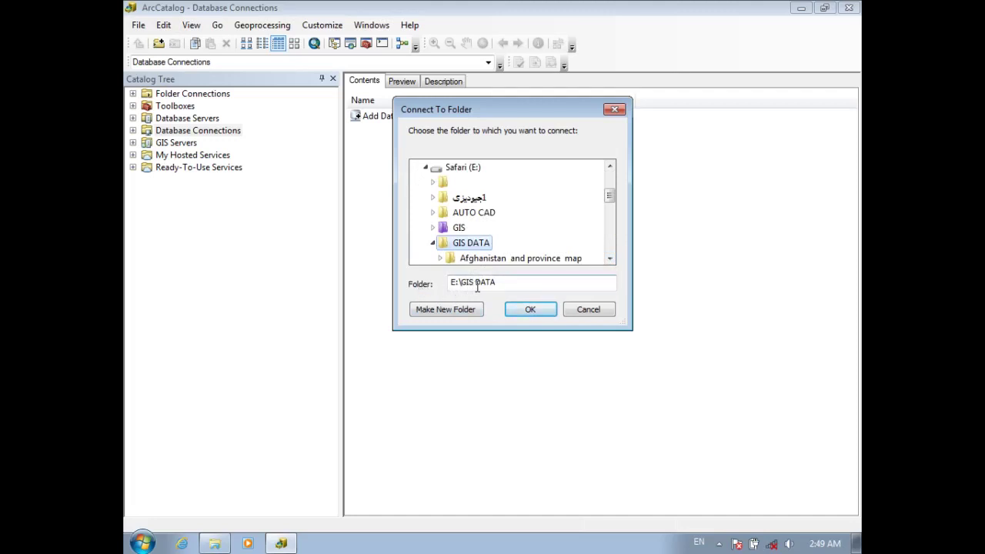
{"action": "left_click", "coordinate": [531, 310]}
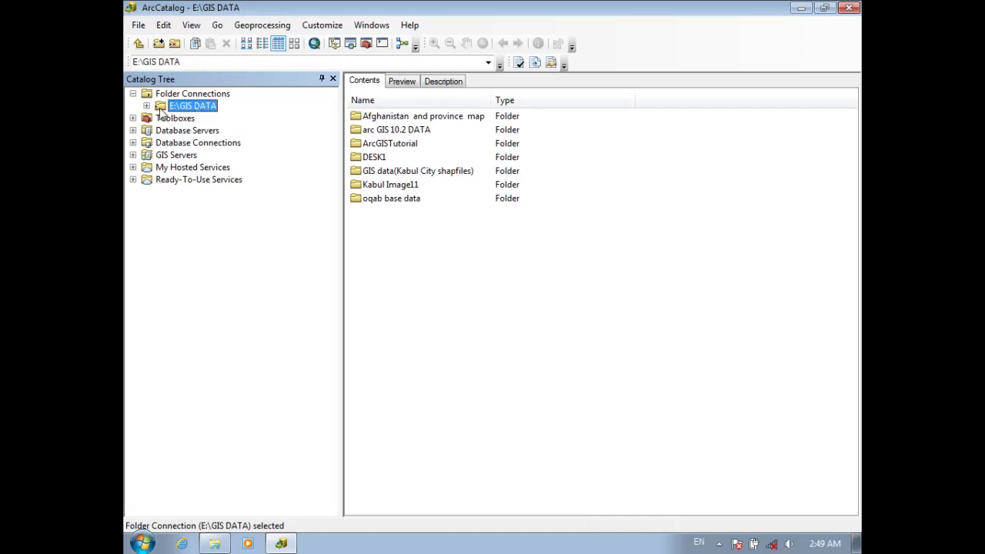
{"action": "left_click", "coordinate": [173, 44]}
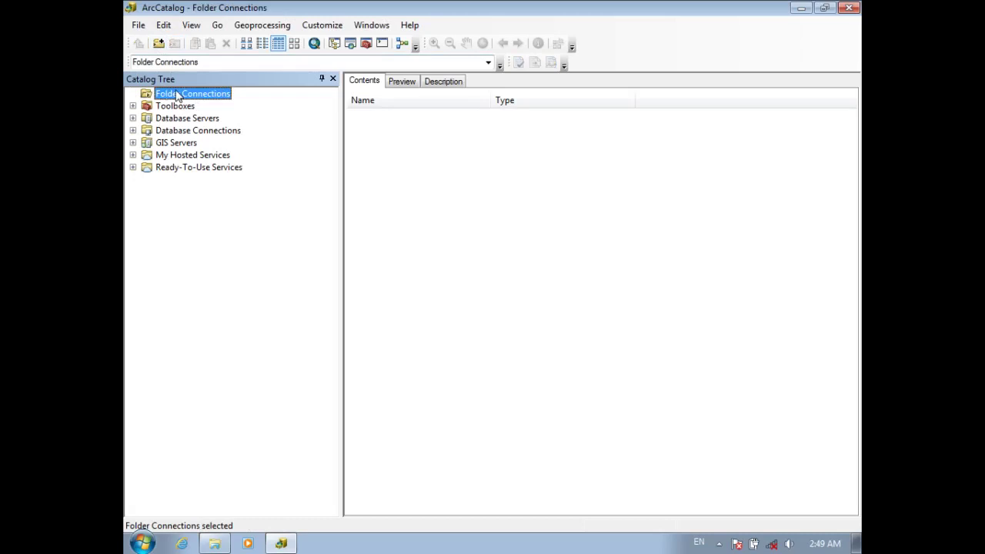
Step: Start a new folder connection and list the folders on drive Safari (E:)
{"action": "left_click", "coordinate": [158, 43]}
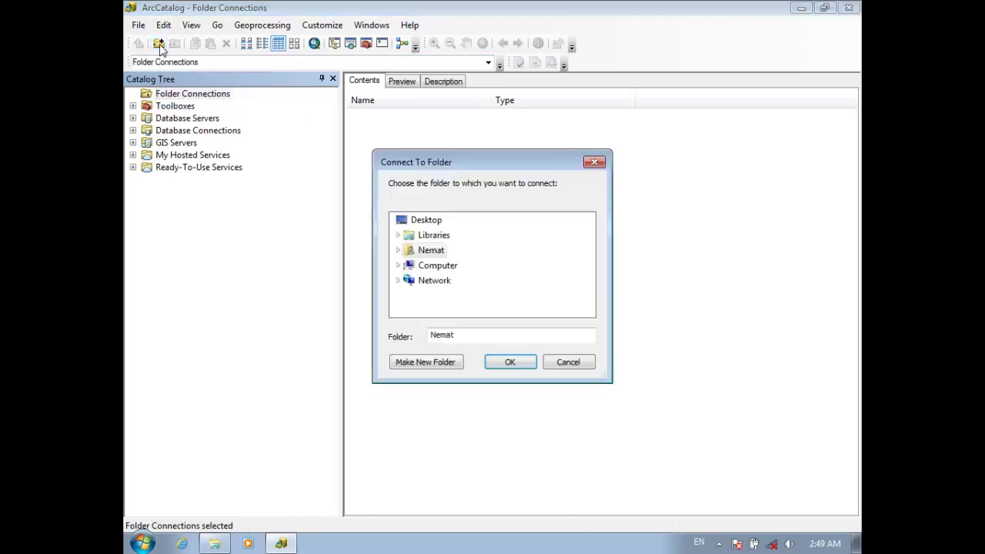
{"action": "left_click", "coordinate": [398, 265]}
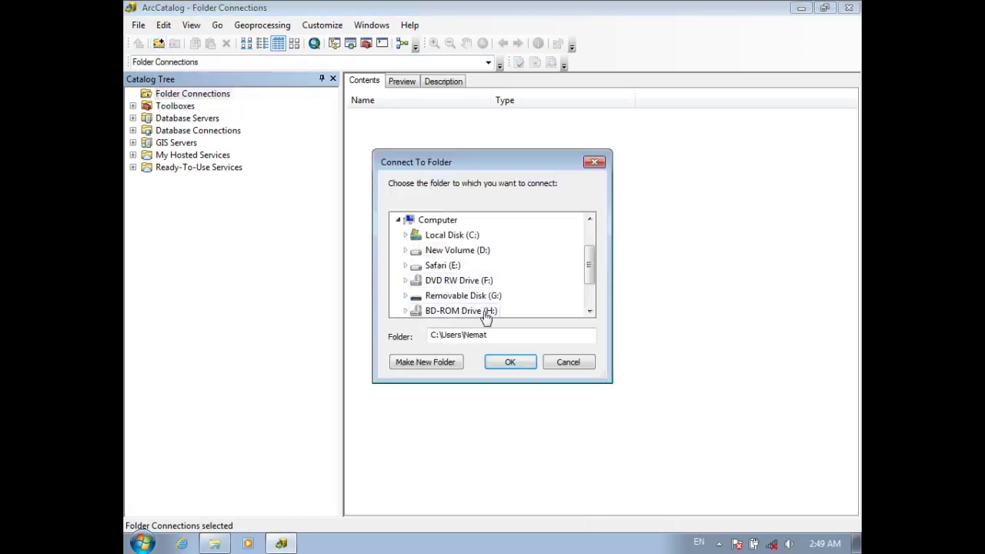
{"action": "left_click", "coordinate": [445, 265]}
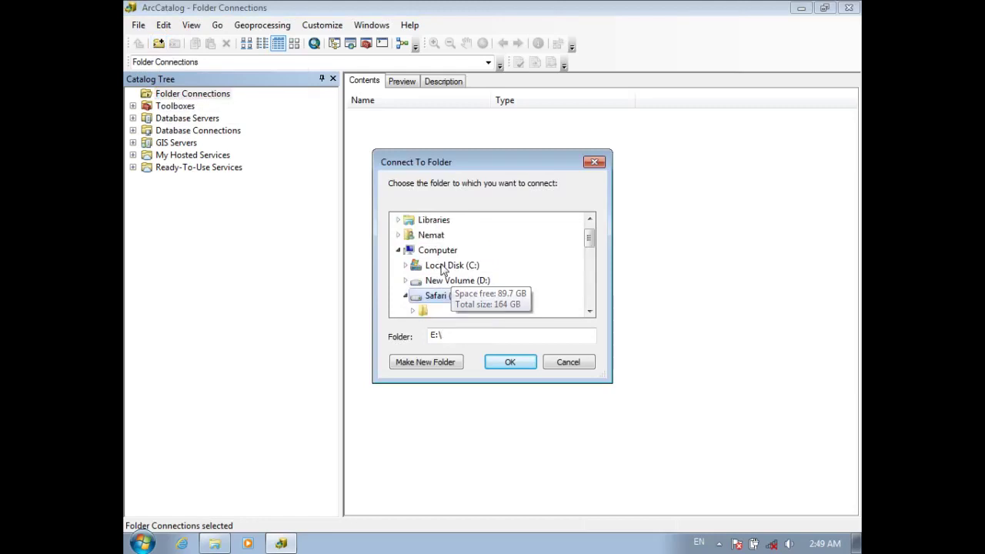
{"action": "left_click", "coordinate": [589, 311]}
{"action": "left_click", "coordinate": [589, 311]}
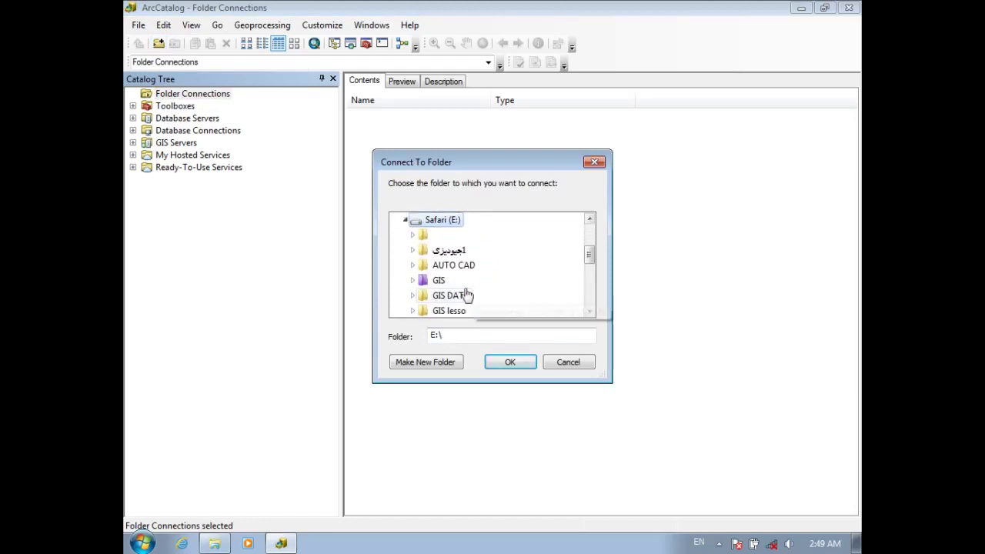
Step: Look through the subfolders of the GIS folder on drive E: and collapse it
{"action": "left_click", "coordinate": [440, 282]}
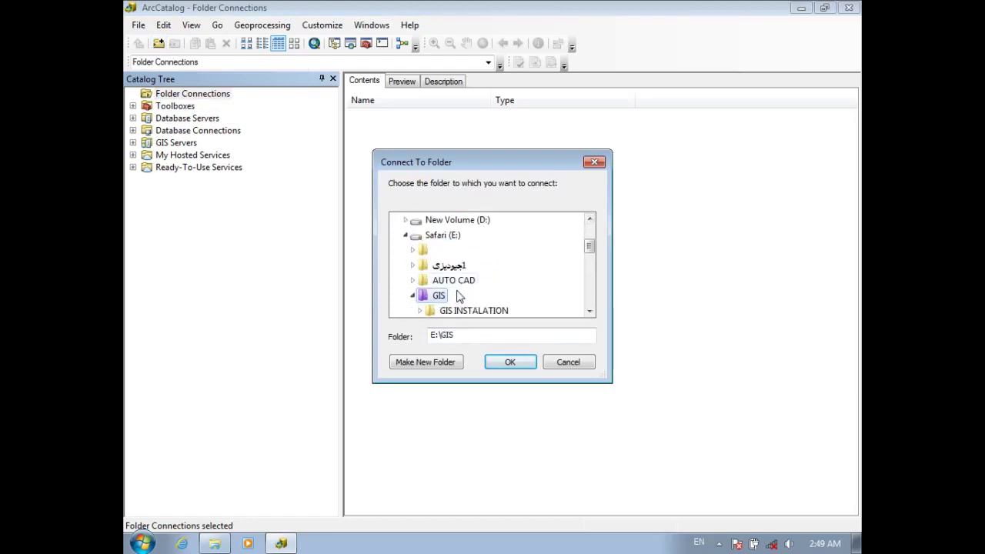
{"action": "left_click", "coordinate": [590, 312]}
{"action": "left_click", "coordinate": [590, 312]}
{"action": "left_click", "coordinate": [589, 312]}
{"action": "left_click", "coordinate": [589, 312]}
{"action": "left_click", "coordinate": [589, 311]}
{"action": "left_click", "coordinate": [590, 312]}
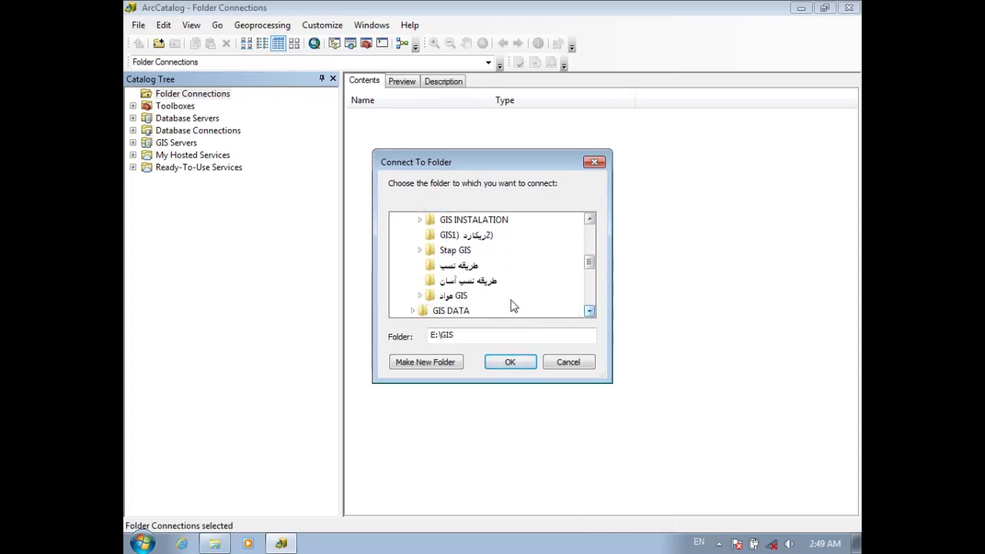
{"action": "left_click", "coordinate": [590, 219]}
{"action": "left_click", "coordinate": [590, 219]}
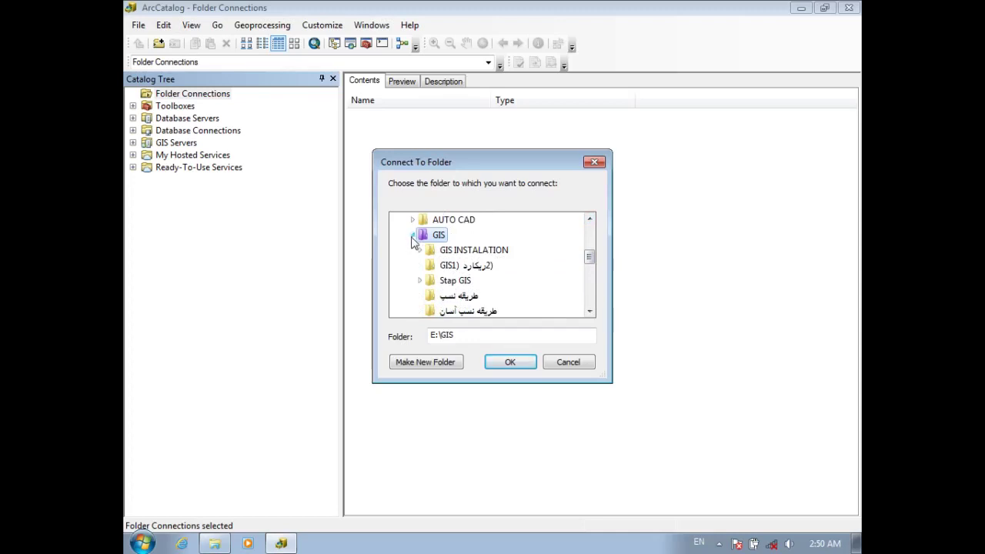
{"action": "left_click", "coordinate": [413, 235]}
Step: Choose the GIS DATA folder and confirm it as the folder connection
{"action": "left_click", "coordinate": [450, 252]}
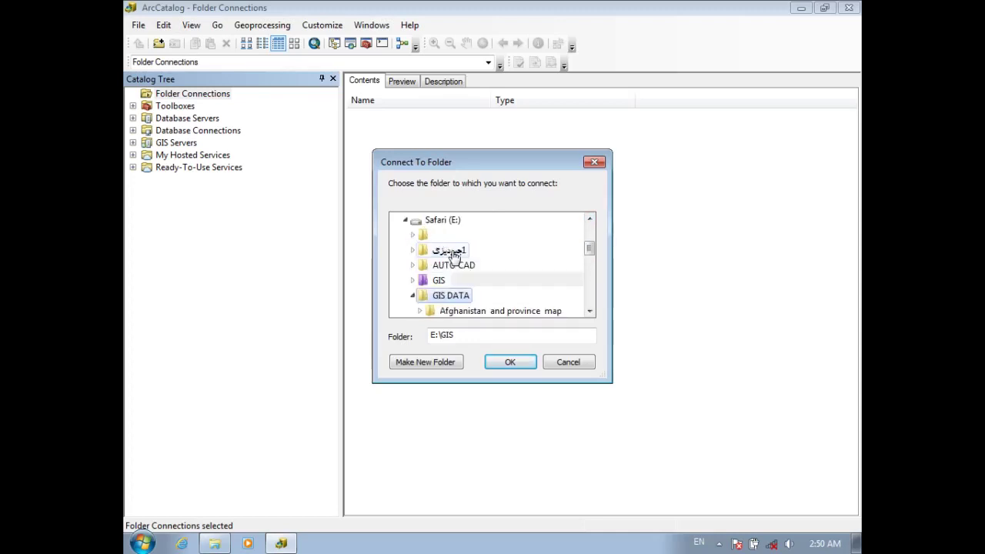
{"action": "left_click", "coordinate": [517, 367]}
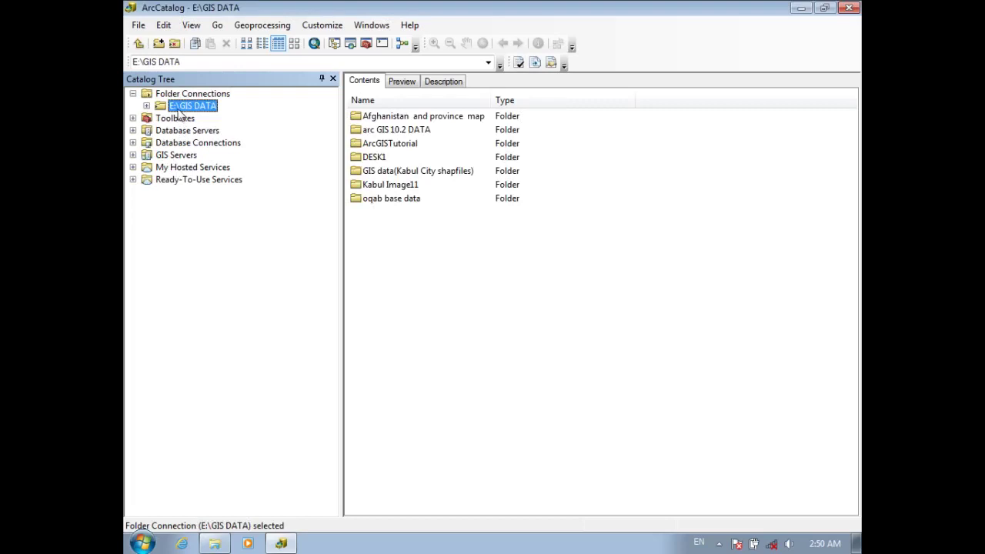
Step: Add a second folder connection to the AUTO CAD folder on drive E:
{"action": "left_click", "coordinate": [157, 43]}
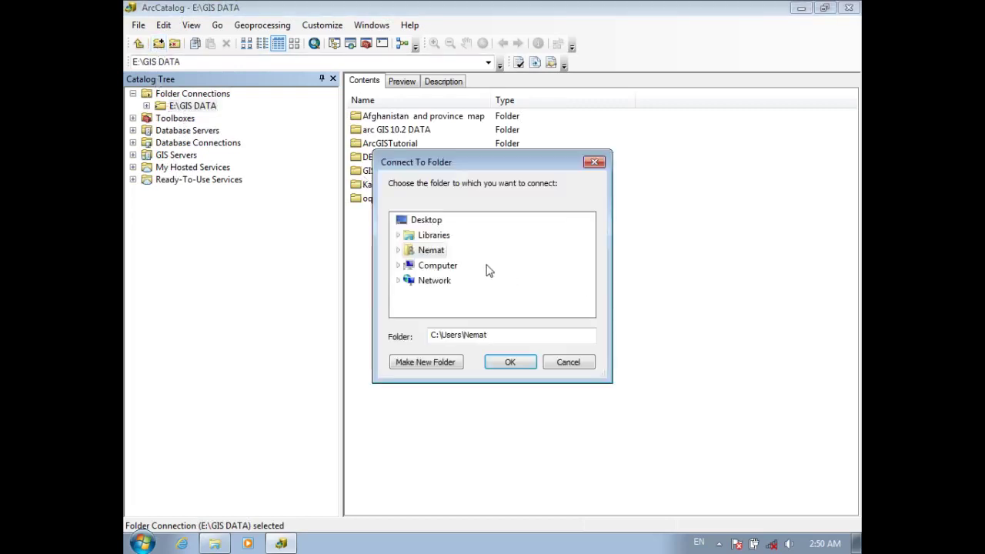
{"action": "left_click", "coordinate": [399, 266]}
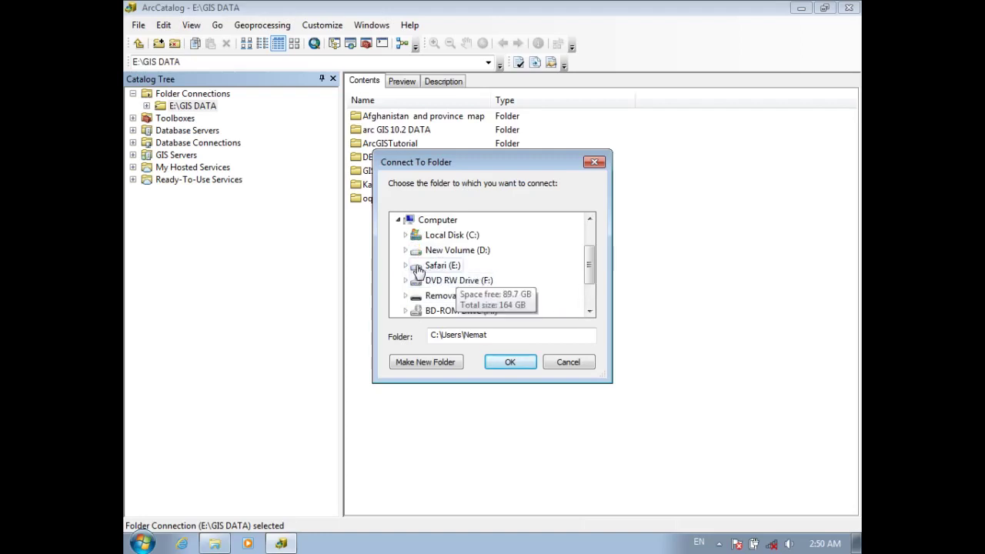
{"action": "left_click", "coordinate": [416, 269]}
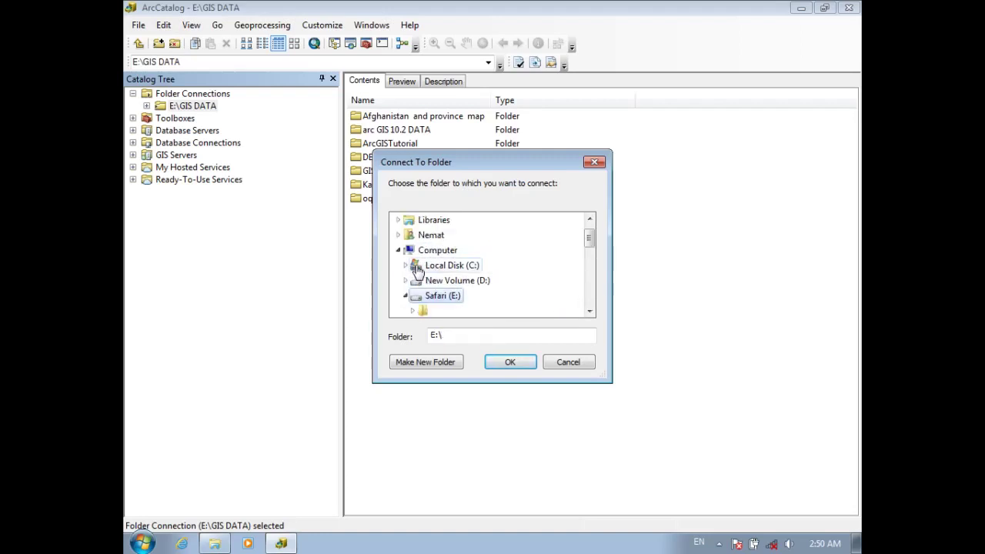
{"action": "left_click", "coordinate": [591, 313]}
{"action": "left_click", "coordinate": [591, 313]}
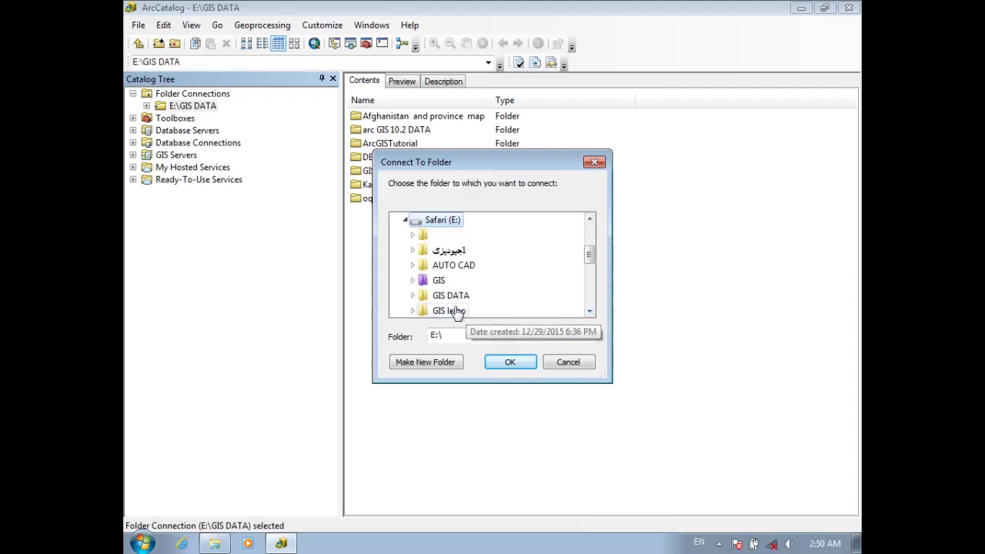
{"action": "left_click", "coordinate": [445, 267]}
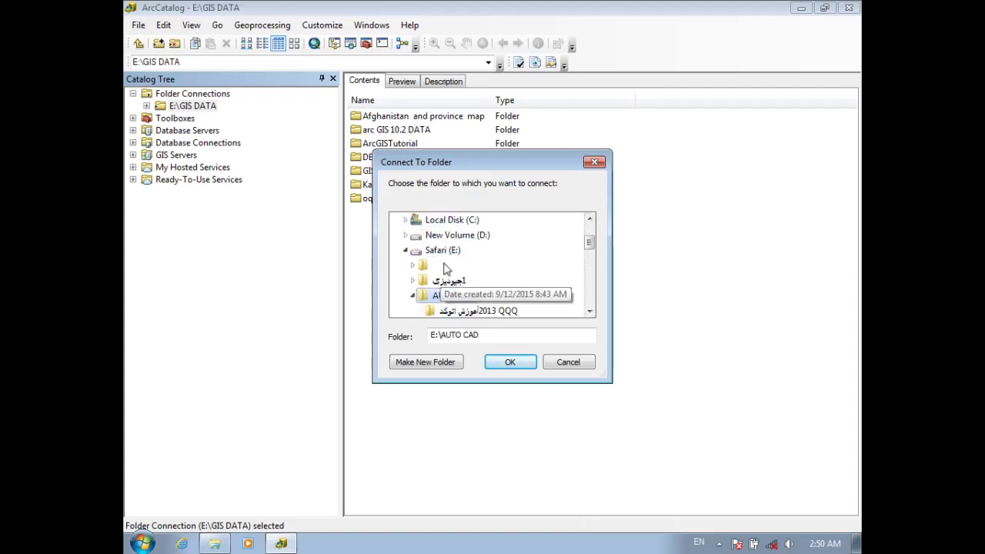
{"action": "left_click", "coordinate": [511, 362]}
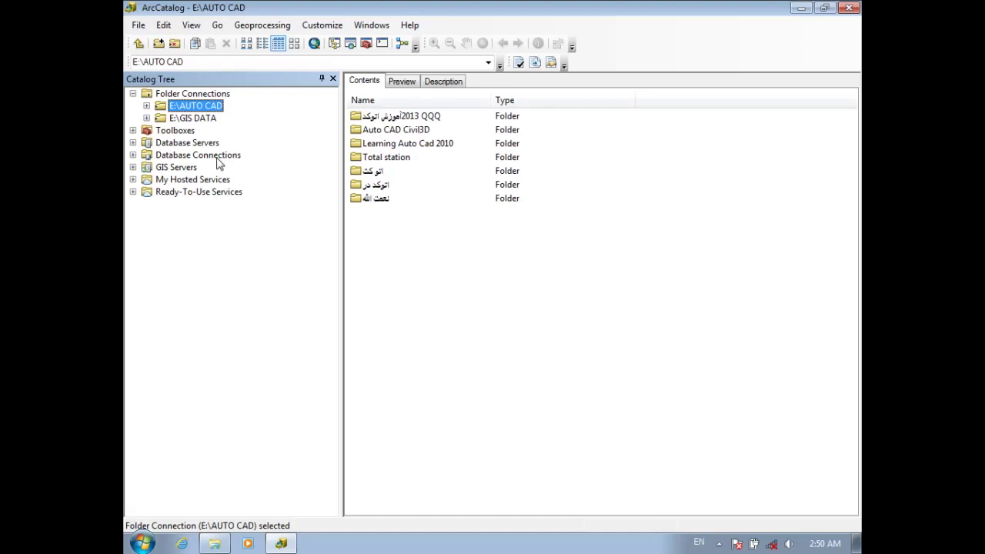
Step: Expand E:\GIS DATA down to DESK1, Database and United_States.gdb, and select its States feature class
{"action": "left_click", "coordinate": [146, 118]}
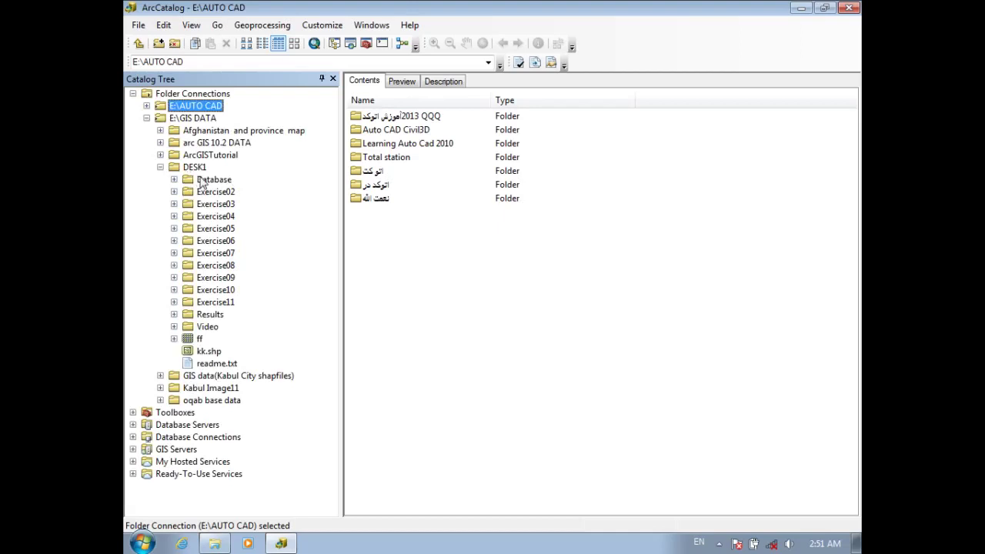
{"action": "left_click", "coordinate": [174, 180]}
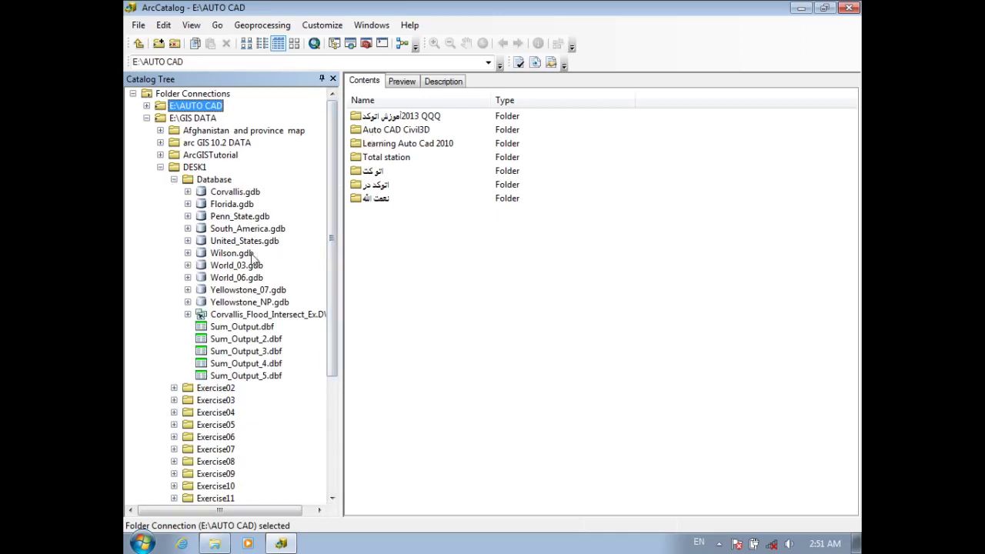
{"action": "left_click", "coordinate": [188, 241]}
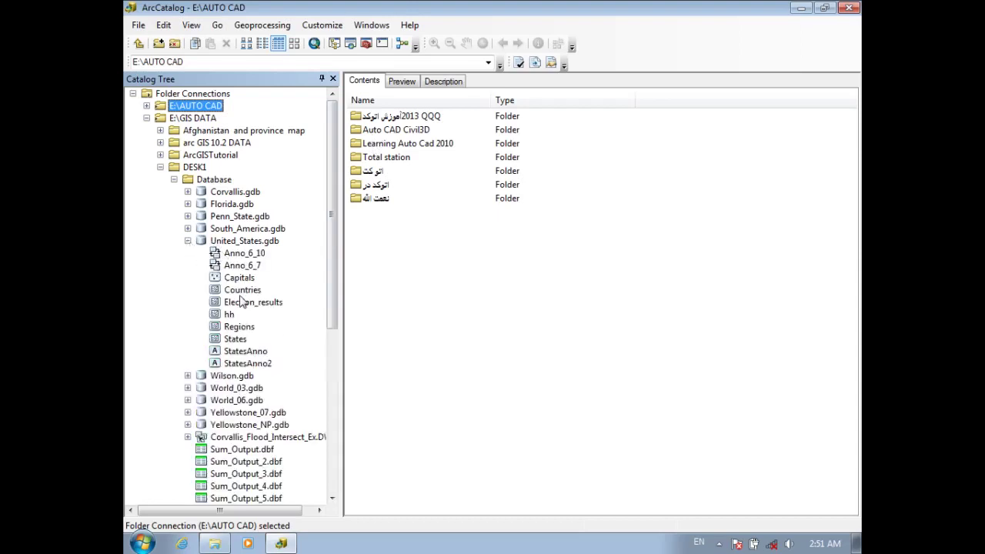
{"action": "left_click", "coordinate": [231, 341]}
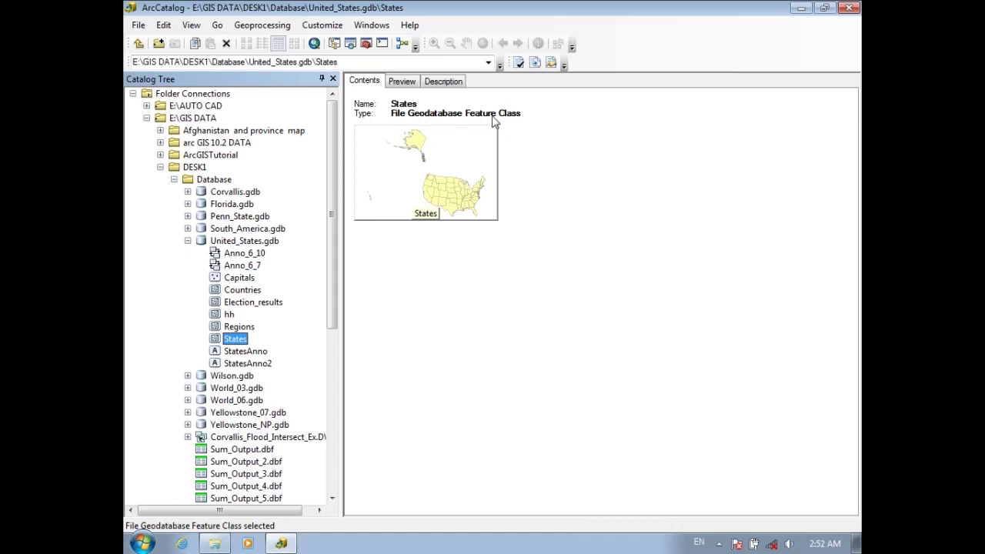
Step: Preview the States feature class as an attribute table and narrow the catalog tree to give the table more room
{"action": "left_click", "coordinate": [402, 83]}
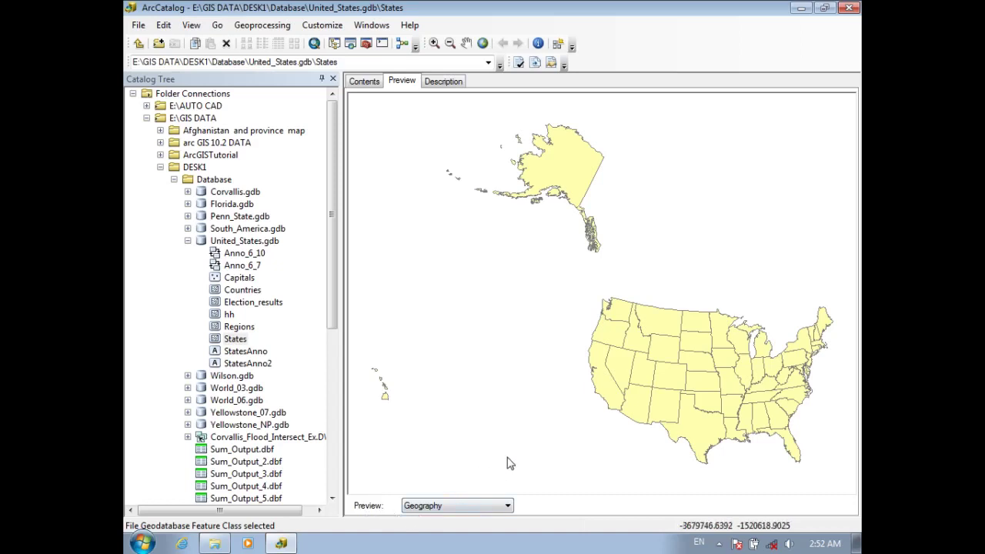
{"action": "left_click", "coordinate": [468, 510]}
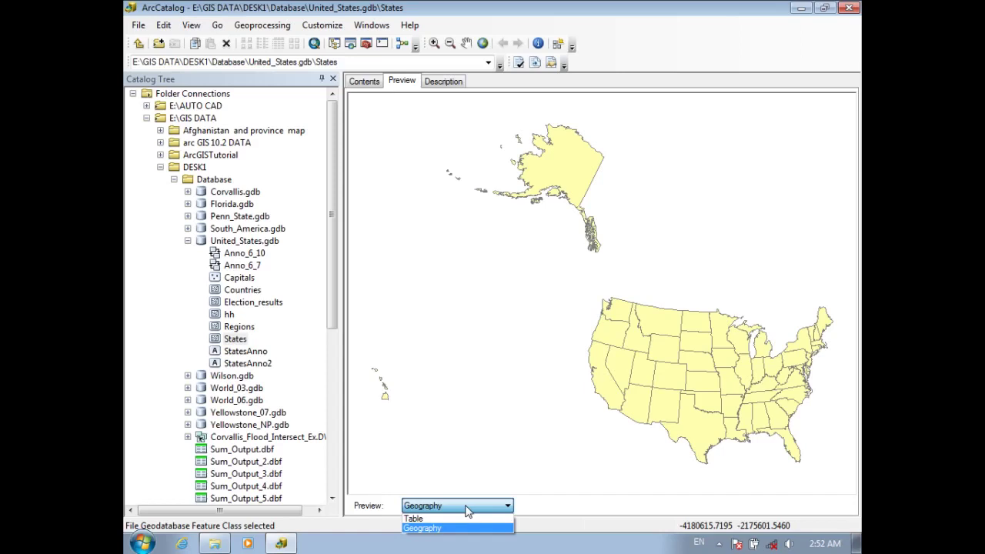
{"action": "left_click", "coordinate": [420, 519]}
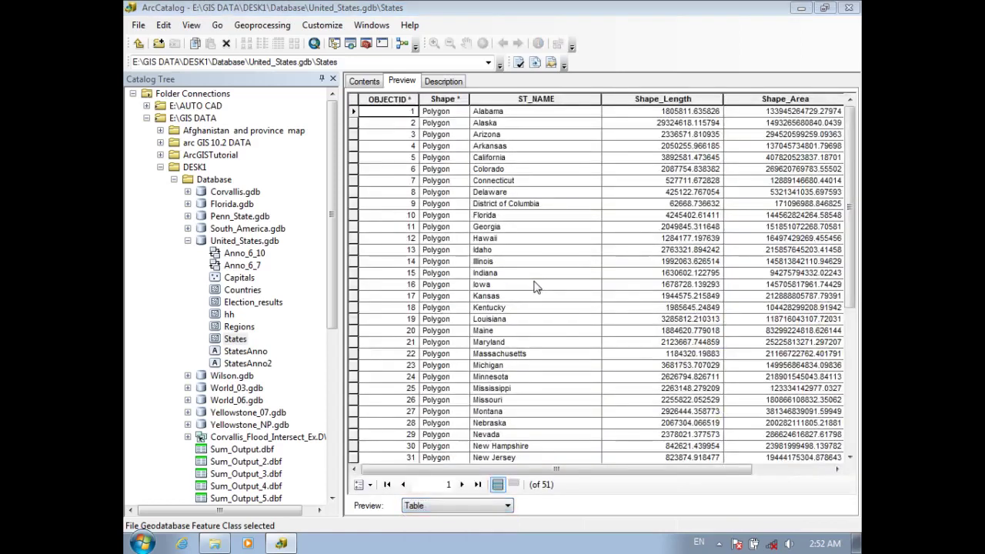
{"action": "left_click", "coordinate": [342, 164]}
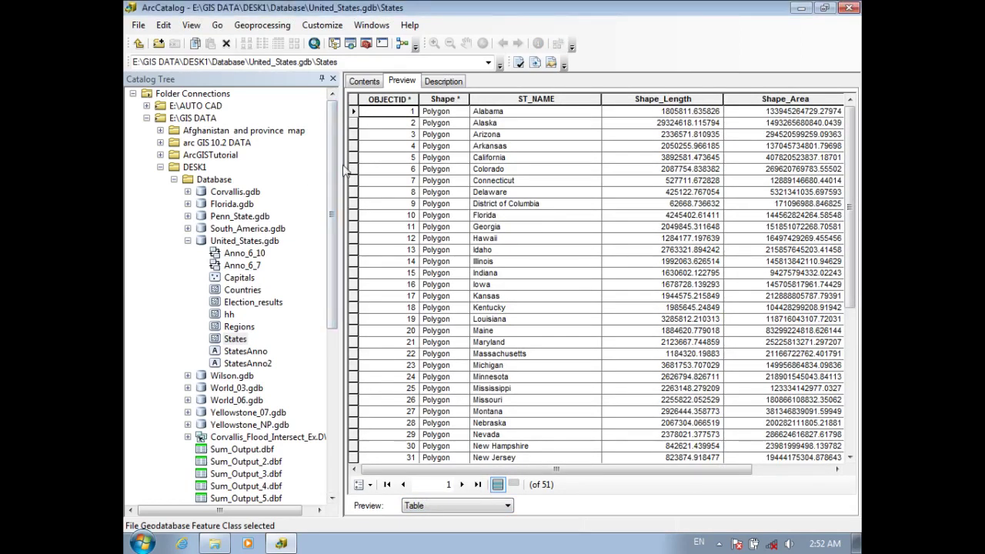
{"action": "left_click_drag", "start_coordinate": [343, 164], "coordinate": [305, 171]}
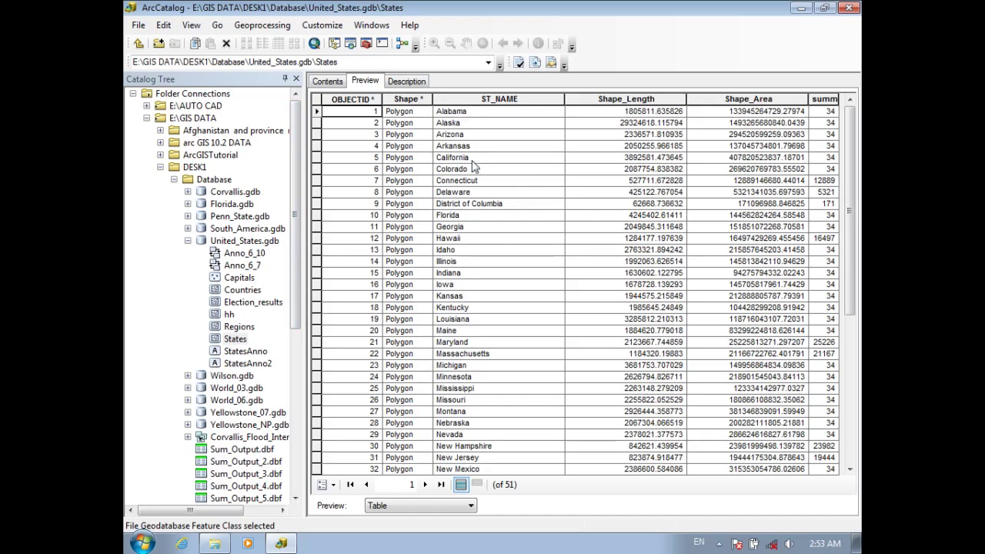
Step: Examine the OBJECTID and Shape columns of the States table and look through its records down to the last one
{"action": "left_click", "coordinate": [358, 101]}
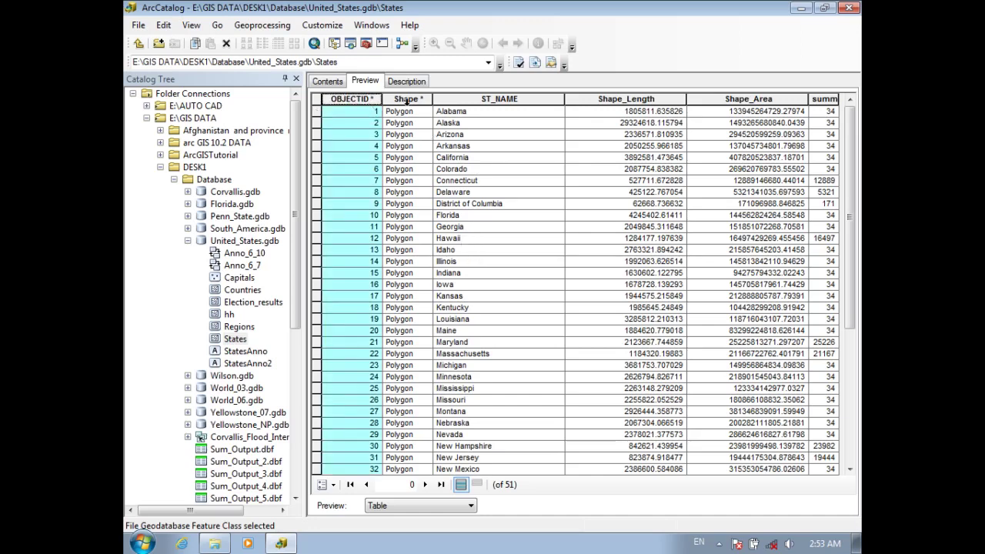
{"action": "left_click", "coordinate": [407, 101]}
{"action": "left_click", "coordinate": [352, 100]}
{"action": "left_click_drag", "start_coordinate": [851, 177], "coordinate": [851, 308]}
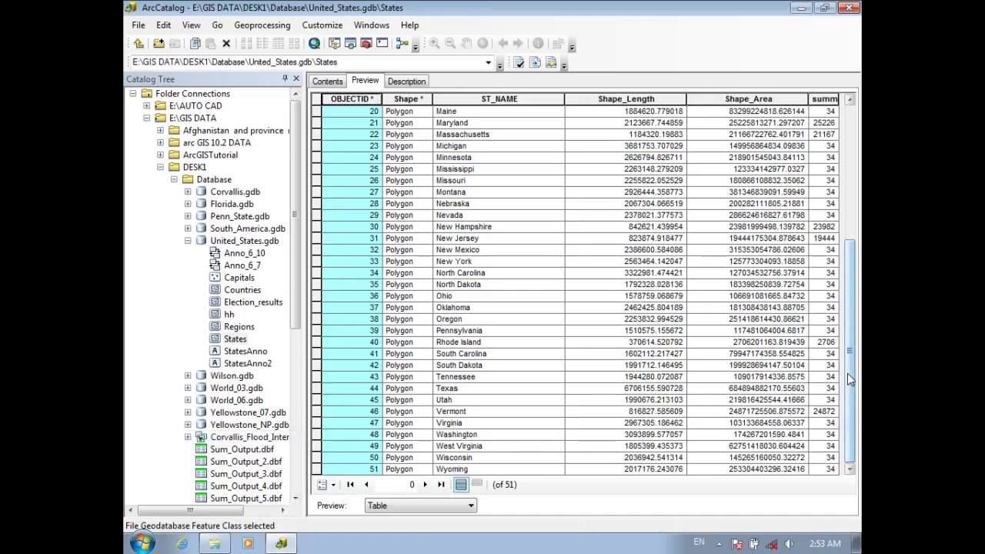
{"action": "left_click_drag", "start_coordinate": [850, 380], "coordinate": [859, 235]}
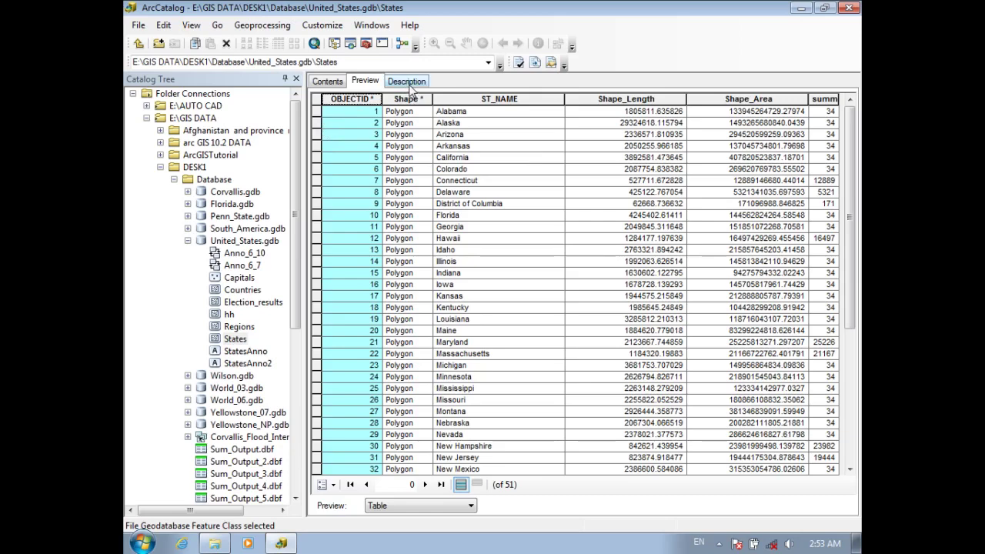
Step: View the States feature class as Geography, then return its preview to Table for comparison
{"action": "left_click", "coordinate": [423, 506]}
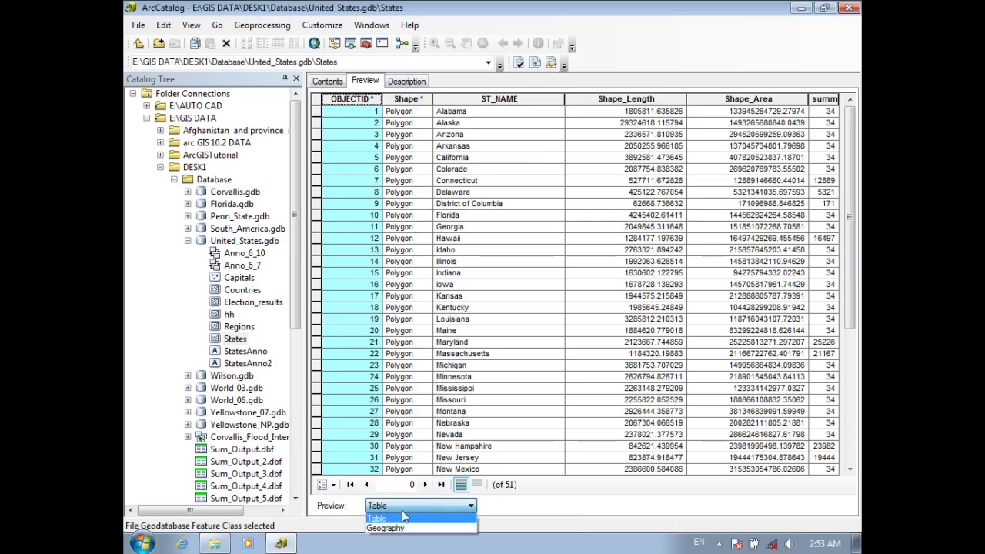
{"action": "left_click", "coordinate": [394, 528]}
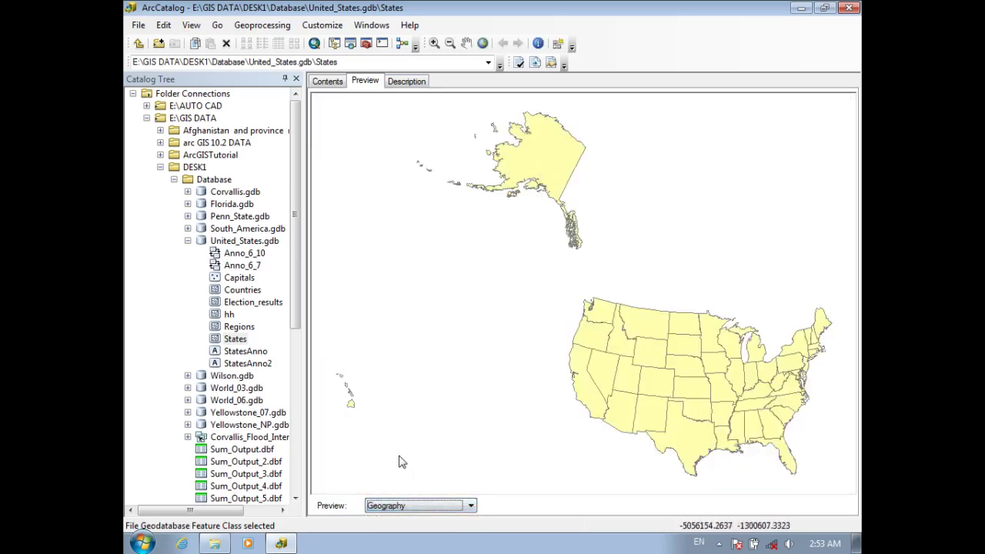
{"action": "left_click", "coordinate": [419, 506]}
{"action": "left_click", "coordinate": [394, 517]}
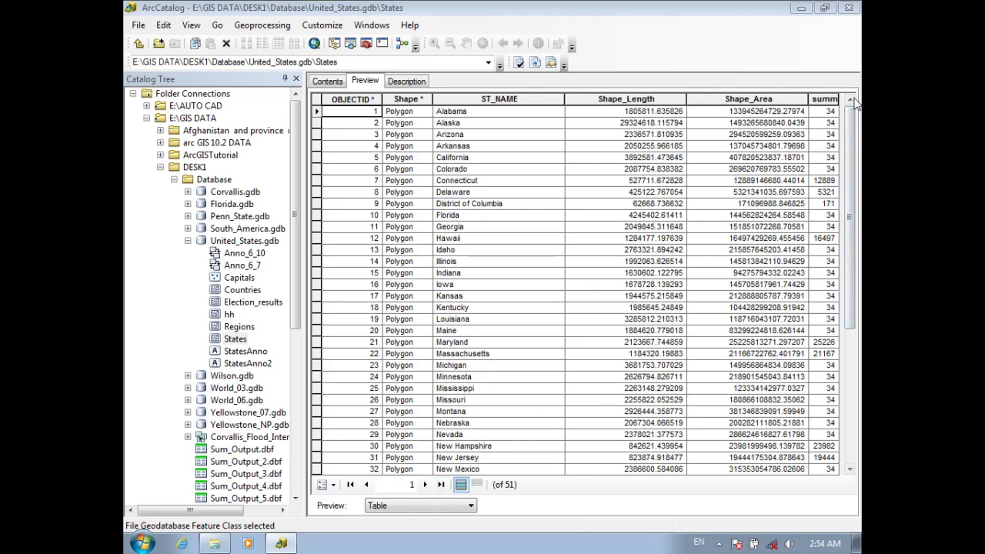
Step: Highlight the column after Shape_Area in the States table and return the preview to Geography
{"action": "left_click", "coordinate": [826, 99]}
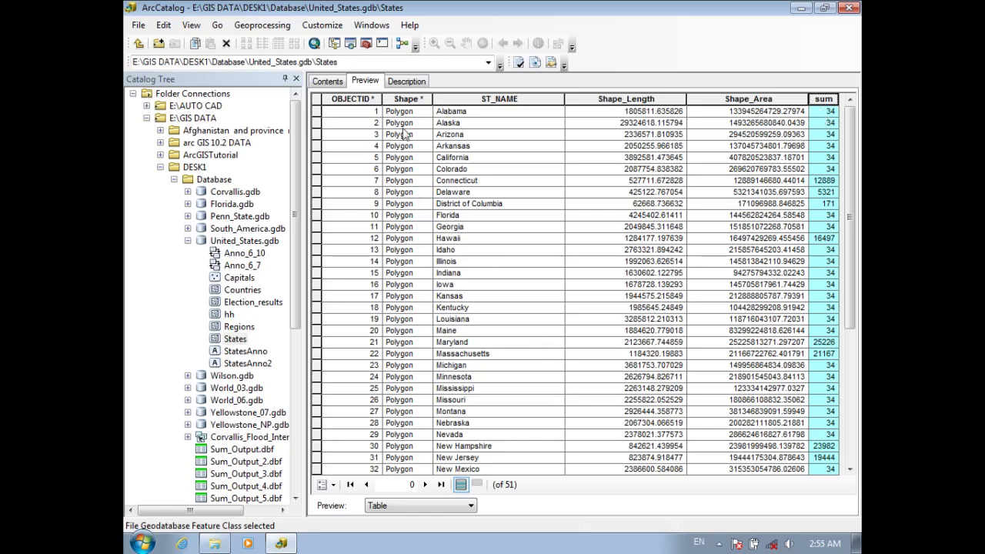
{"action": "left_click", "coordinate": [418, 506]}
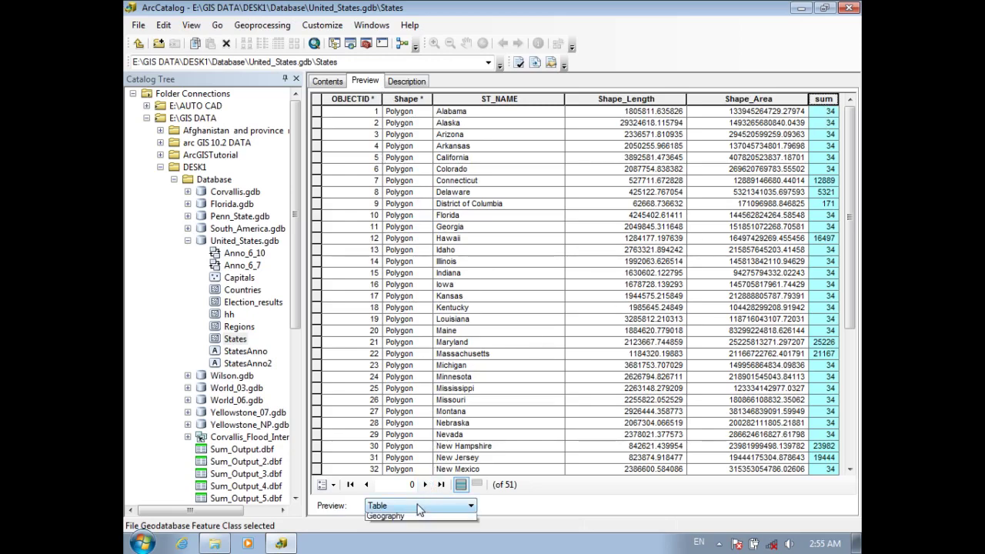
{"action": "left_click", "coordinate": [388, 515]}
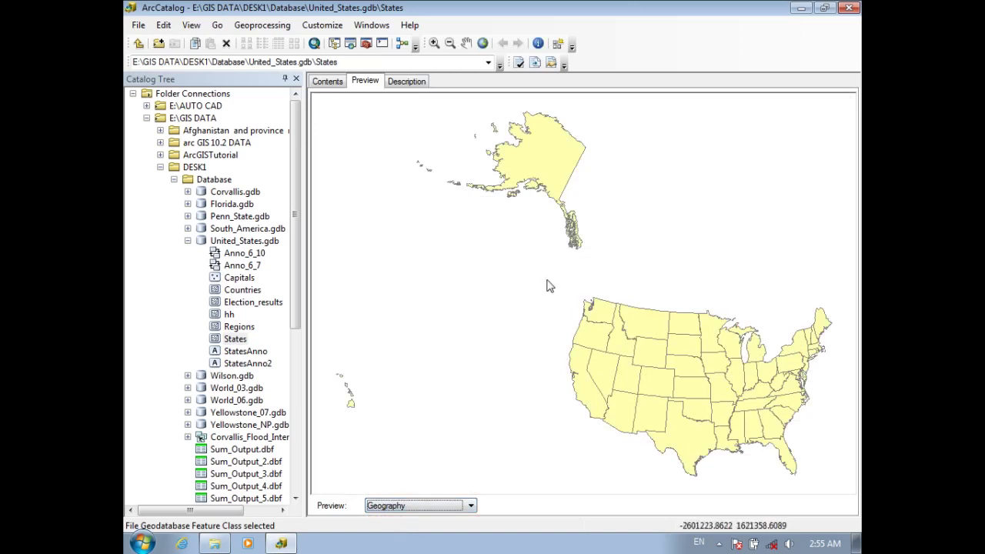
{"action": "scroll", "coordinate": [555, 312], "scroll_direction": "up", "scroll_amount": 1}
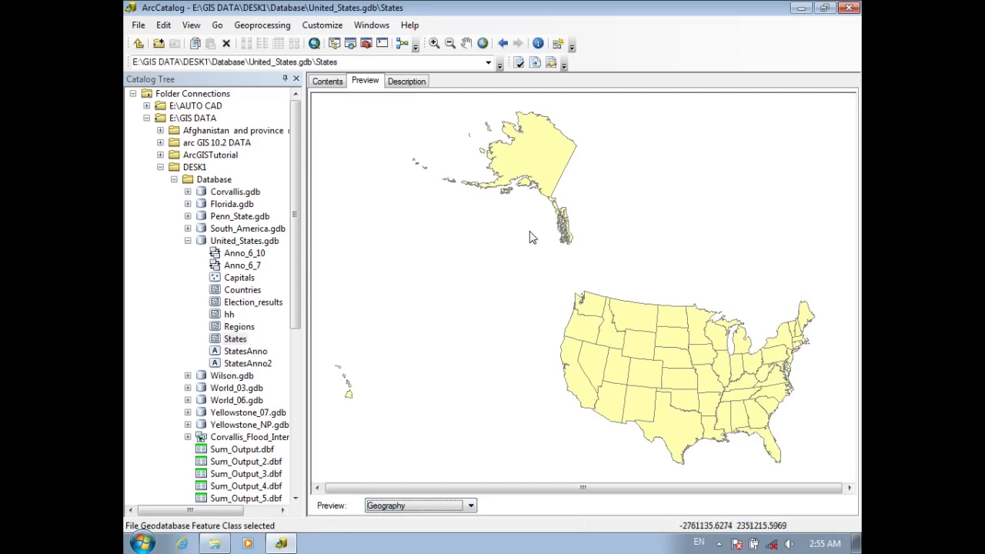
Step: Read the States item description, from its summary and use limitations through to the extent and scale range
{"action": "left_click", "coordinate": [405, 83]}
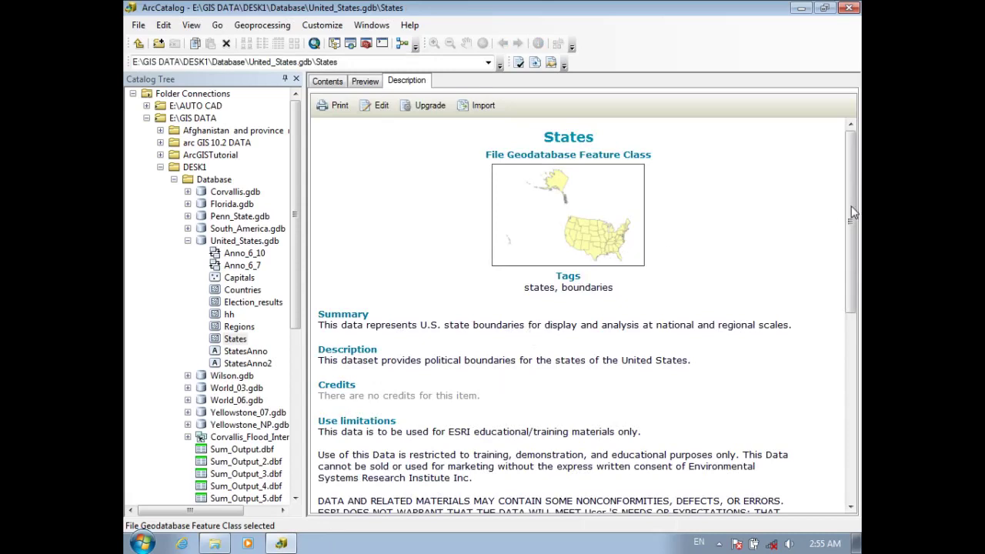
{"action": "scroll", "coordinate": [854, 204], "scroll_direction": "down", "scroll_amount": 3}
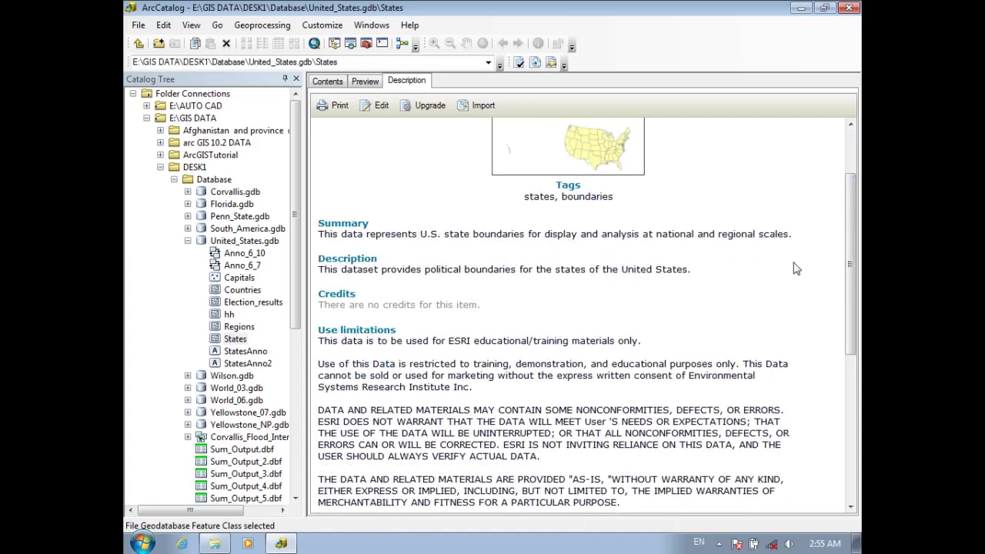
{"action": "scroll", "coordinate": [855, 254], "scroll_direction": "down", "scroll_amount": 5}
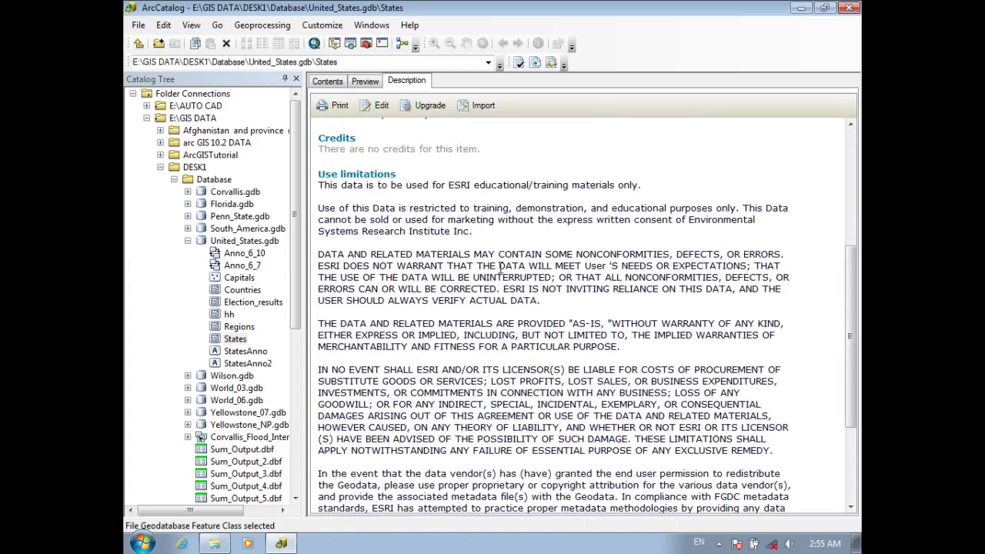
{"action": "left_click_drag", "start_coordinate": [498, 261], "coordinate": [454, 277]}
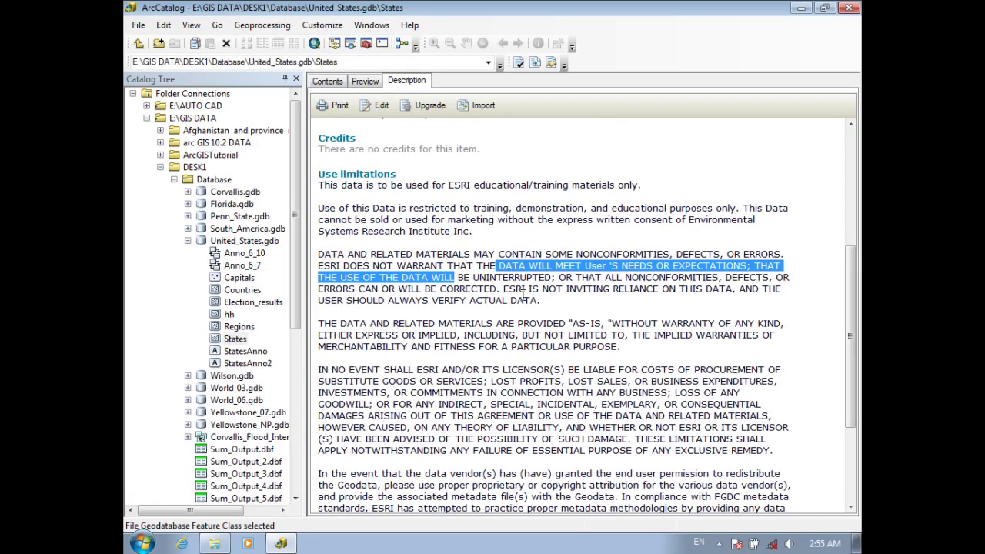
{"action": "left_click_drag", "start_coordinate": [487, 302], "coordinate": [326, 184]}
{"action": "left_click_drag", "start_coordinate": [528, 387], "coordinate": [425, 275]}
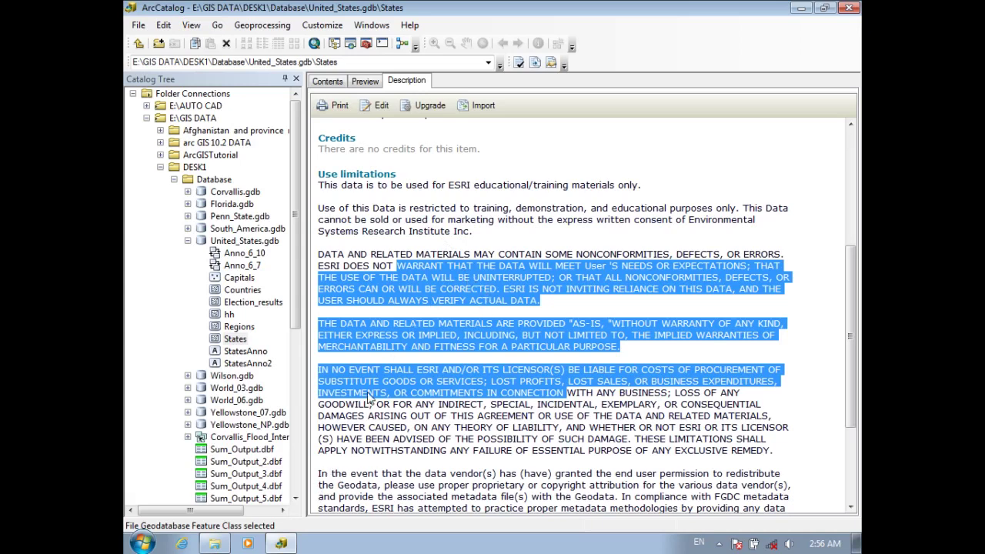
{"action": "left_click", "coordinate": [402, 273]}
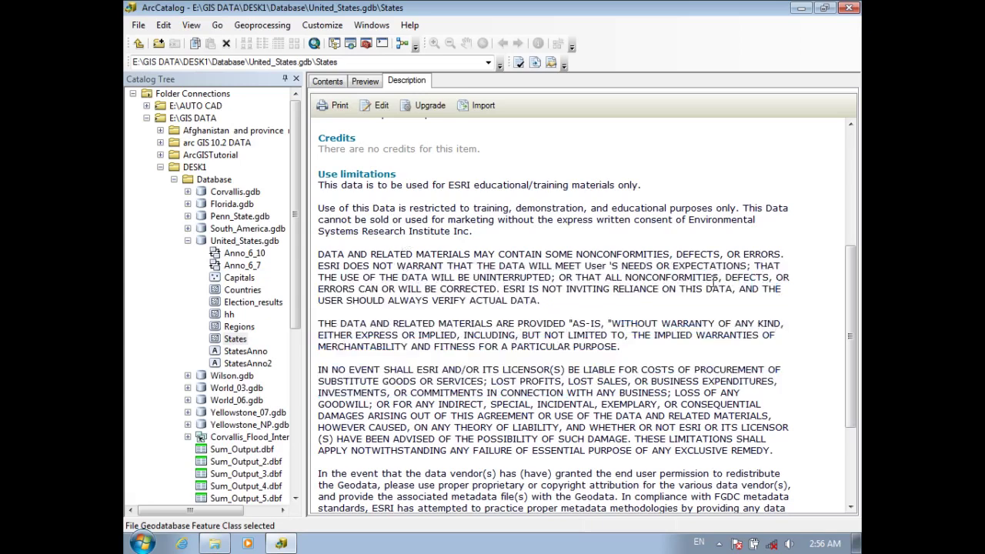
{"action": "left_click_drag", "start_coordinate": [853, 316], "coordinate": [851, 389]}
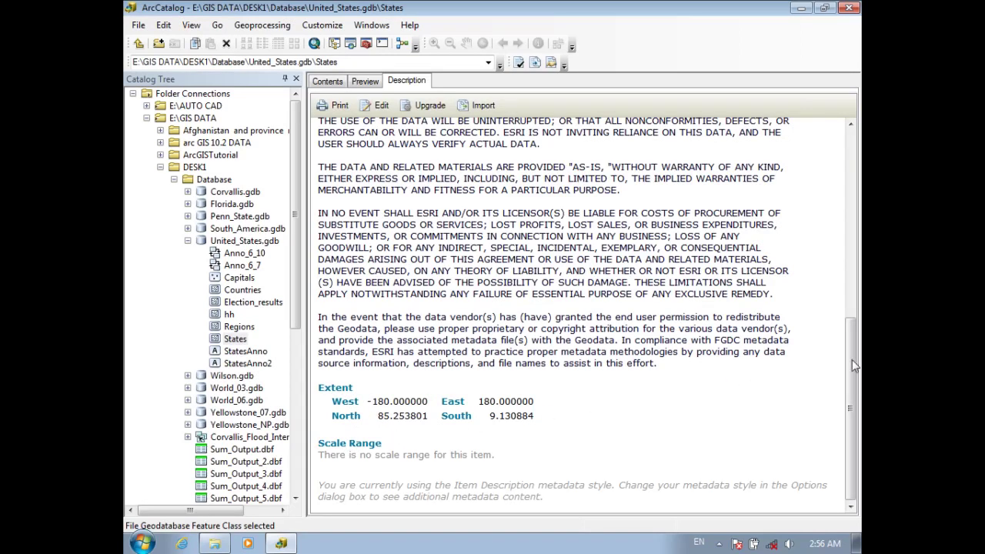
Step: Review the contents, preview and description views of the States feature class once more
{"action": "left_click", "coordinate": [327, 82]}
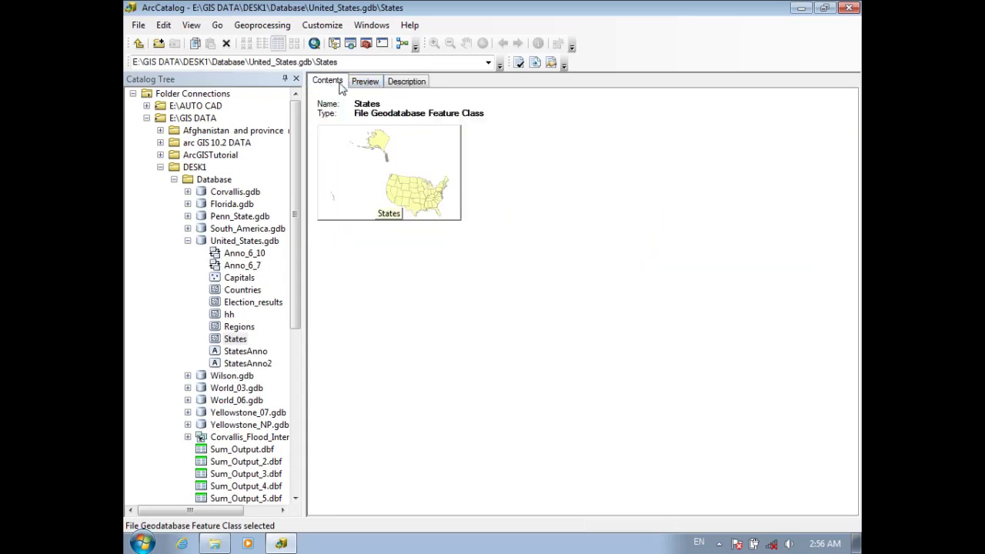
{"action": "left_click", "coordinate": [363, 81]}
{"action": "left_click", "coordinate": [401, 83]}
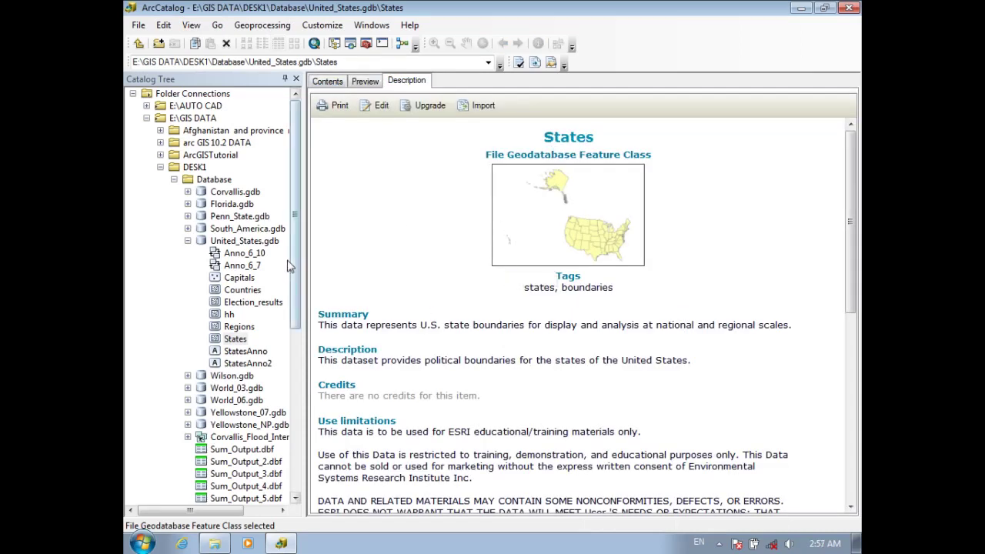
Step: Select the Countries feature class in United_States.gdb and preview its geography
{"action": "left_click", "coordinate": [243, 292]}
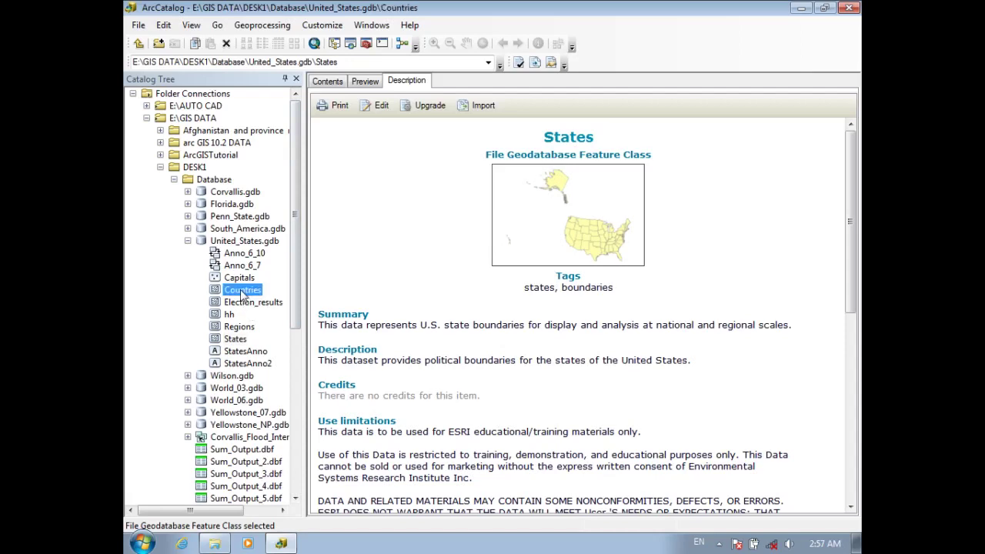
{"action": "left_click", "coordinate": [241, 293]}
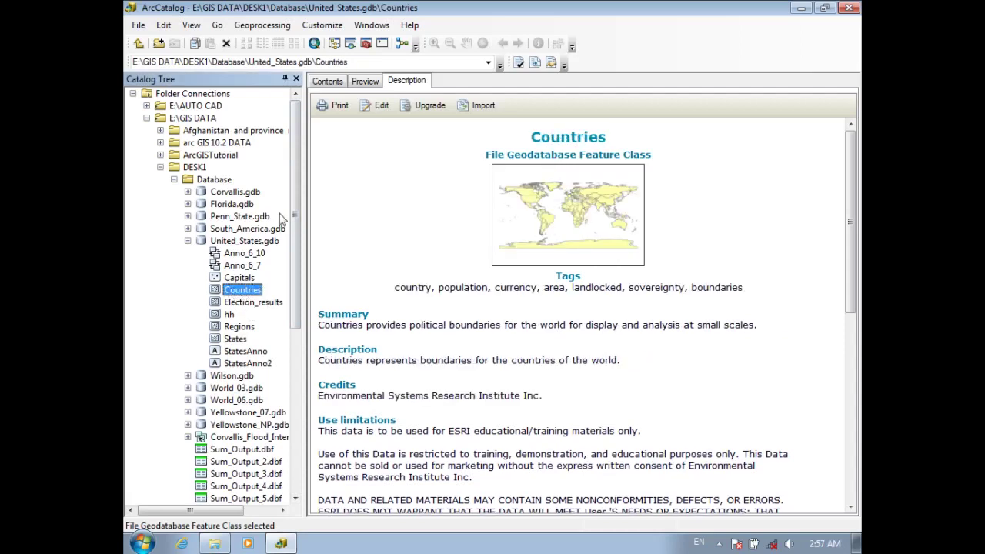
{"action": "left_click", "coordinate": [365, 81]}
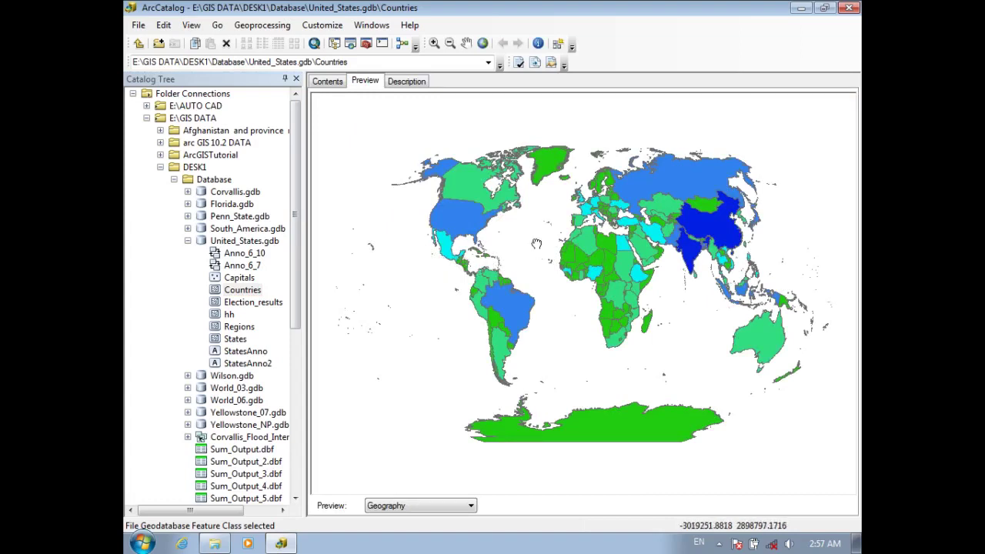
{"action": "left_click_drag", "start_coordinate": [536, 244], "coordinate": [519, 246]}
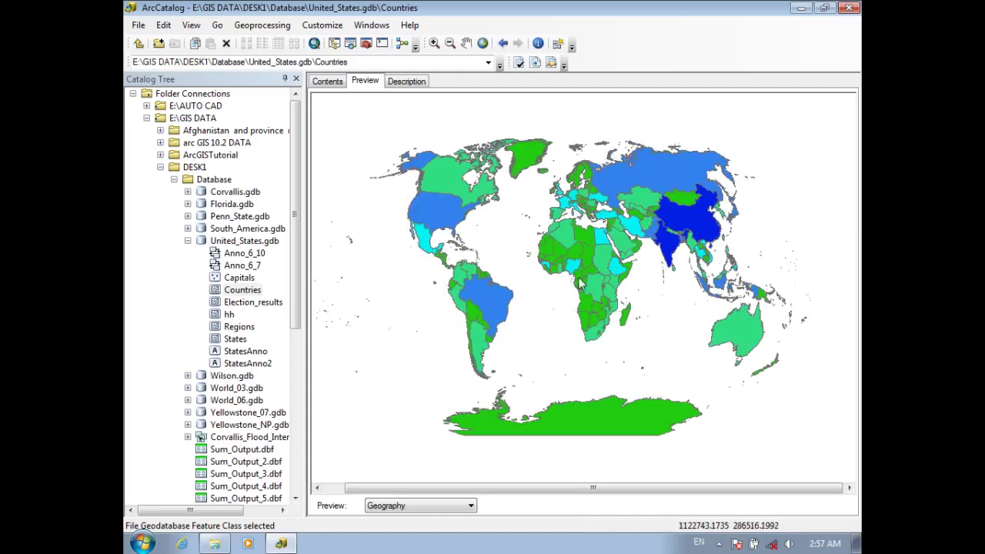
Step: Switch the Countries preview to Table and highlight the CNTRY_NAME column
{"action": "left_click", "coordinate": [419, 505]}
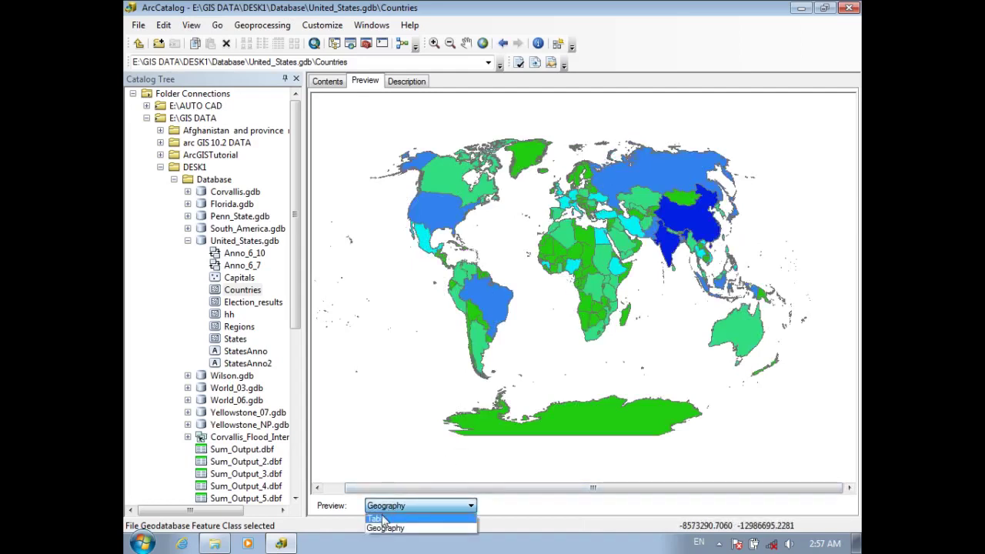
{"action": "left_click", "coordinate": [377, 518]}
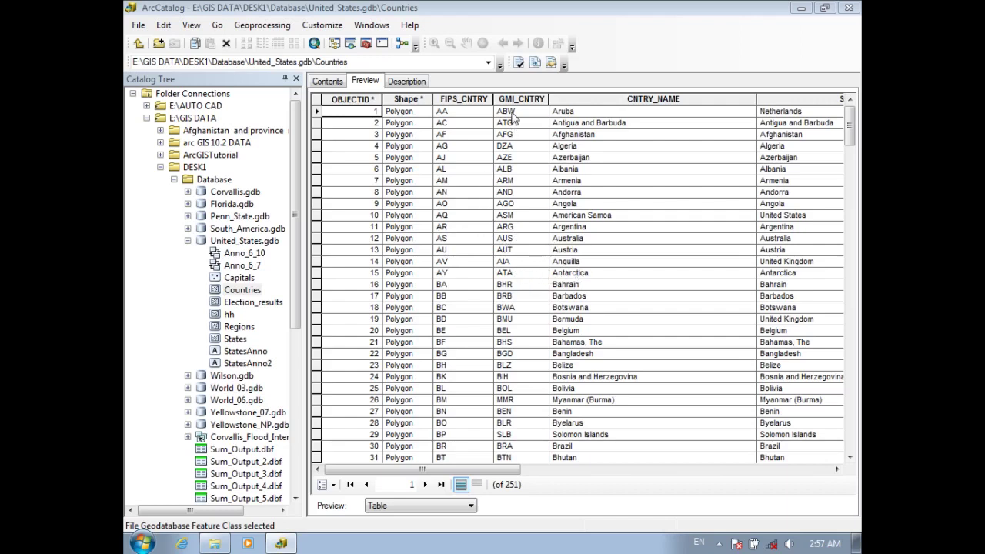
{"action": "left_click", "coordinate": [626, 99]}
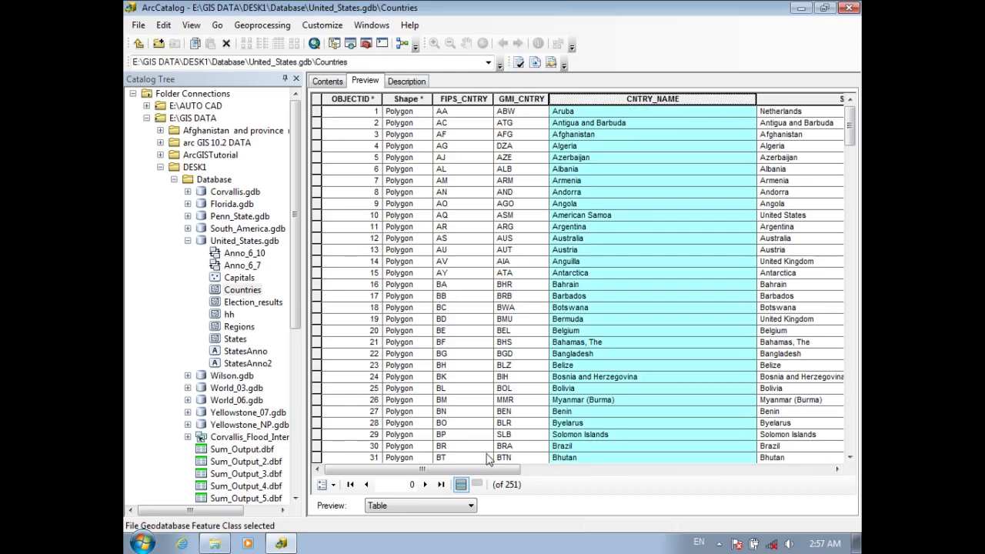
Step: Review the SOVEREIGN, POP_CNTRY and SQKM_CNTRY columns of the Countries table by highlighting each in turn
{"action": "left_click_drag", "start_coordinate": [442, 473], "coordinate": [602, 471]}
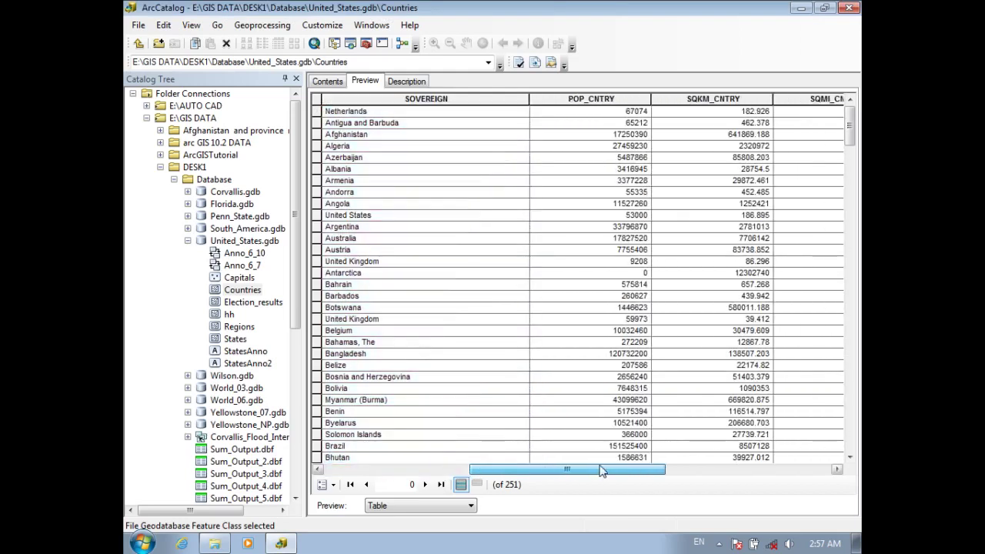
{"action": "left_click", "coordinate": [426, 103]}
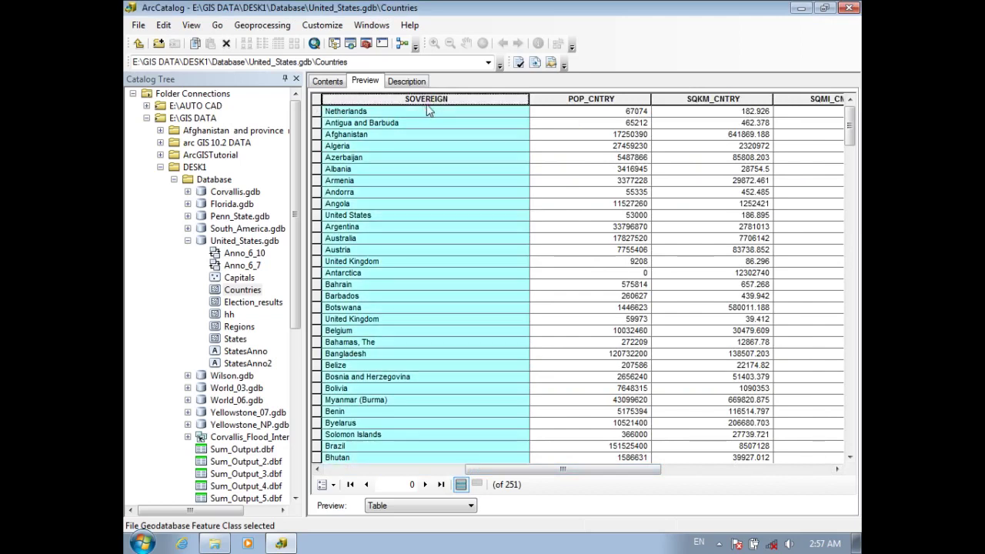
{"action": "left_click", "coordinate": [574, 103]}
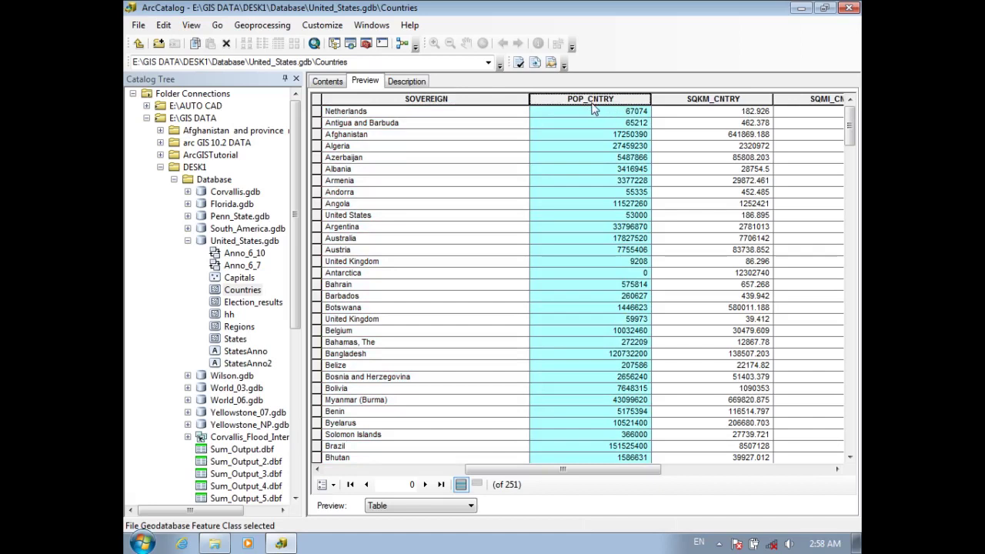
{"action": "left_click", "coordinate": [701, 99]}
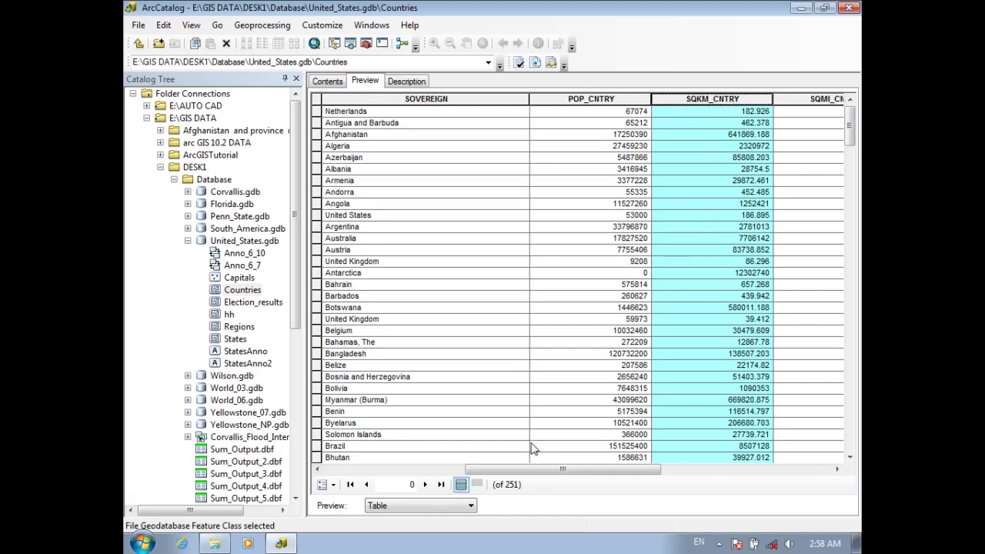
Step: Highlight the CURR_TYPE, CURR_CODE, LANDLOCKED and COLOR_MAP columns of the Countries table one after another
{"action": "left_click_drag", "start_coordinate": [561, 469], "coordinate": [589, 478]}
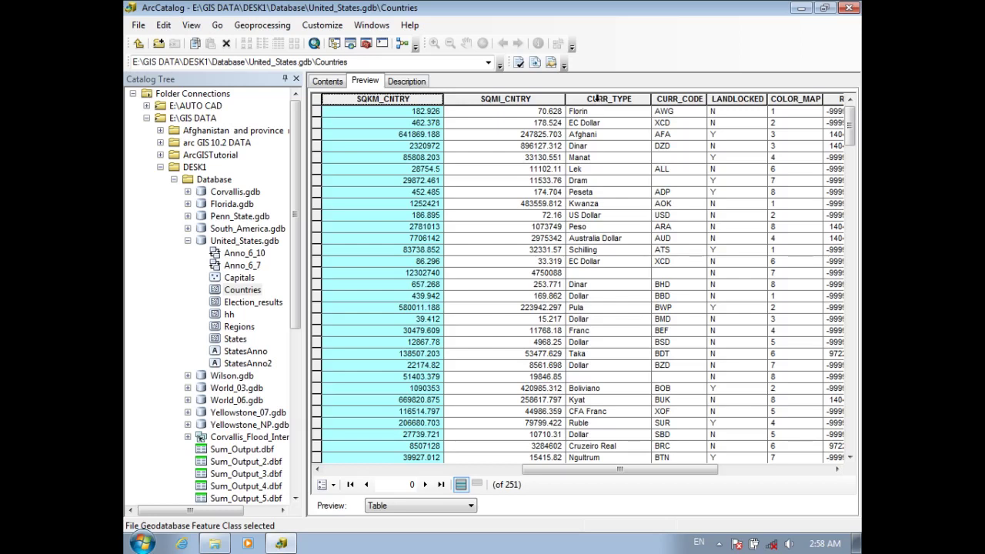
{"action": "left_click", "coordinate": [589, 98]}
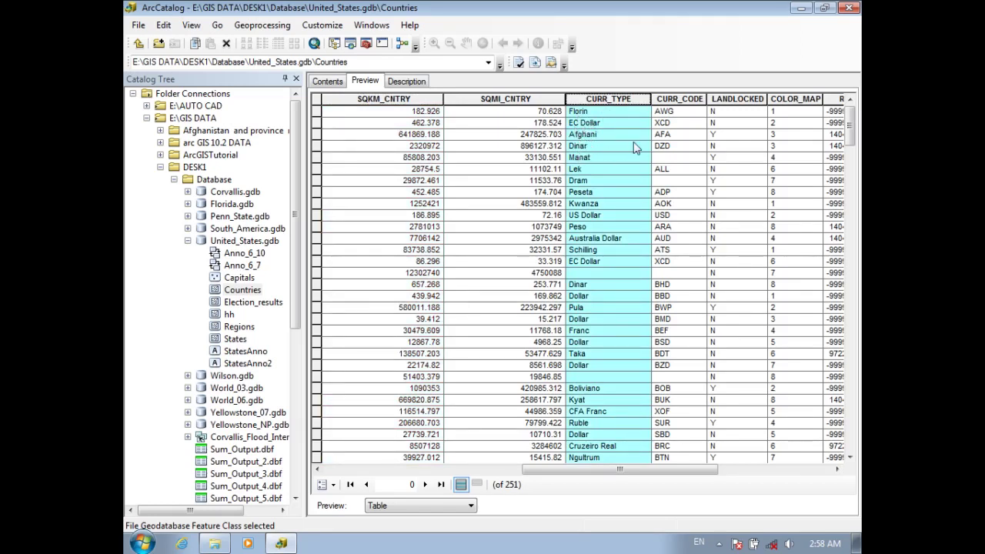
{"action": "left_click", "coordinate": [673, 99]}
{"action": "left_click", "coordinate": [727, 102]}
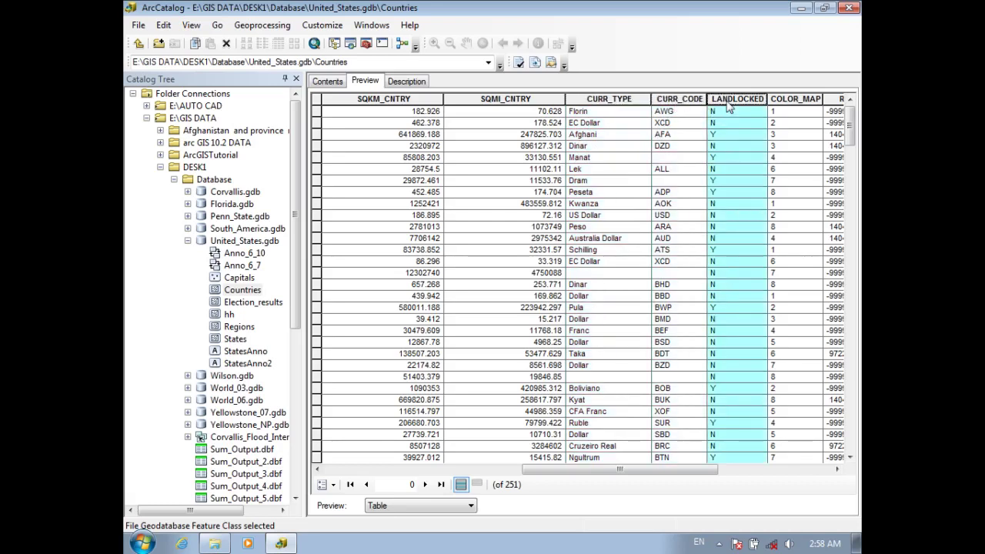
{"action": "left_click", "coordinate": [780, 101]}
Step: Highlight the Shape_Area and Shape_Length columns at the end of the Countries table
{"action": "left_click_drag", "start_coordinate": [585, 476], "coordinate": [697, 475]}
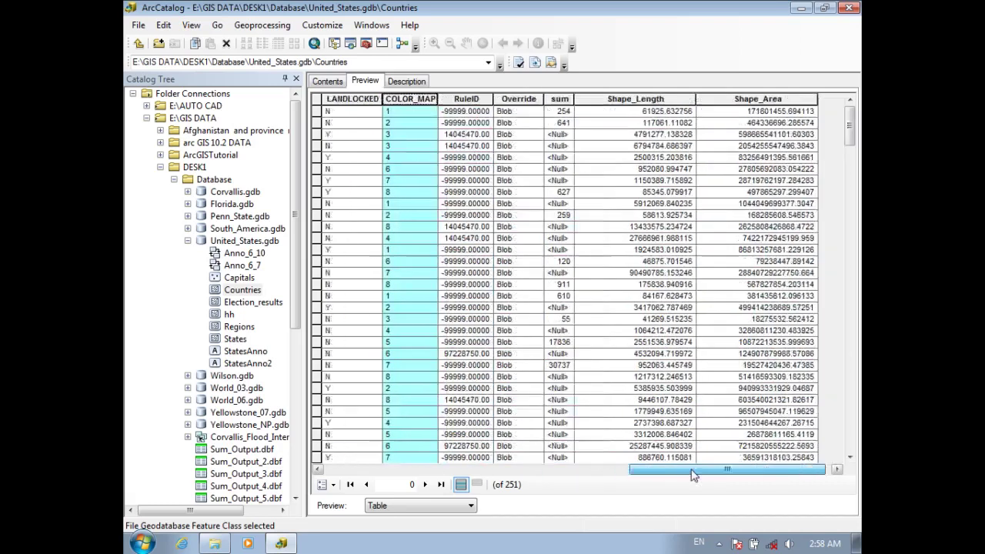
{"action": "left_click", "coordinate": [748, 100]}
{"action": "left_click", "coordinate": [673, 99]}
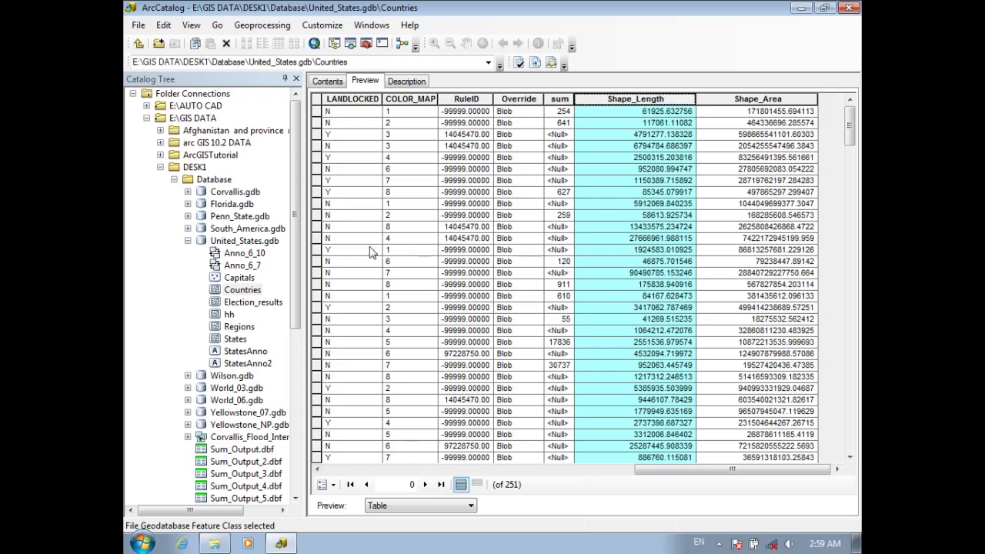
Step: Collapse United_States.gdb, its Database folder and the DESK1 folder in the catalog tree
{"action": "left_click", "coordinate": [188, 241]}
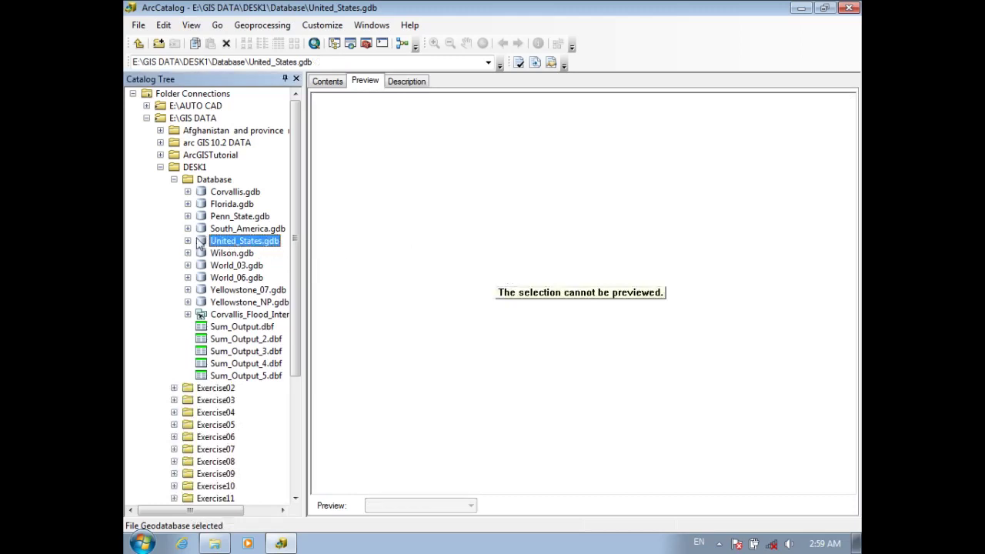
{"action": "left_click", "coordinate": [174, 180]}
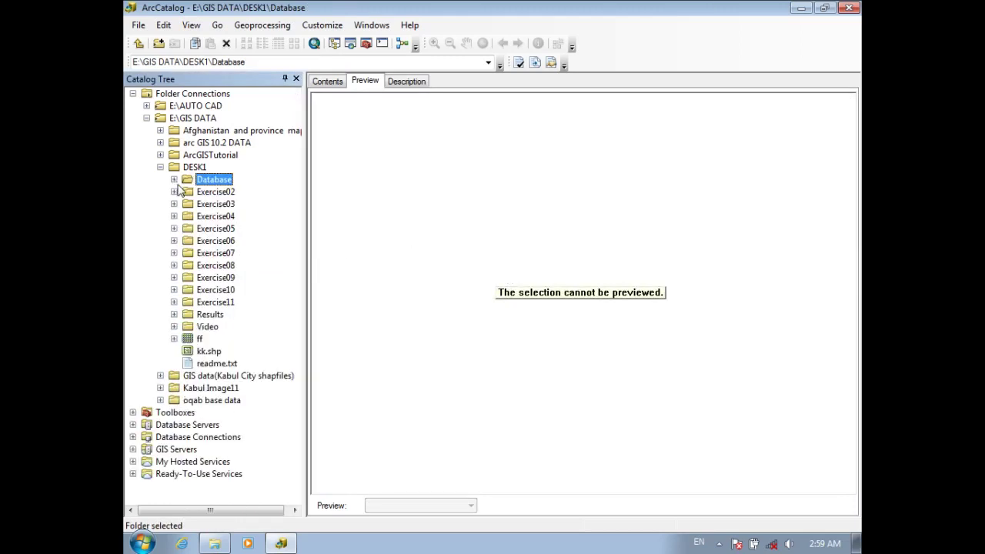
{"action": "left_click", "coordinate": [160, 168]}
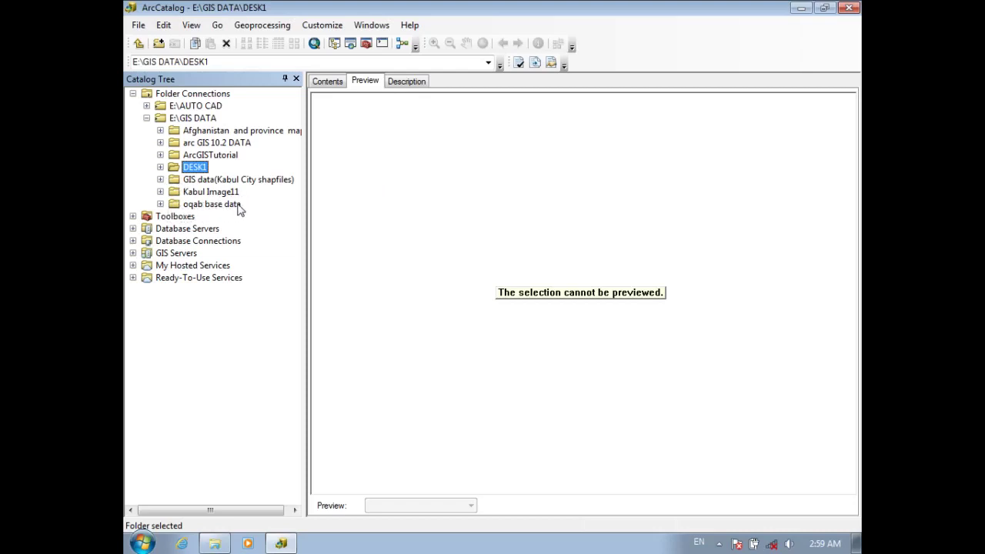
Step: Preview NEW DATA.txt from the oqab base data folder, highlighting Field2, Field3 and Field5 and browsing down to its further records
{"action": "left_click", "coordinate": [160, 204]}
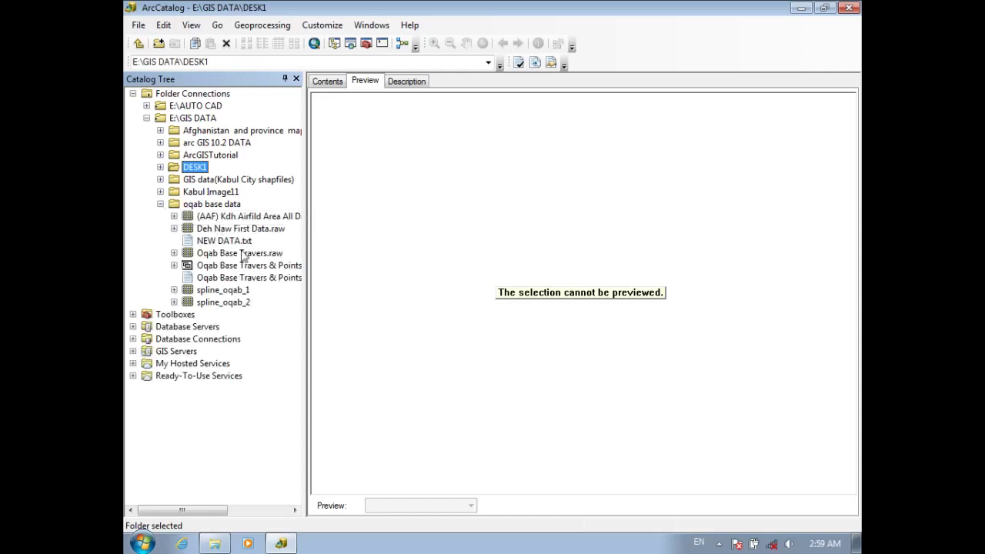
{"action": "left_click", "coordinate": [233, 241]}
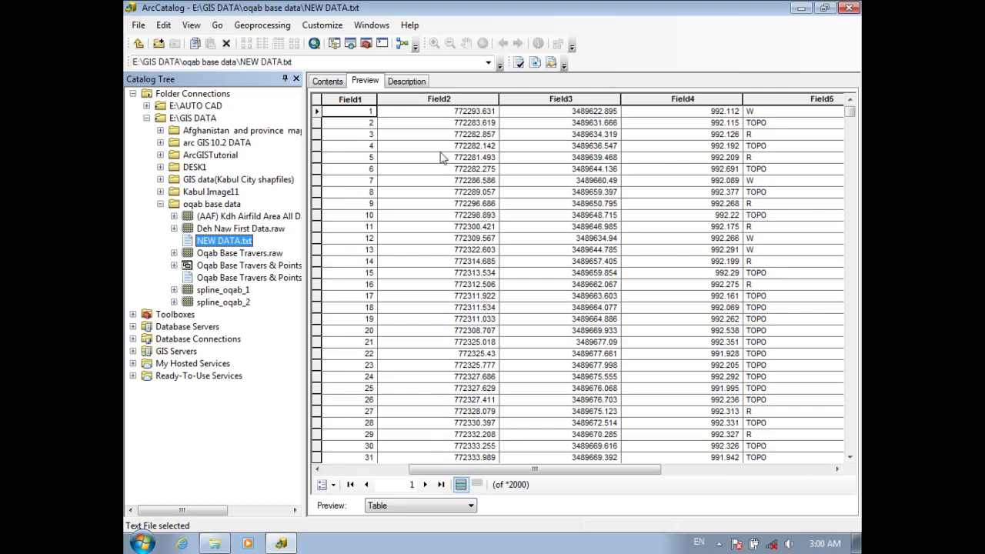
{"action": "left_click", "coordinate": [438, 100]}
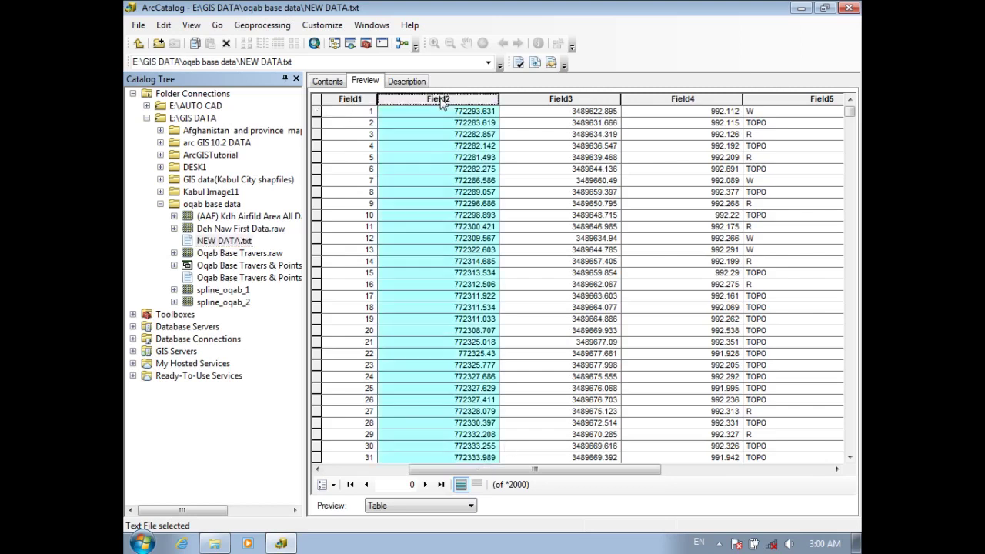
{"action": "left_click", "coordinate": [552, 101]}
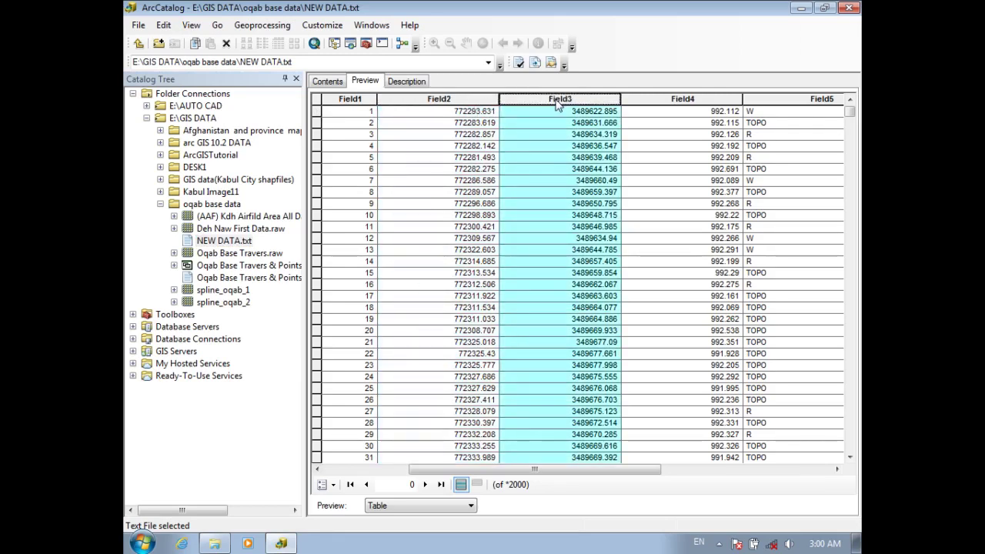
{"action": "left_click", "coordinate": [458, 101]}
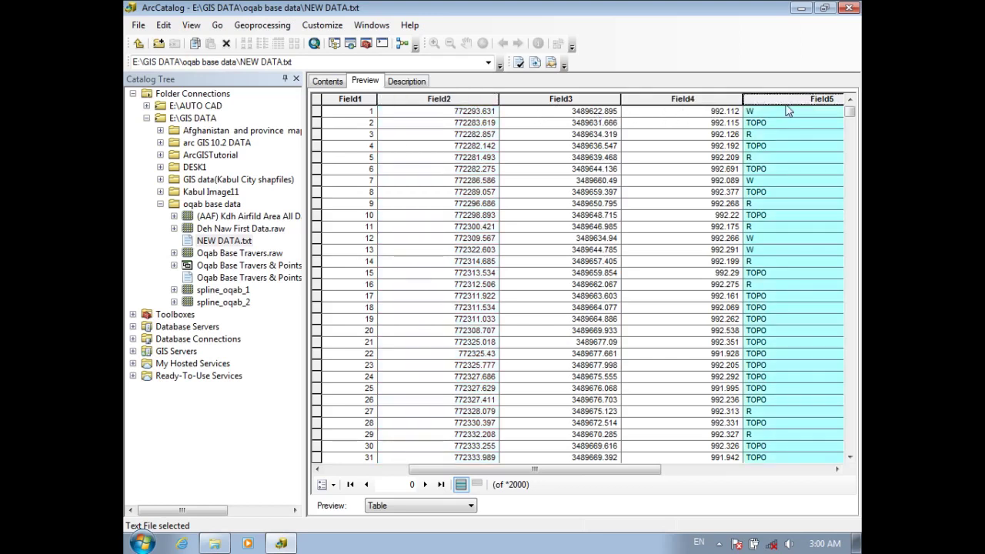
{"action": "left_click", "coordinate": [783, 102]}
{"action": "left_click_drag", "start_coordinate": [850, 111], "coordinate": [850, 454]}
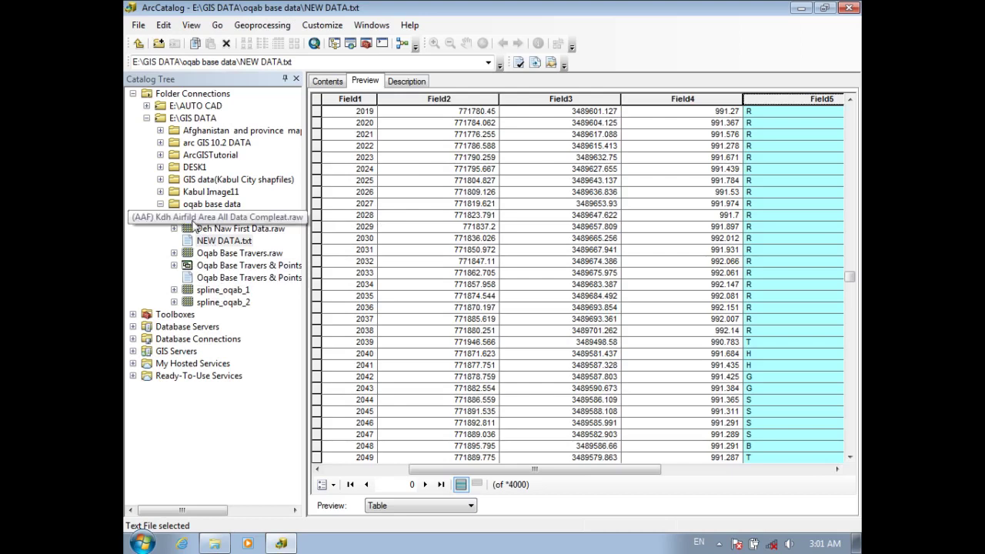
Step: Collapse oqab base data and preview kabul_wv2_orthomosaic.sid from the ortho-mosaic folder nested in Kabul Image11
{"action": "left_click", "coordinate": [160, 205]}
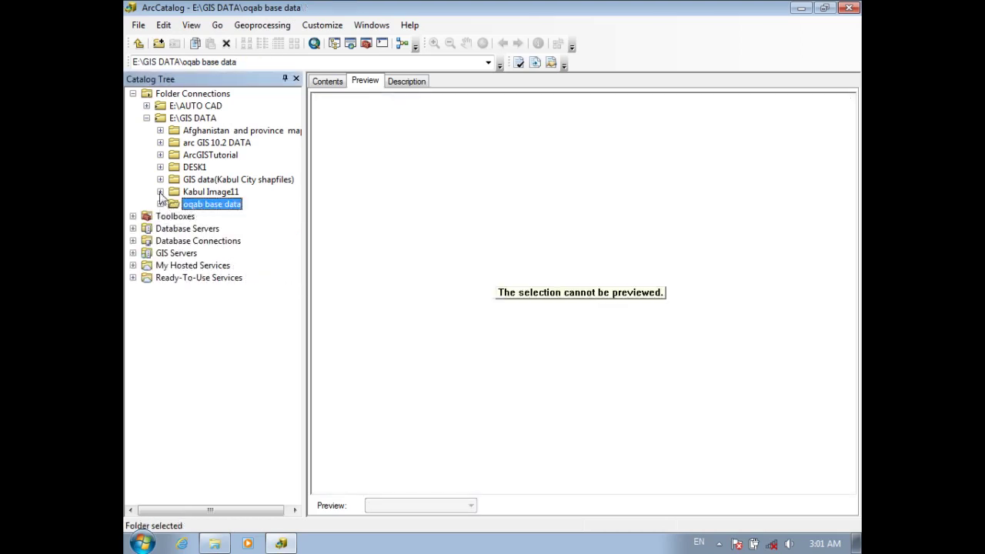
{"action": "left_click", "coordinate": [160, 193]}
{"action": "left_click", "coordinate": [174, 204]}
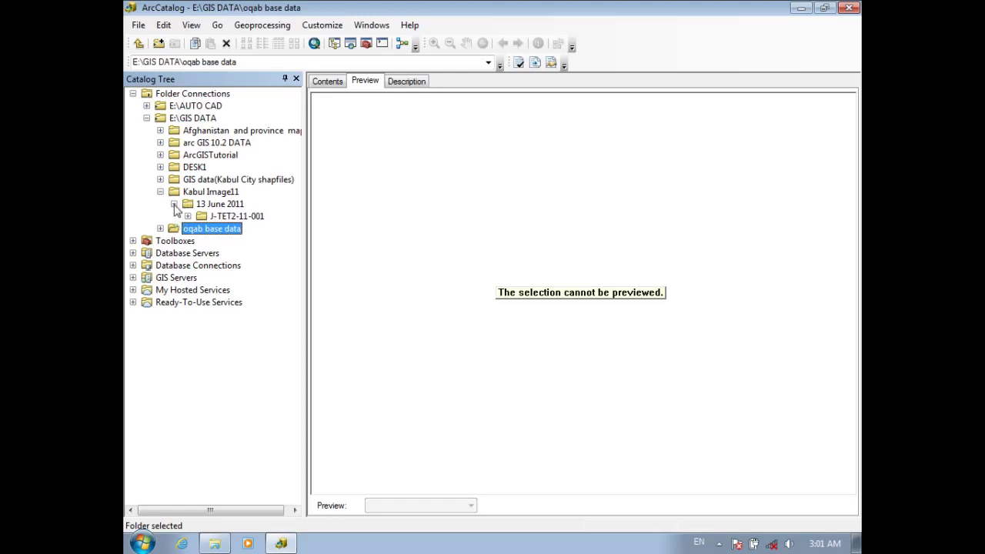
{"action": "left_click", "coordinate": [188, 216]}
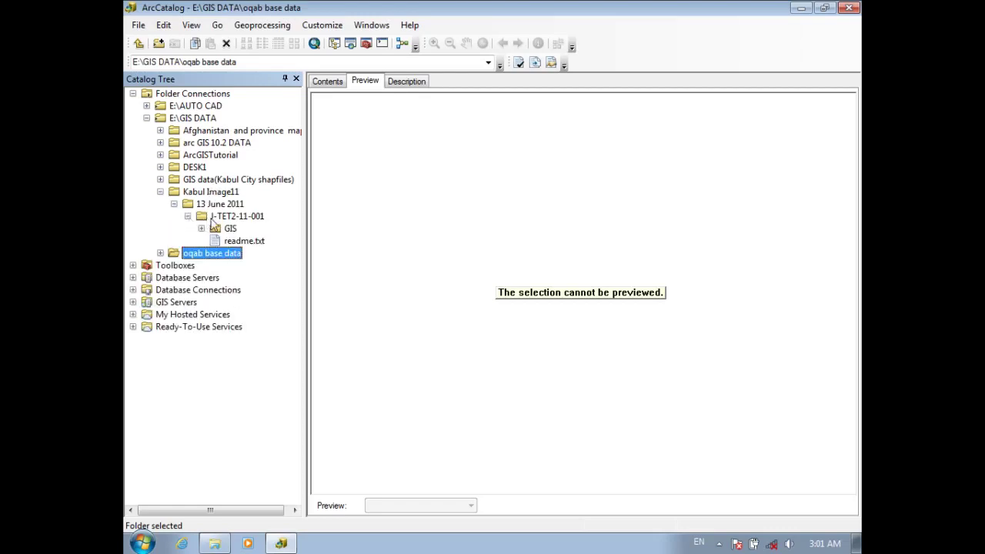
{"action": "left_click", "coordinate": [202, 229]}
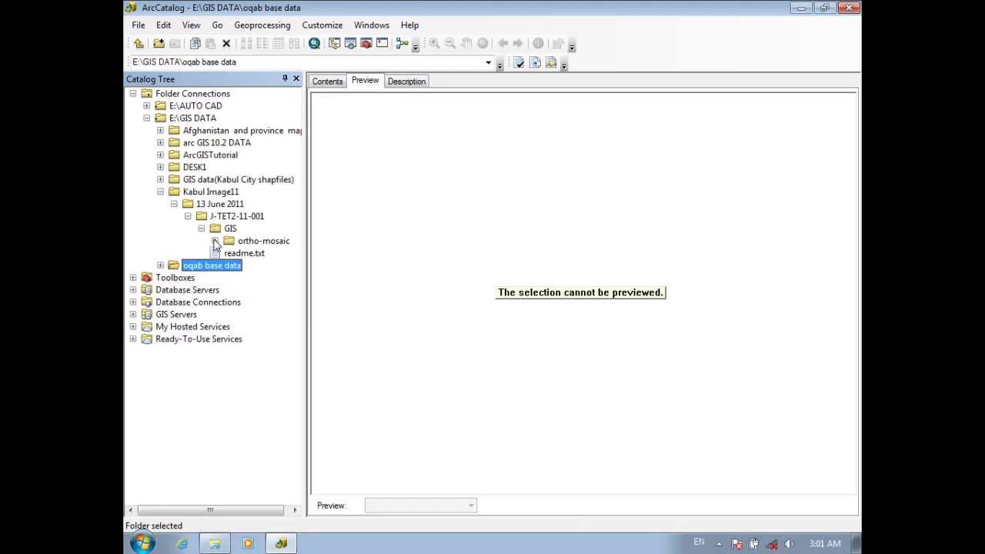
{"action": "left_click", "coordinate": [216, 241]}
{"action": "left_click", "coordinate": [248, 255]}
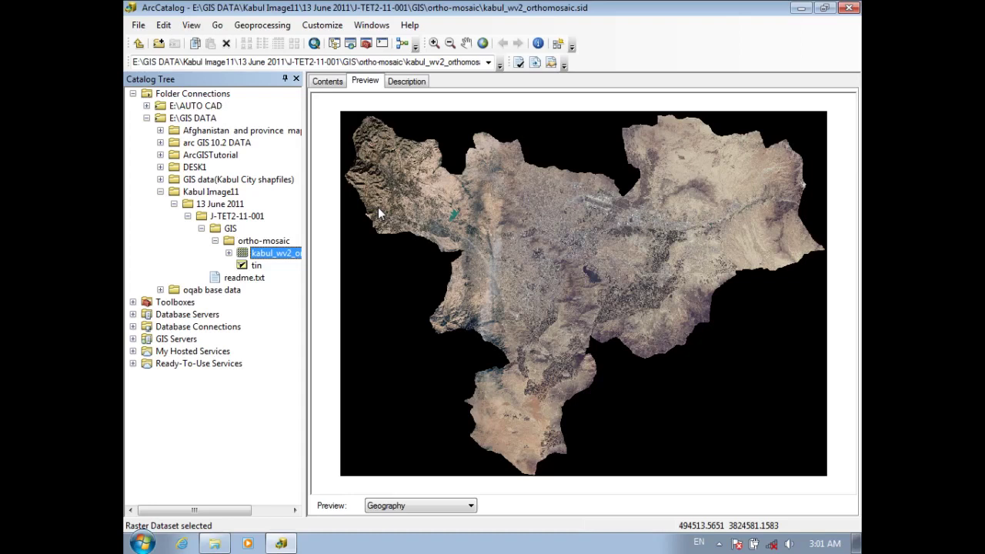
Step: Check the preview types offered for the Kabul orthomosaic and zoom in on the city area around the lake
{"action": "left_click", "coordinate": [409, 506]}
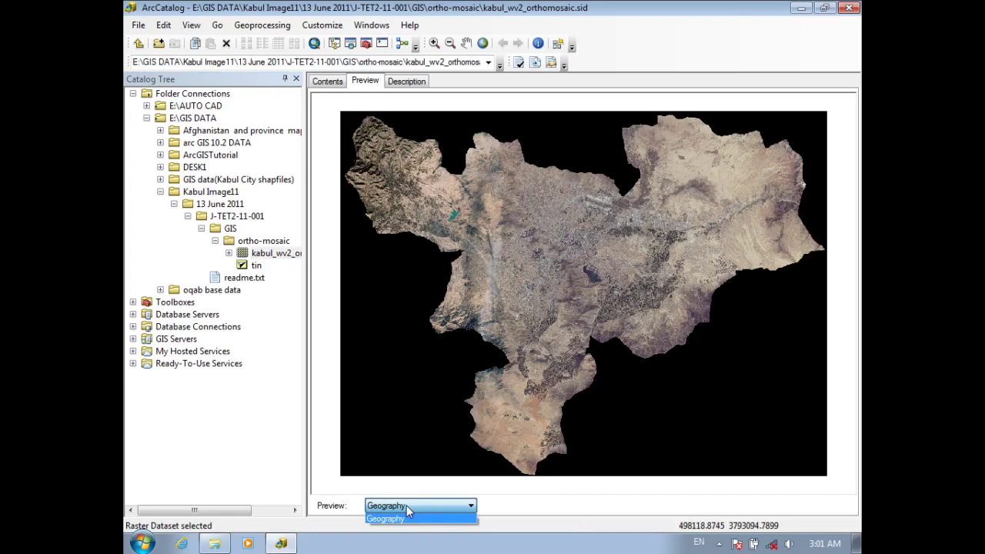
{"action": "left_click", "coordinate": [405, 480]}
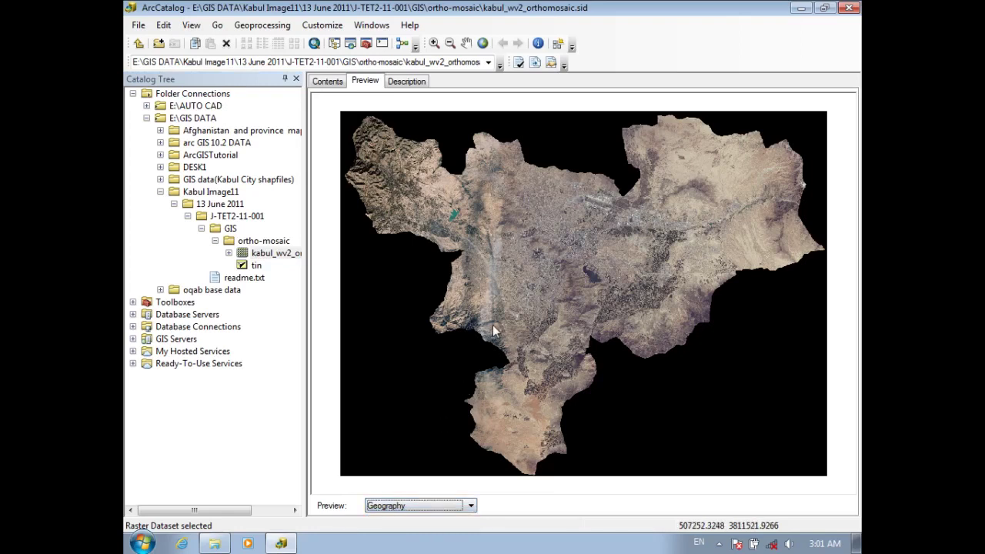
{"action": "left_click_drag", "start_coordinate": [480, 250], "coordinate": [482, 251]}
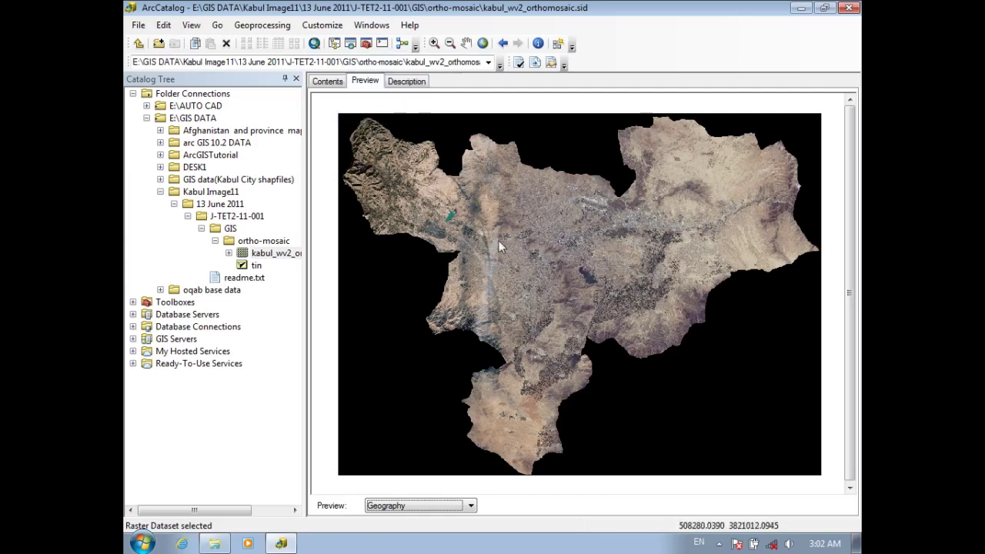
{"action": "left_click", "coordinate": [434, 43]}
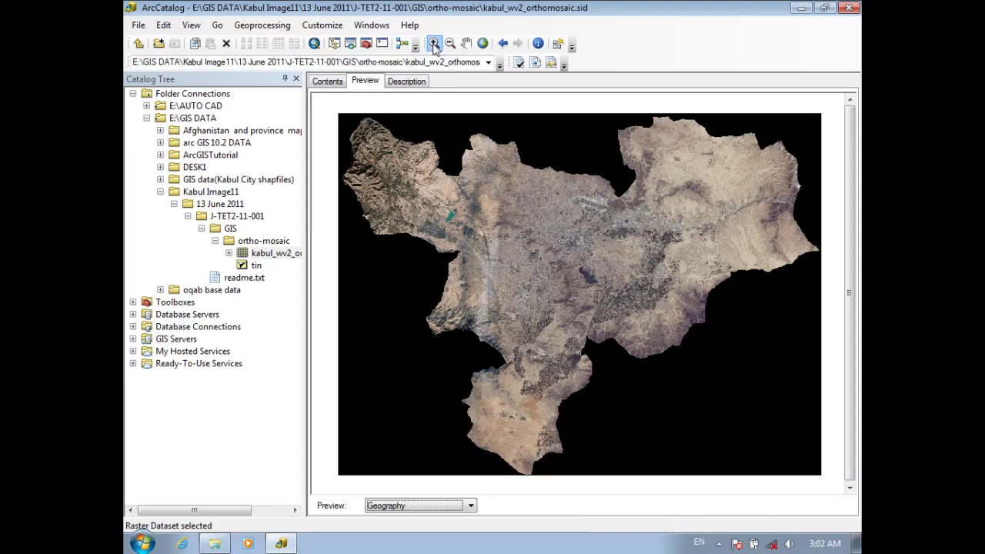
{"action": "left_click_drag", "start_coordinate": [599, 224], "coordinate": [538, 301]}
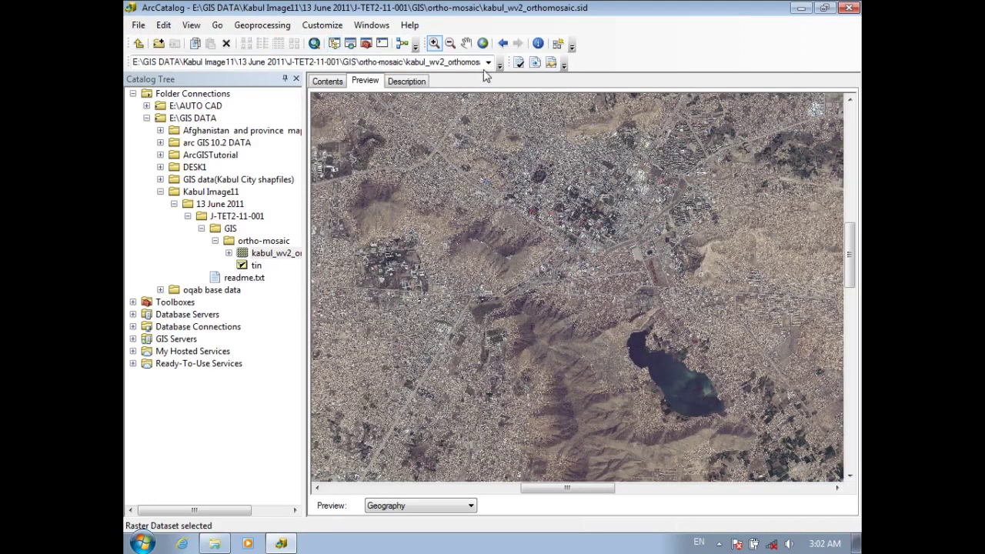
Step: Undock the Geography toolbar and float it over the upper part of the image preview
{"action": "left_click_drag", "start_coordinate": [422, 40], "coordinate": [415, 167]}
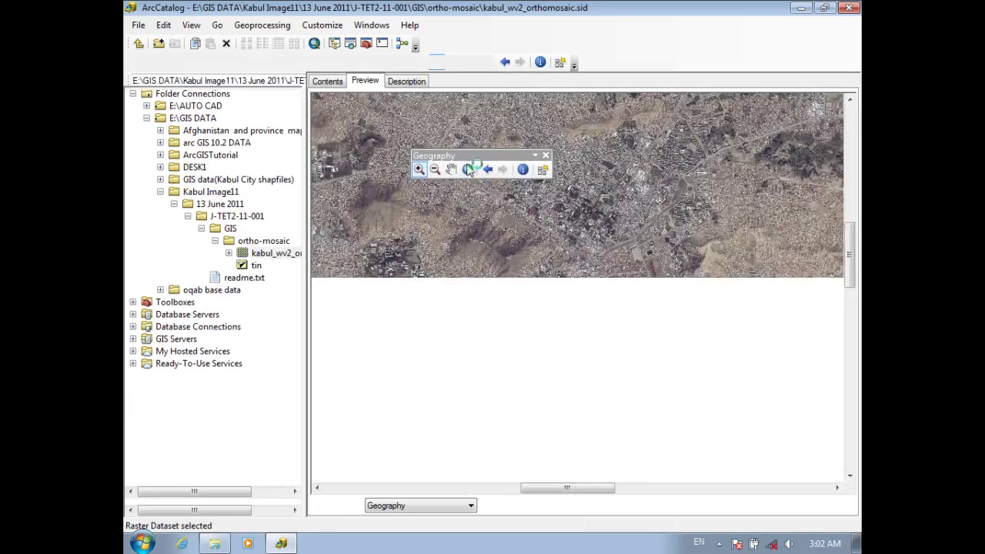
{"action": "left_click_drag", "start_coordinate": [480, 158], "coordinate": [483, 129]}
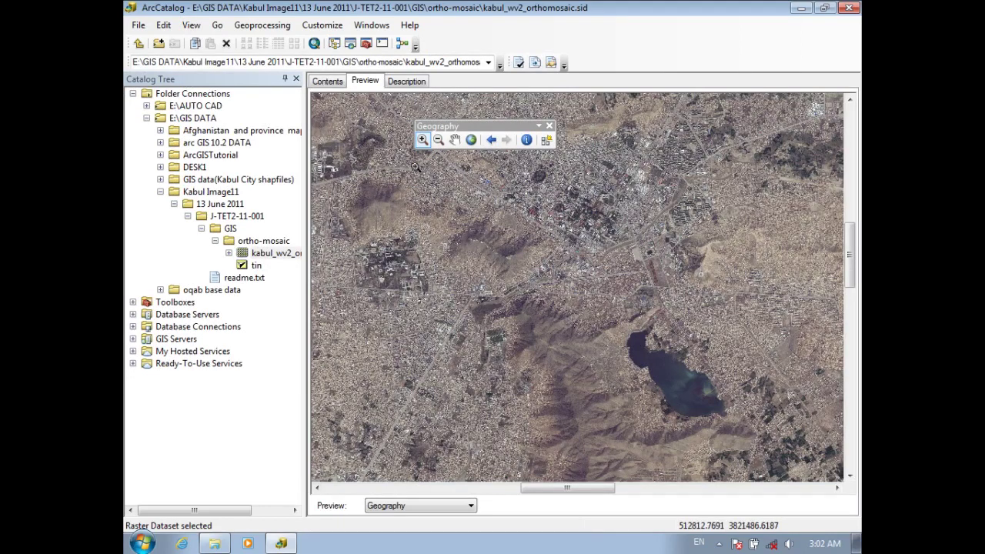
{"action": "left_click_drag", "start_coordinate": [451, 125], "coordinate": [451, 106]}
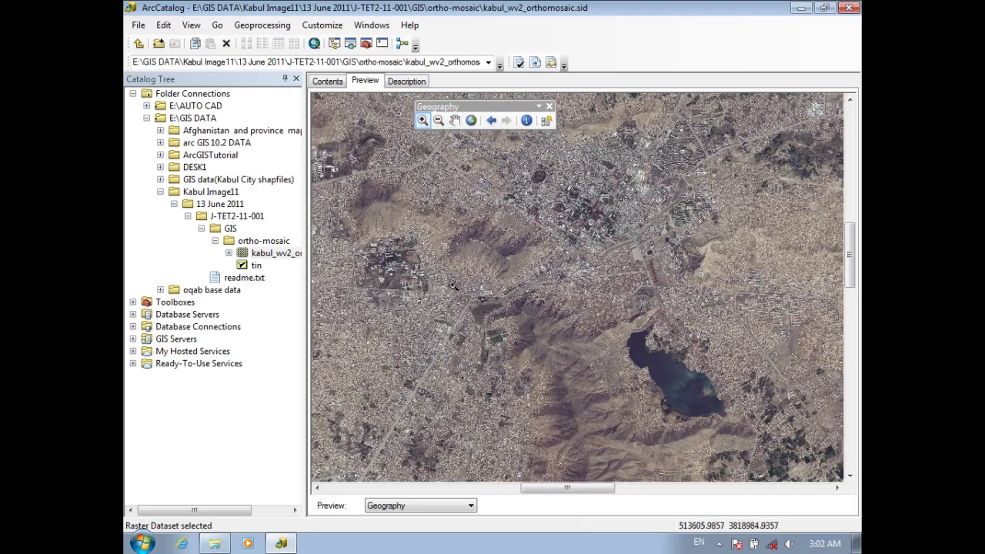
Step: Zoom in closely on the built-up area north of the lake and pan across the neighbouring buildings
{"action": "left_click", "coordinate": [608, 214]}
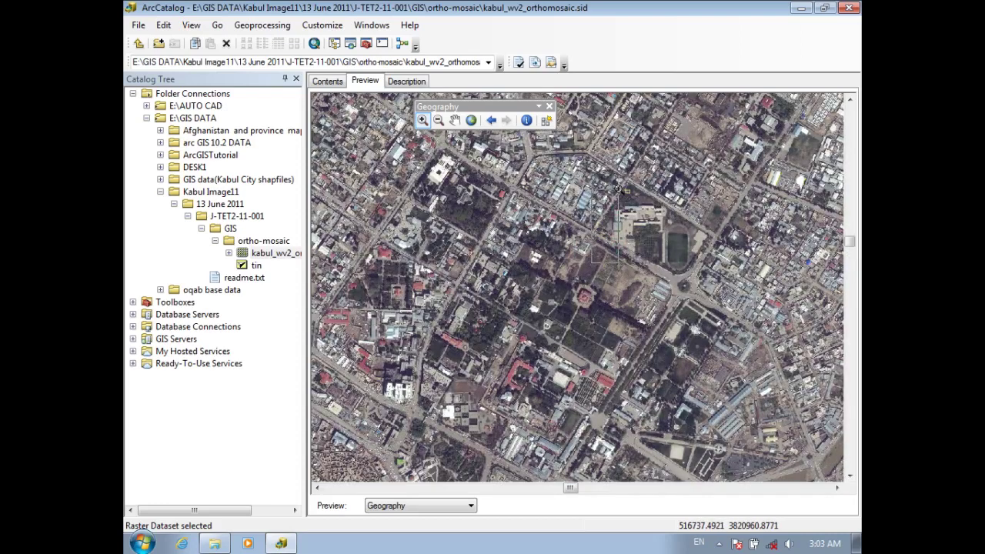
{"action": "left_click", "coordinate": [620, 199]}
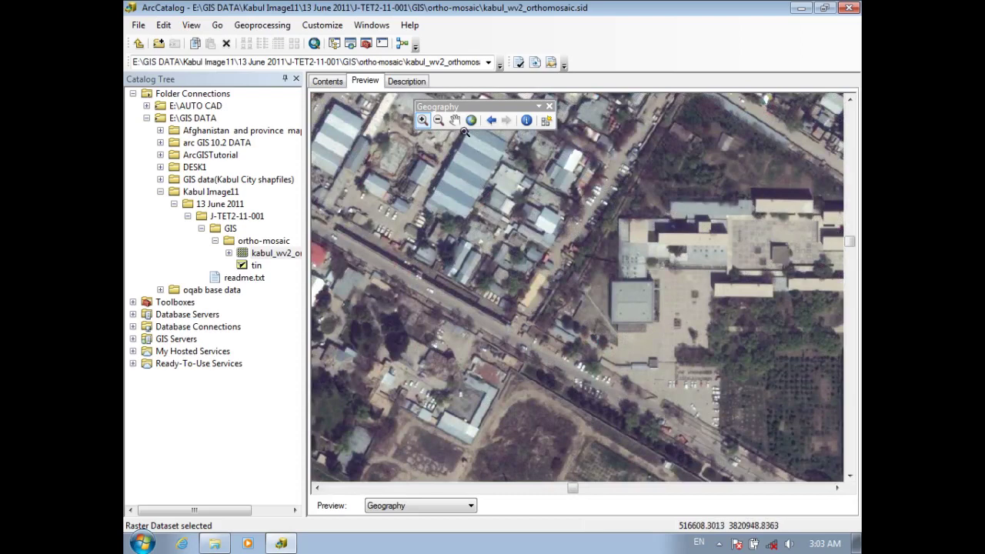
{"action": "left_click", "coordinate": [455, 120]}
{"action": "left_click_drag", "start_coordinate": [538, 247], "coordinate": [573, 349]}
{"action": "left_click_drag", "start_coordinate": [663, 194], "coordinate": [550, 196]}
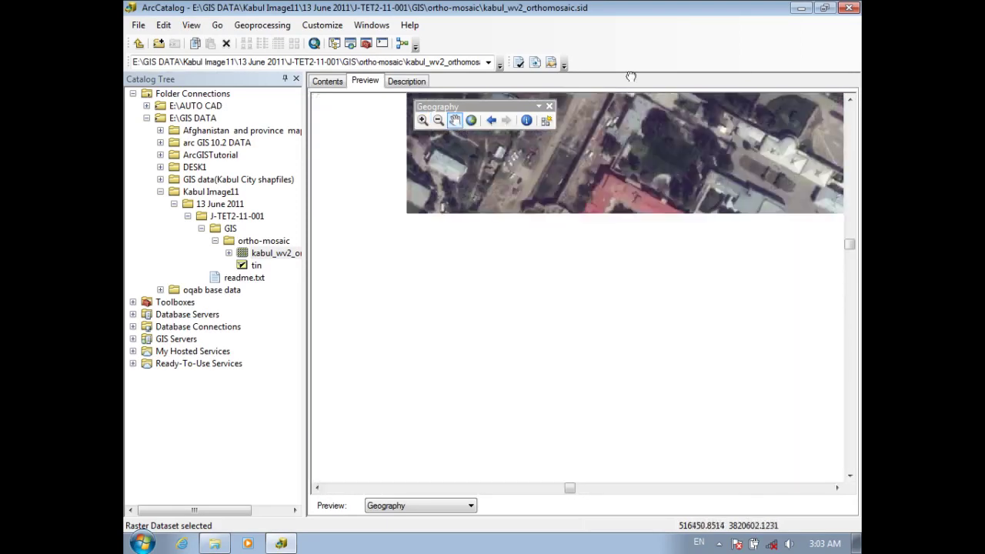
{"action": "left_click_drag", "start_coordinate": [510, 286], "coordinate": [570, 231]}
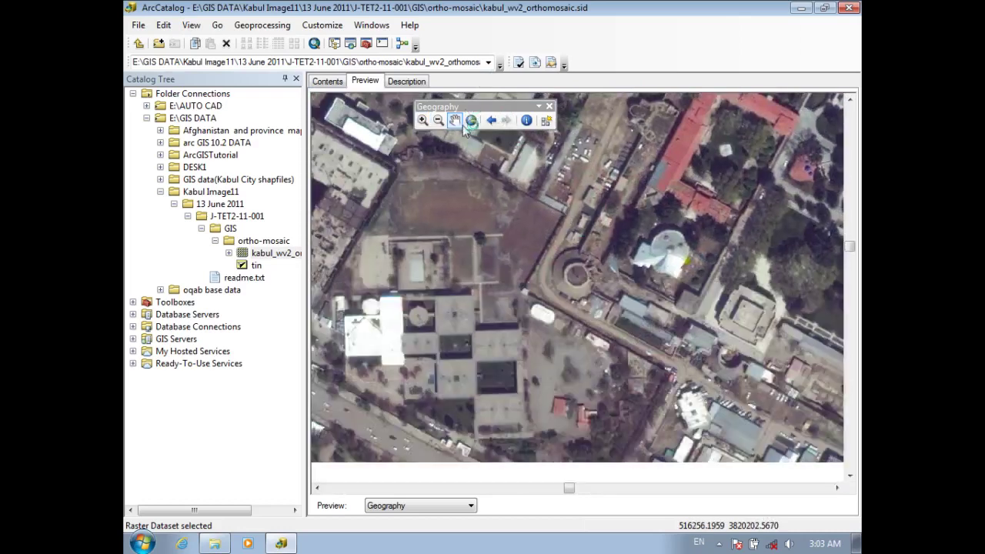
Step: Zoom out from the built-up area in the Kabul orthomosaic and pan southwest around the roundabout and the park beside it
{"action": "left_click", "coordinate": [440, 121]}
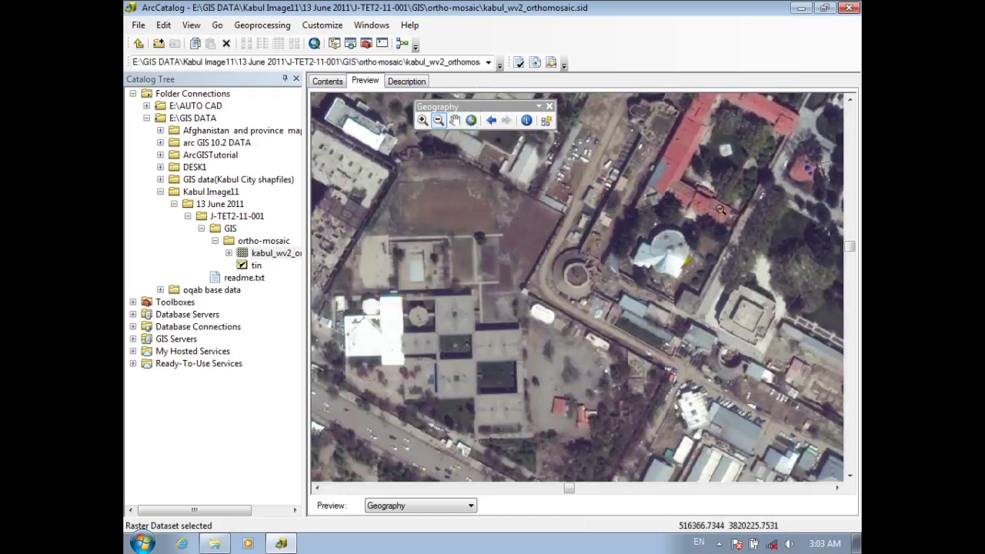
{"action": "left_click", "coordinate": [498, 347]}
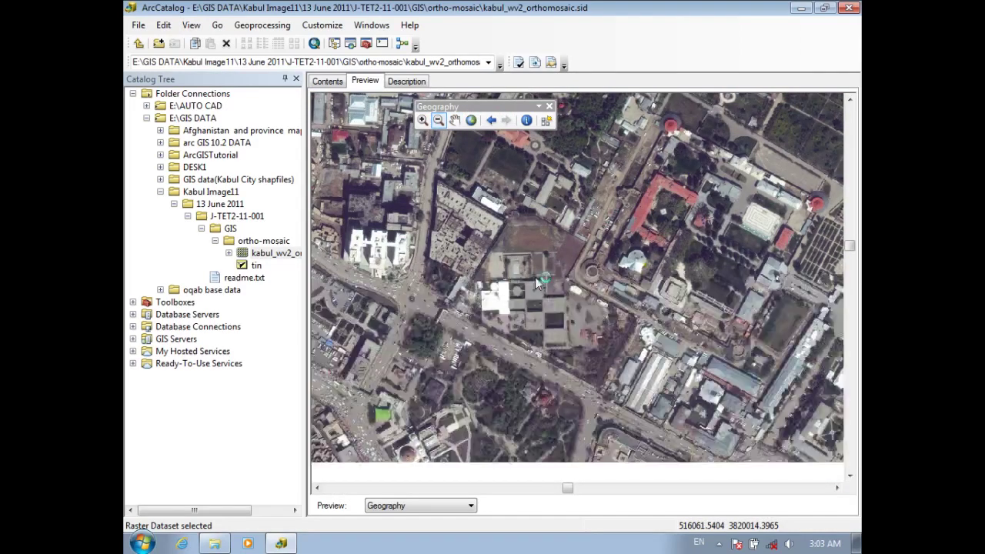
{"action": "left_click", "coordinate": [455, 120]}
{"action": "left_click_drag", "start_coordinate": [485, 369], "coordinate": [628, 267]}
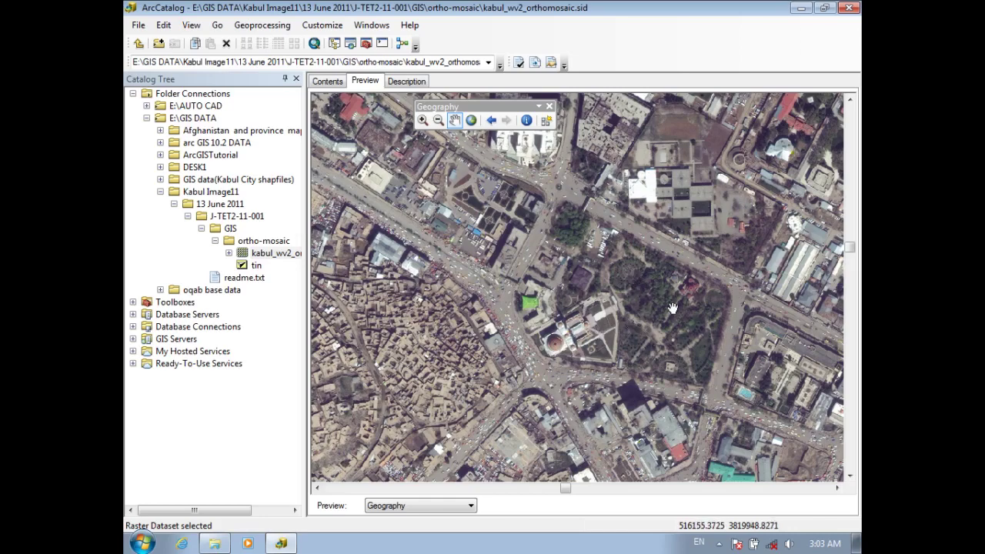
{"action": "left_click_drag", "start_coordinate": [528, 161], "coordinate": [545, 198]}
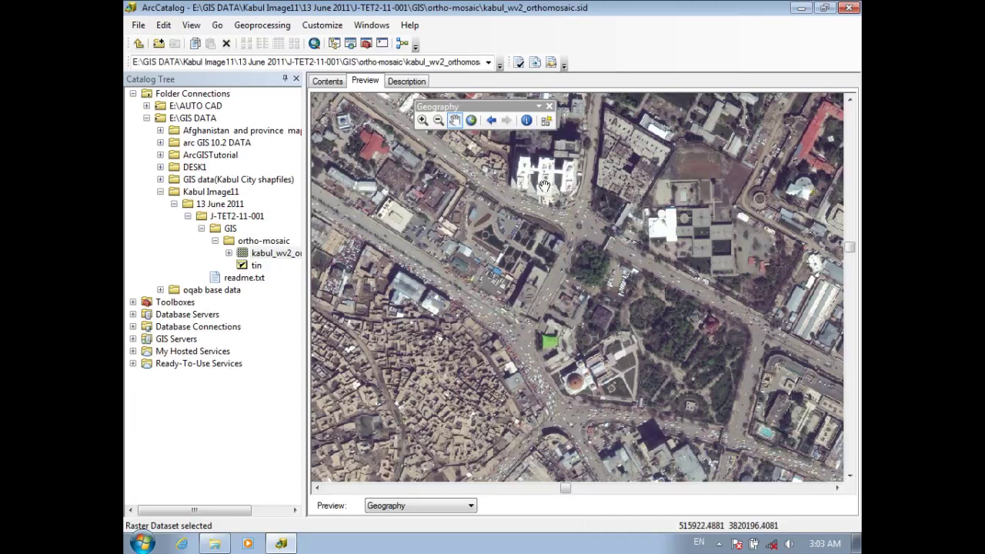
{"action": "left_click_drag", "start_coordinate": [612, 127], "coordinate": [621, 187]}
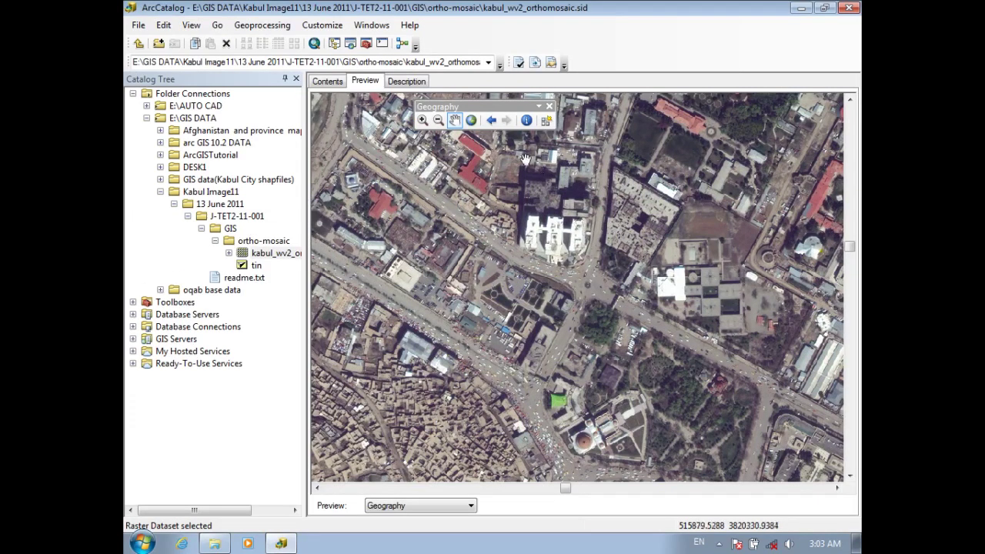
Step: Zoom in on the roundabout, zoom back out in stages beyond the surrounding city, and reselect the Kabul orthomosaic
{"action": "left_click", "coordinate": [422, 120]}
{"action": "left_click_drag", "start_coordinate": [657, 231], "coordinate": [588, 311]}
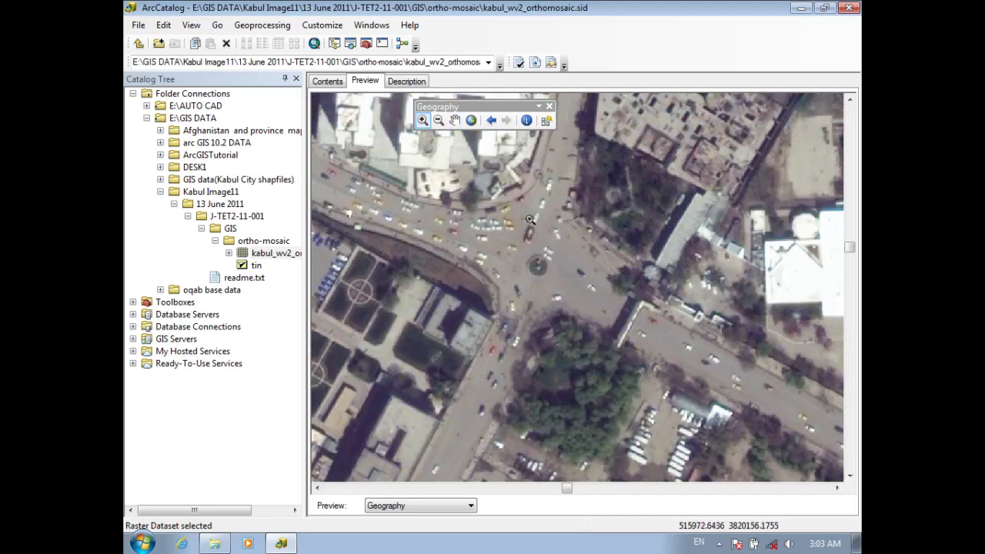
{"action": "left_click", "coordinate": [439, 120]}
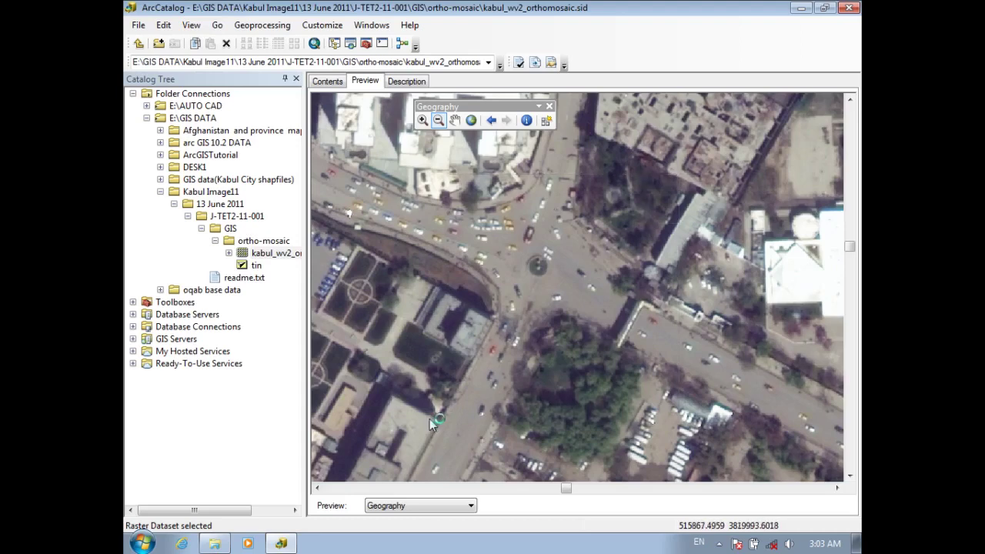
{"action": "left_click", "coordinate": [583, 281]}
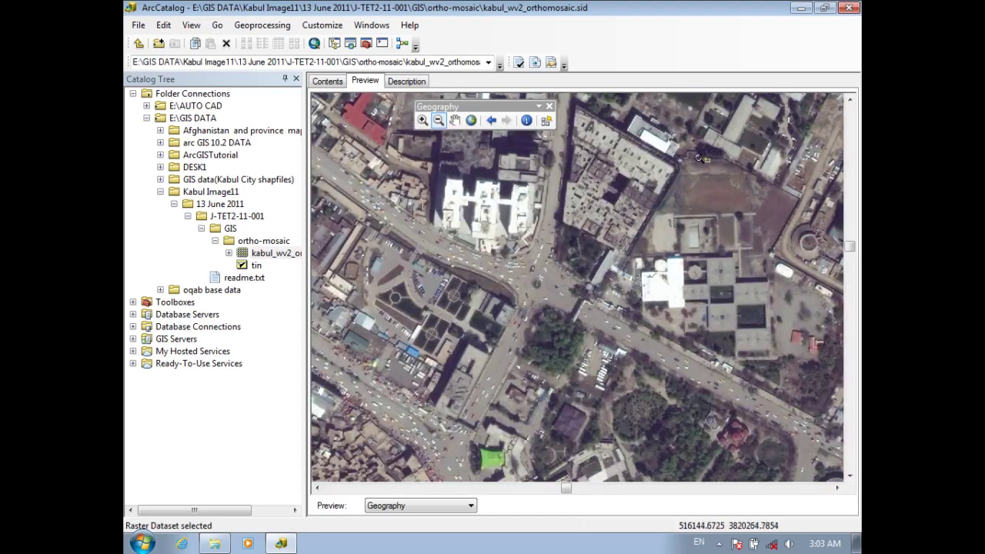
{"action": "left_click_drag", "start_coordinate": [697, 158], "coordinate": [435, 429]}
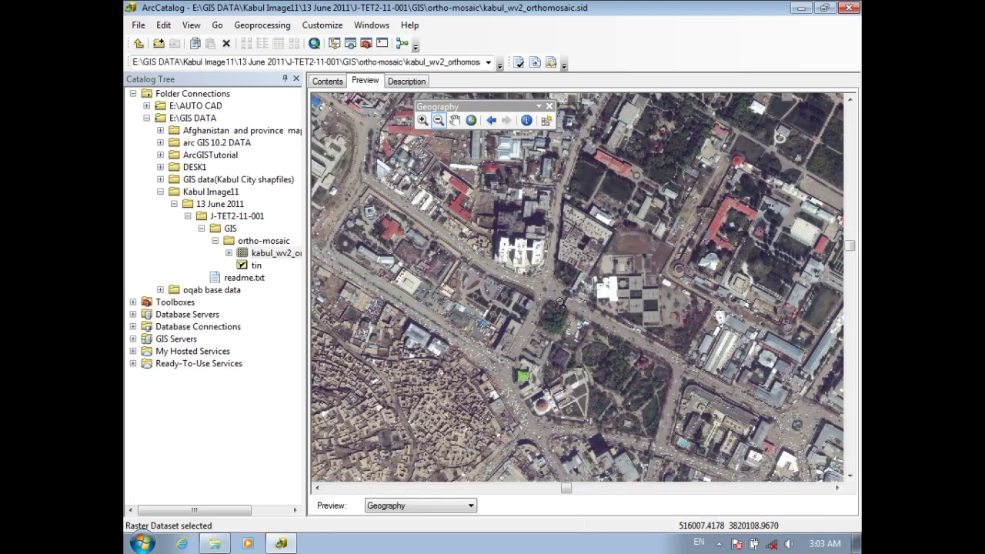
{"action": "left_click", "coordinate": [579, 302]}
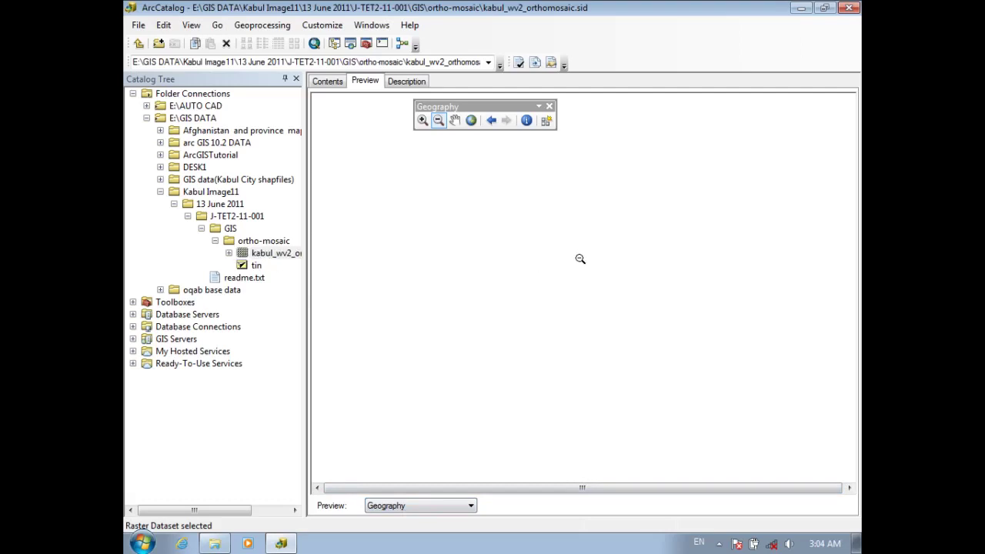
{"action": "left_click", "coordinate": [281, 253]}
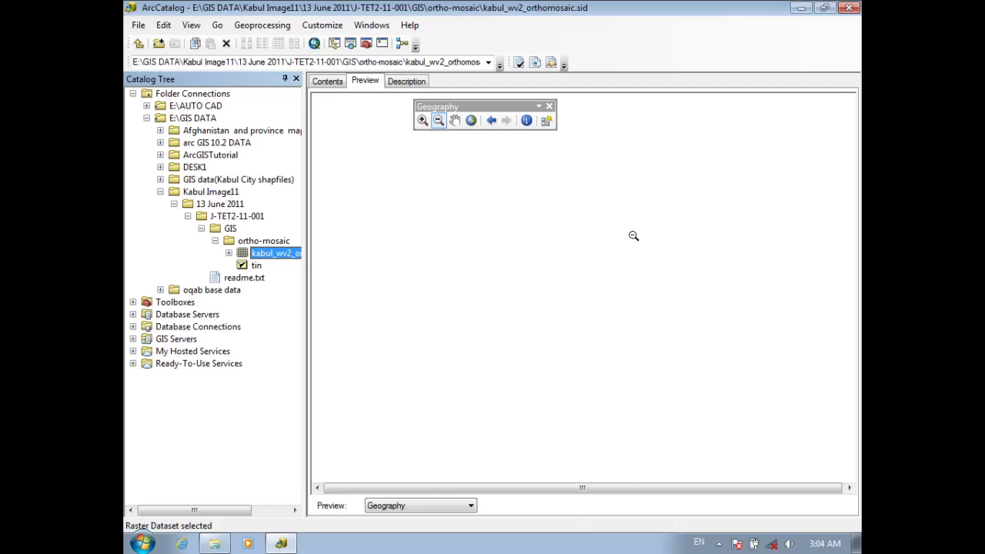
Step: Switch to Windows Explorer and open kabul city (2).pdf from the kabul folder inside E:\GIS DATA\Afghanistan and province map
{"action": "key", "text": "super+e"}
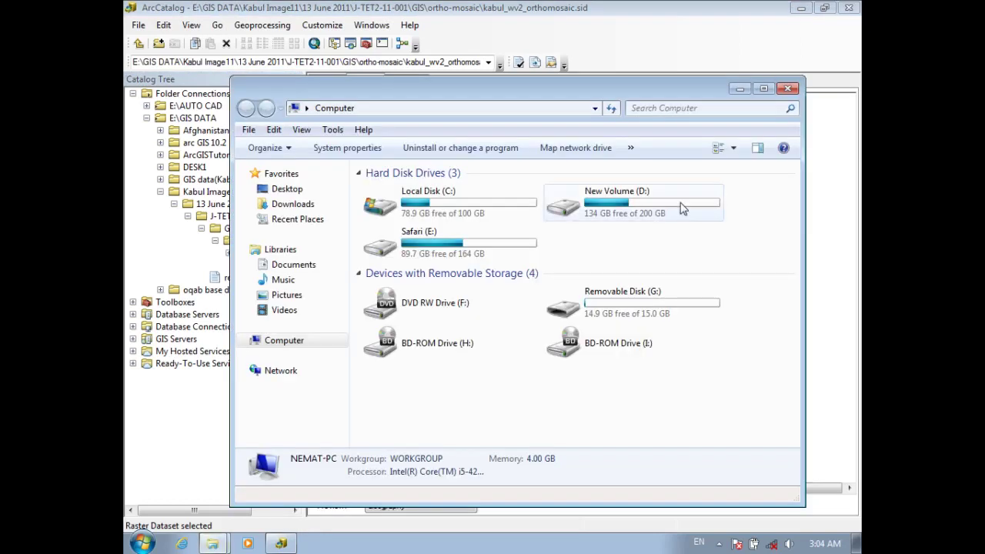
{"action": "left_click", "coordinate": [765, 89]}
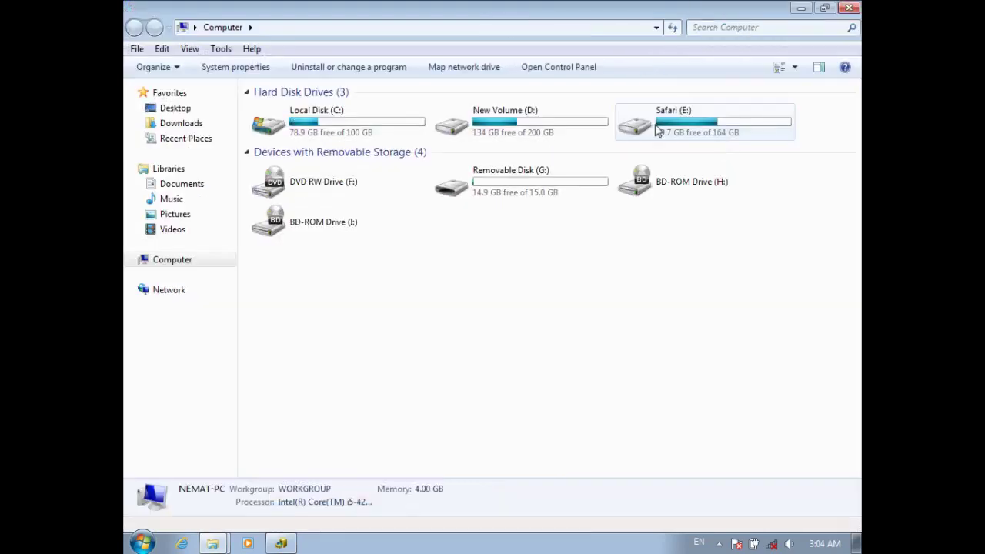
{"action": "double_click", "coordinate": [685, 121]}
{"action": "double_click", "coordinate": [285, 168]}
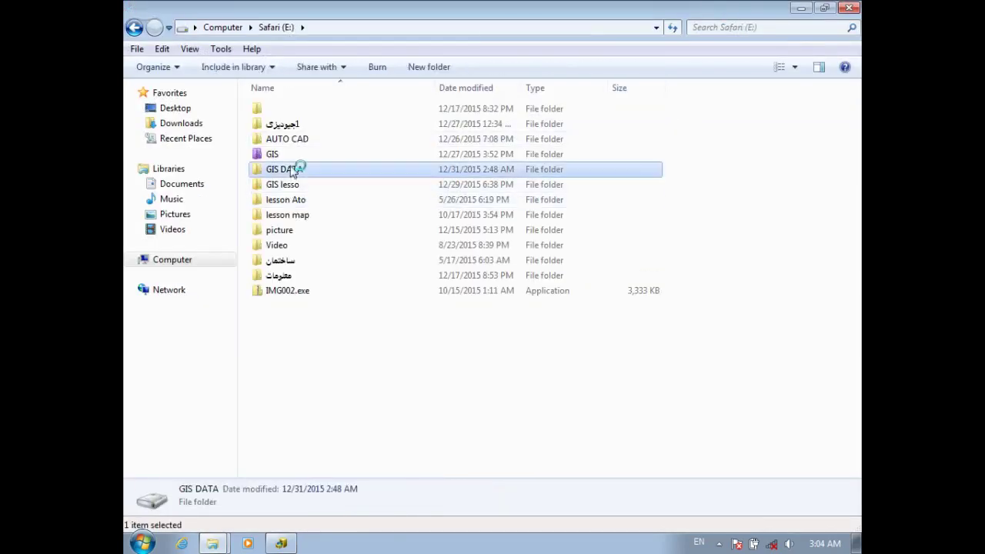
{"action": "double_click", "coordinate": [297, 110]}
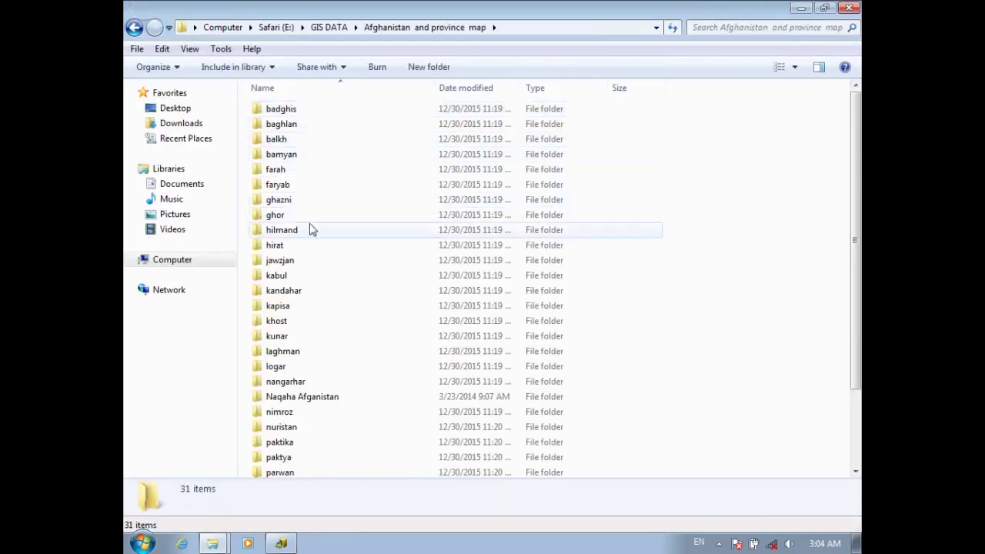
{"action": "double_click", "coordinate": [281, 278]}
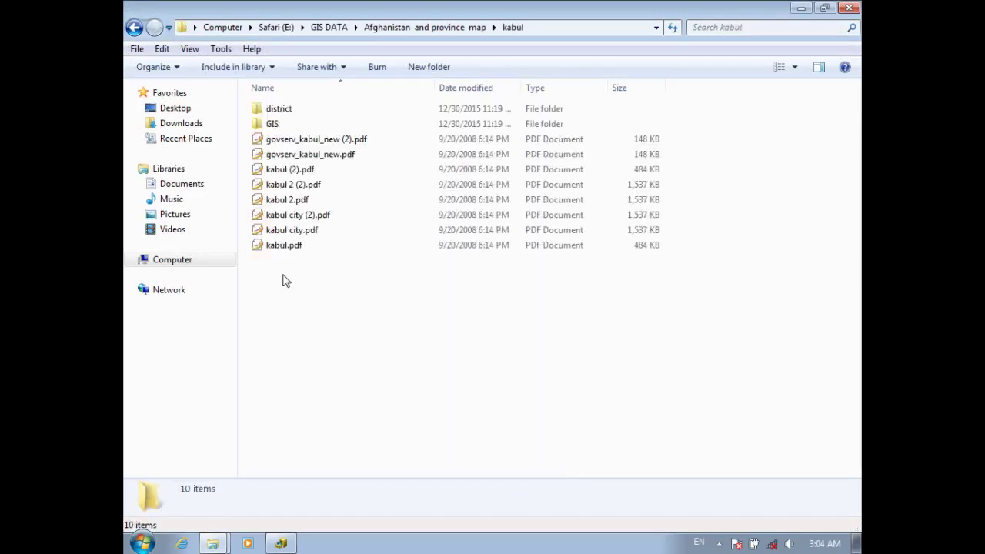
{"action": "double_click", "coordinate": [297, 215]}
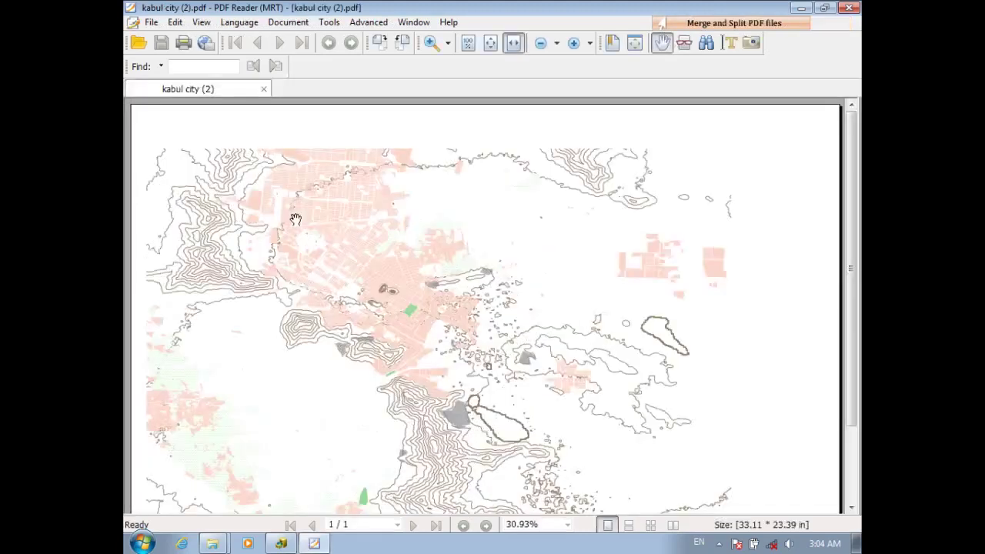
Step: Examine the Kabul city map at 150% around the central districts D 2 and D 1, and close the PDF
{"action": "scroll", "coordinate": [410, 265], "scroll_direction": "down", "scroll_amount": 2}
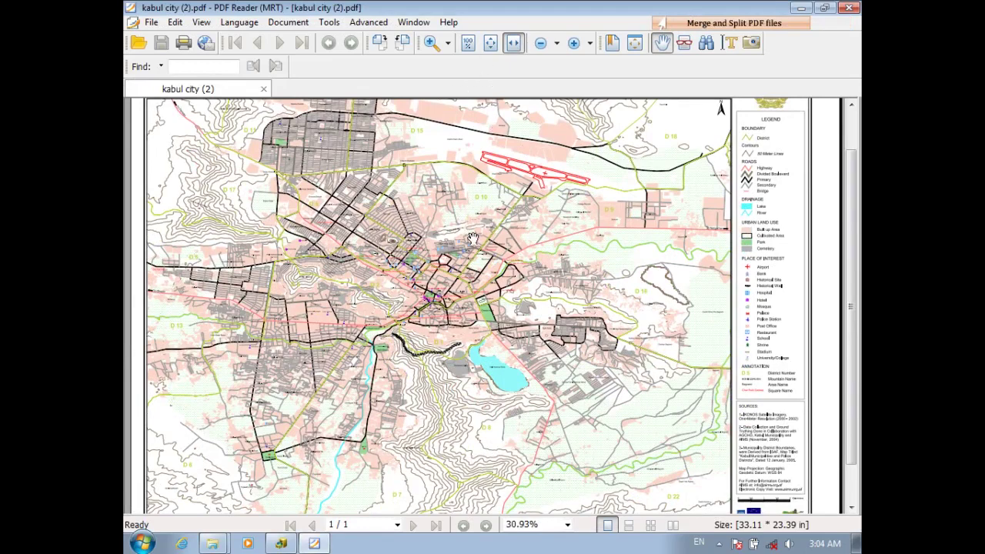
{"action": "scroll", "coordinate": [456, 263], "scroll_direction": "down", "scroll_amount": 2}
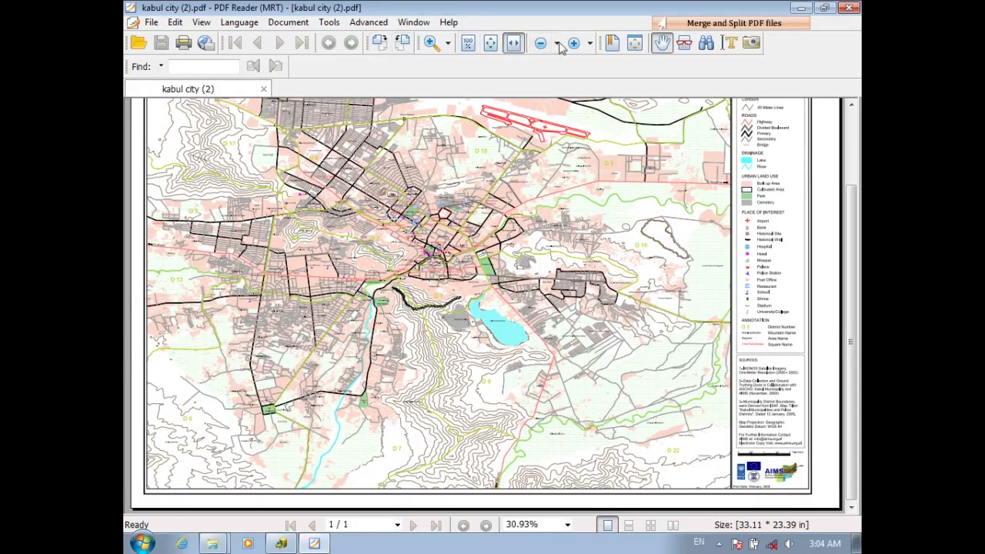
{"action": "left_click", "coordinate": [574, 44]}
{"action": "left_click", "coordinate": [574, 43]}
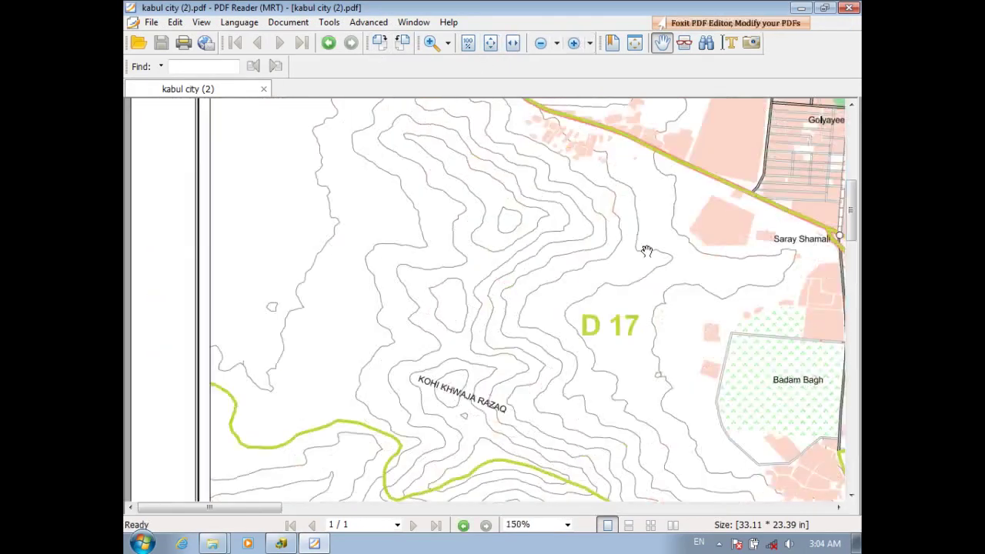
{"action": "left_click_drag", "start_coordinate": [653, 279], "coordinate": [202, 146]}
{"action": "mouse_move", "coordinate": [508, 239]}
{"action": "left_mouse_down"}
{"action": "mouse_move", "coordinate": [469, 172]}
{"action": "mouse_move", "coordinate": [499, 235]}
{"action": "left_mouse_up"}
{"action": "left_click_drag", "start_coordinate": [559, 301], "coordinate": [509, 249]}
{"action": "left_click_drag", "start_coordinate": [676, 434], "coordinate": [581, 304]}
{"action": "left_click_drag", "start_coordinate": [638, 352], "coordinate": [564, 290]}
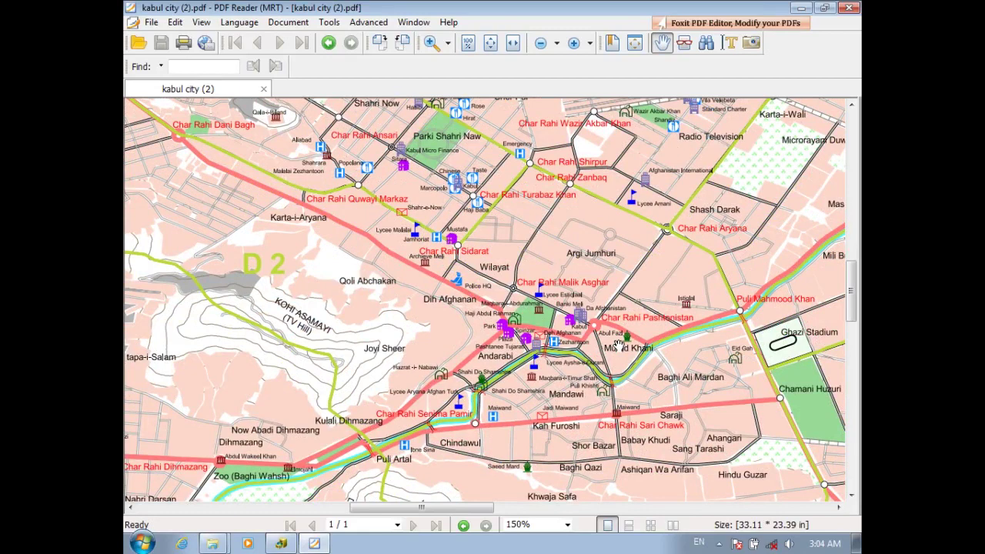
{"action": "left_click_drag", "start_coordinate": [620, 343], "coordinate": [585, 296]}
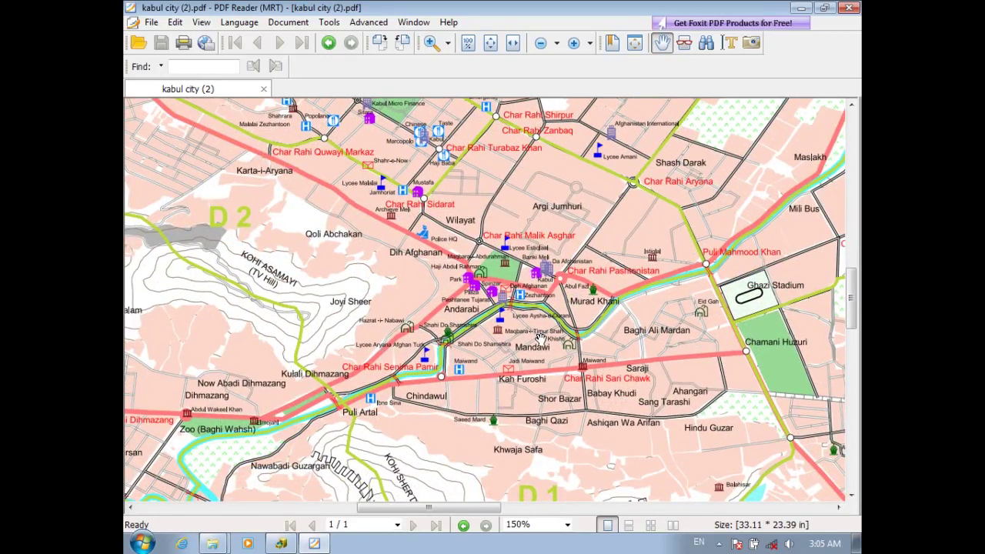
{"action": "left_click_drag", "start_coordinate": [541, 339], "coordinate": [523, 270]}
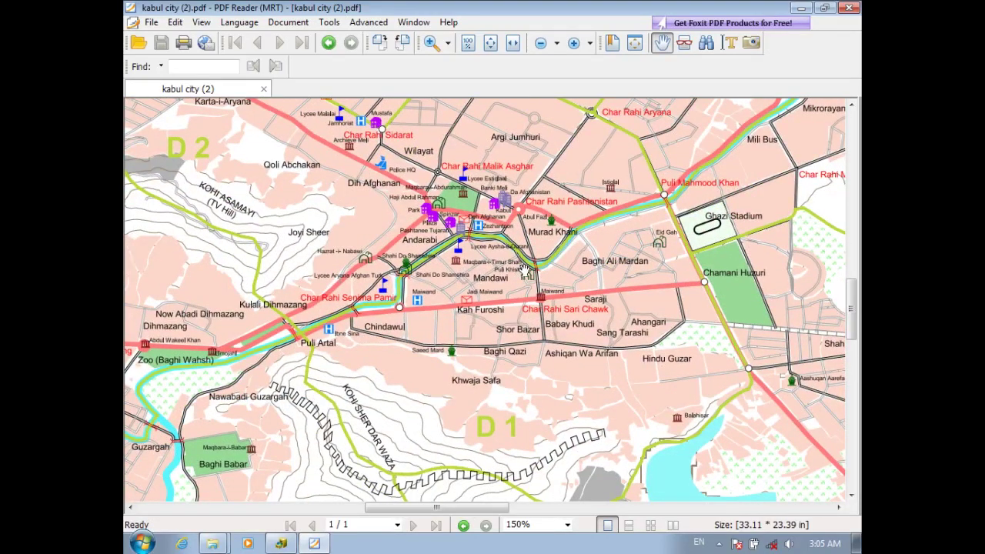
{"action": "left_click", "coordinate": [847, 11]}
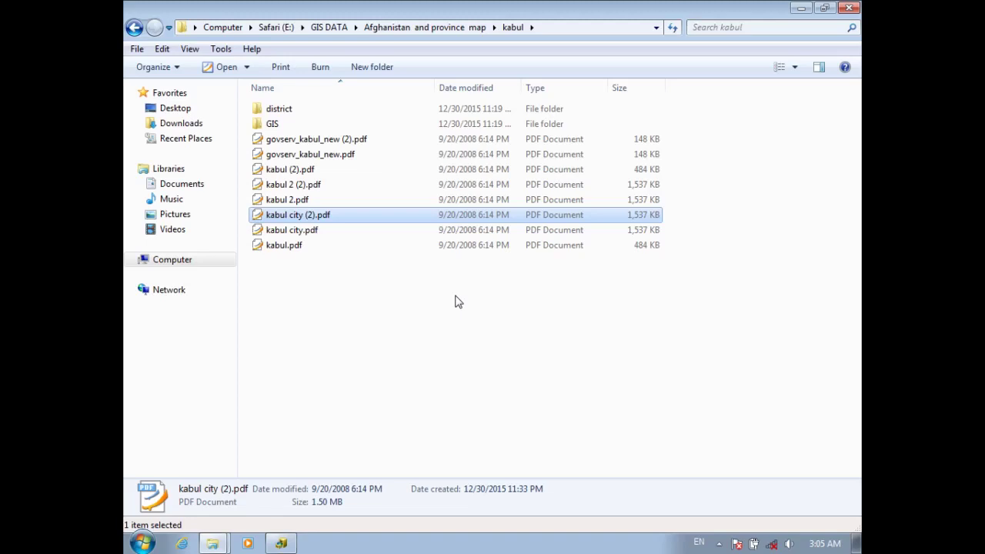
Step: Switch back to ArcCatalog, collapse 13 June 2011, and preview Schools_all from Wilson.gdb in the DESK1 Database folder
{"action": "left_click", "coordinate": [282, 544]}
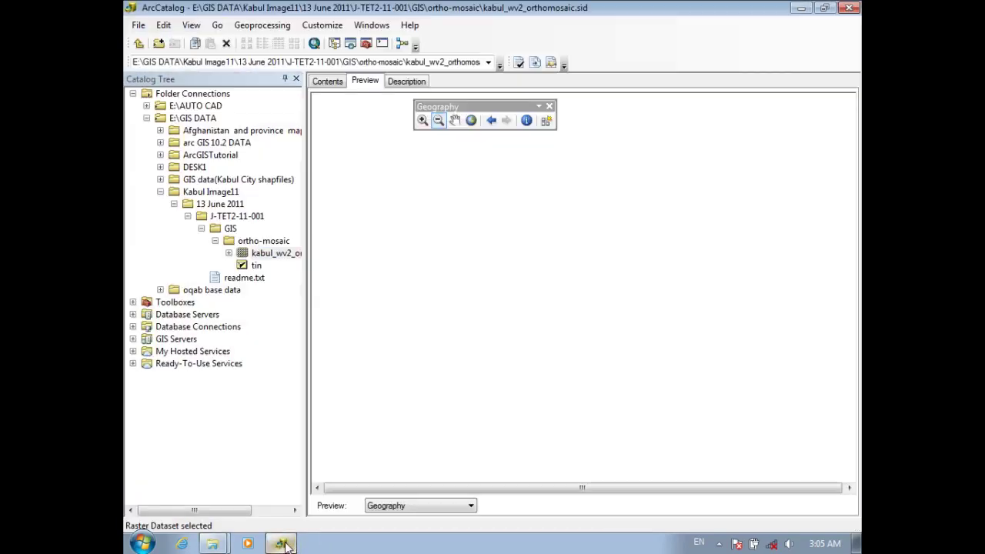
{"action": "left_click", "coordinate": [174, 204]}
{"action": "left_click", "coordinate": [161, 167]}
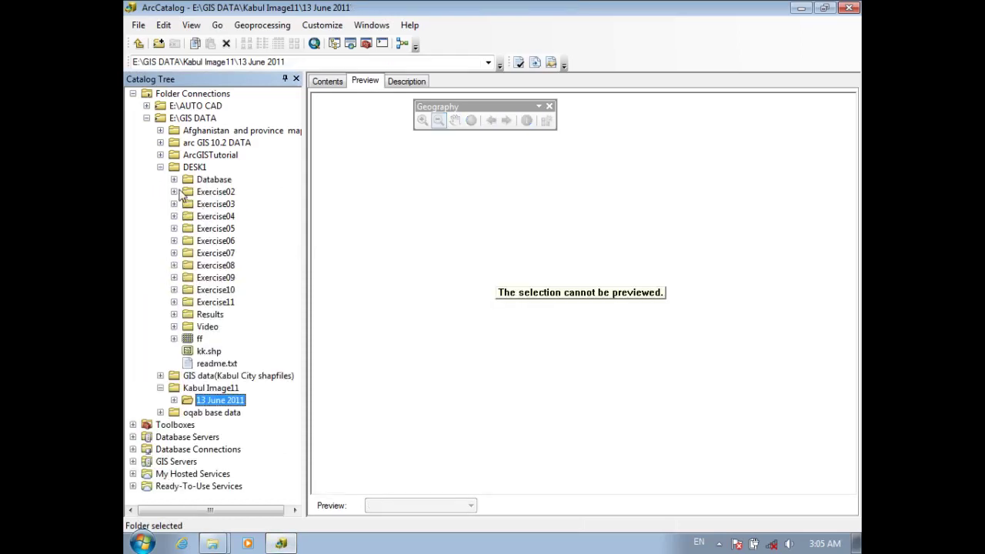
{"action": "left_click", "coordinate": [174, 180]}
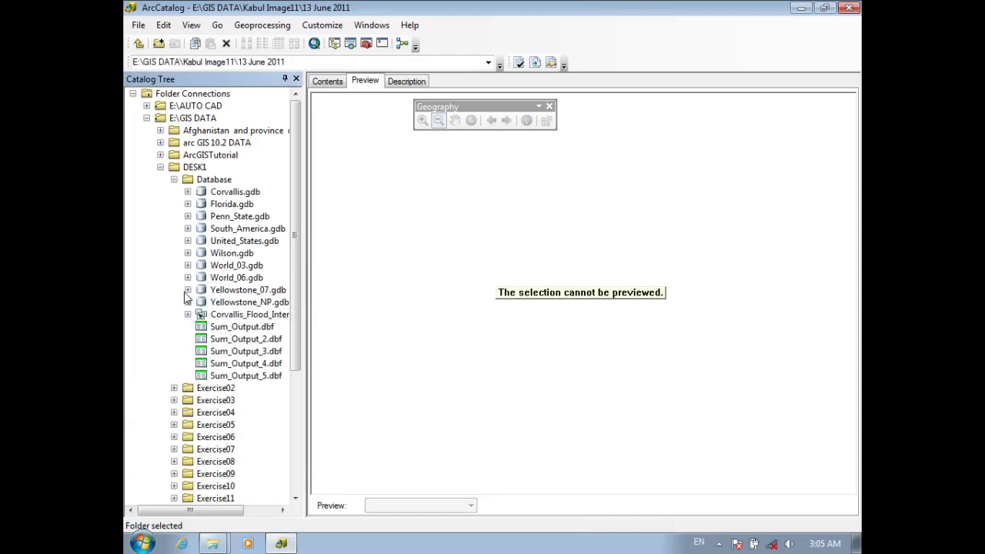
{"action": "left_click", "coordinate": [188, 254]}
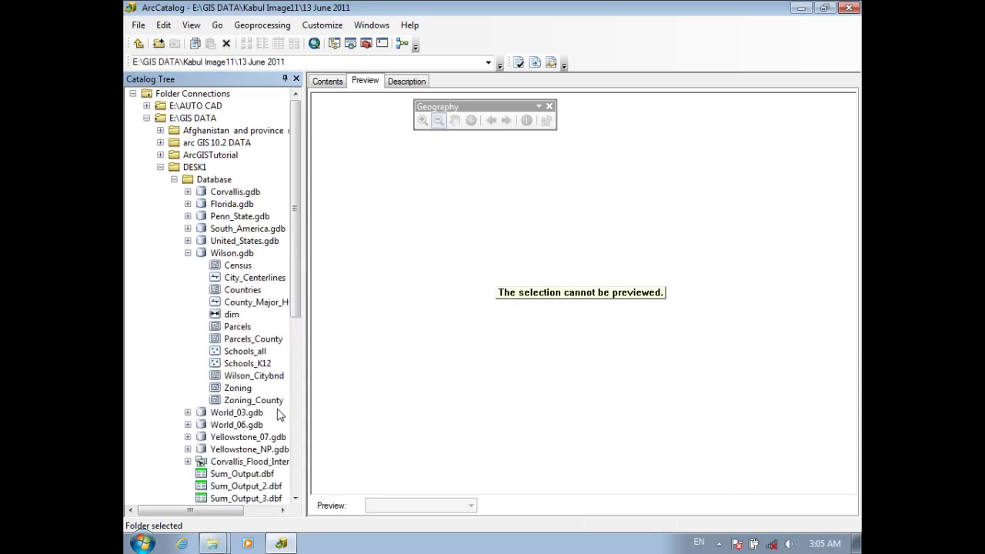
{"action": "left_click", "coordinate": [243, 352]}
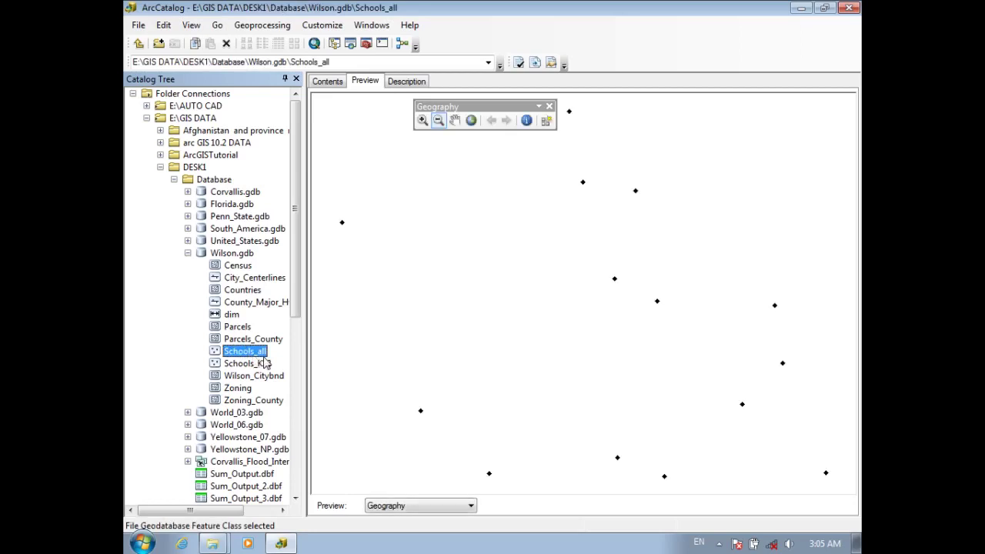
Step: Zoom out and back in on the Schools_all points, and change the preview type to Table
{"action": "left_click", "coordinate": [473, 337]}
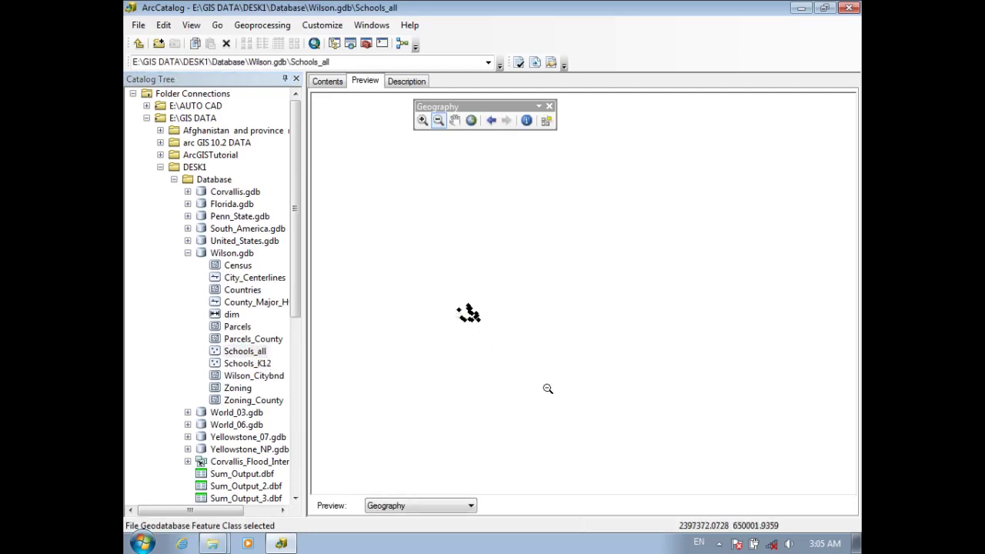
{"action": "left_click", "coordinate": [422, 120]}
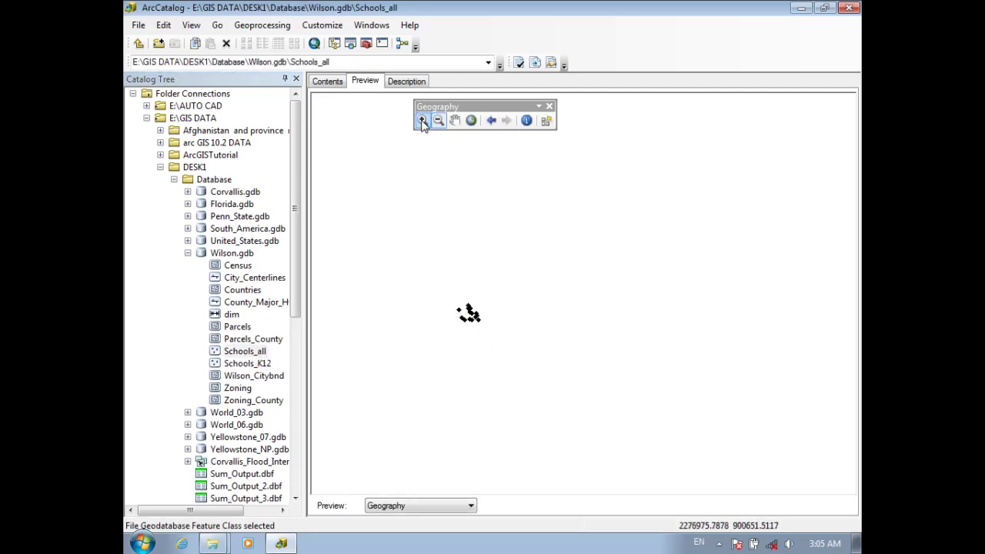
{"action": "left_click_drag", "start_coordinate": [496, 293], "coordinate": [461, 320]}
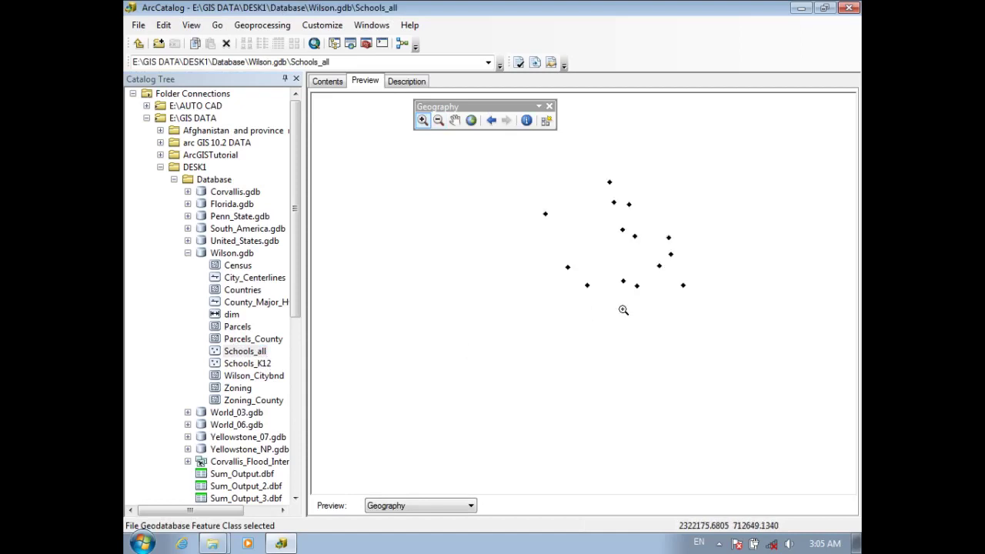
{"action": "left_click_drag", "start_coordinate": [736, 136], "coordinate": [651, 237]}
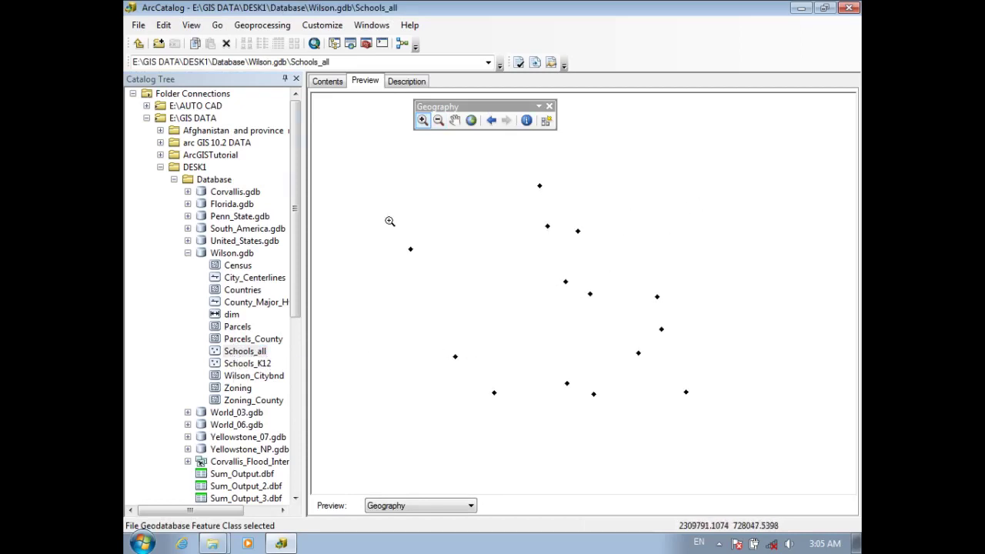
{"action": "left_click", "coordinate": [414, 507]}
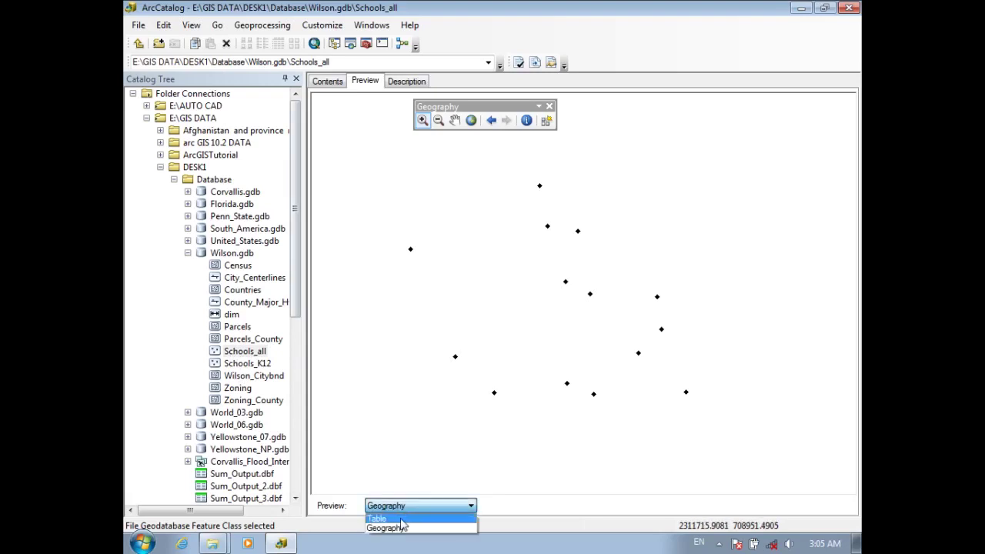
{"action": "left_click", "coordinate": [406, 518]}
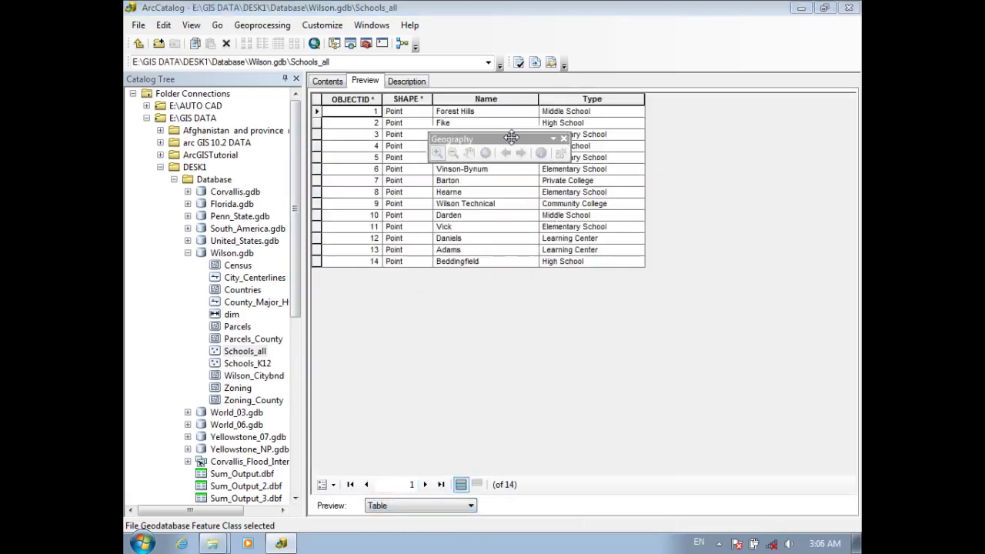
Step: Move the Geography toolbar below the Schools_all table rows and highlight the Type column
{"action": "left_click_drag", "start_coordinate": [499, 107], "coordinate": [550, 317]}
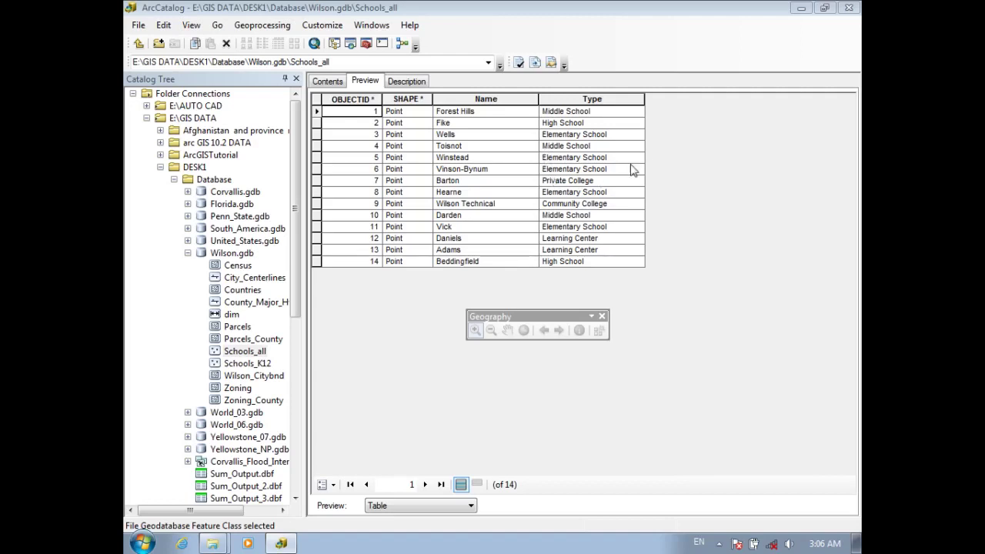
{"action": "left_click", "coordinate": [622, 98]}
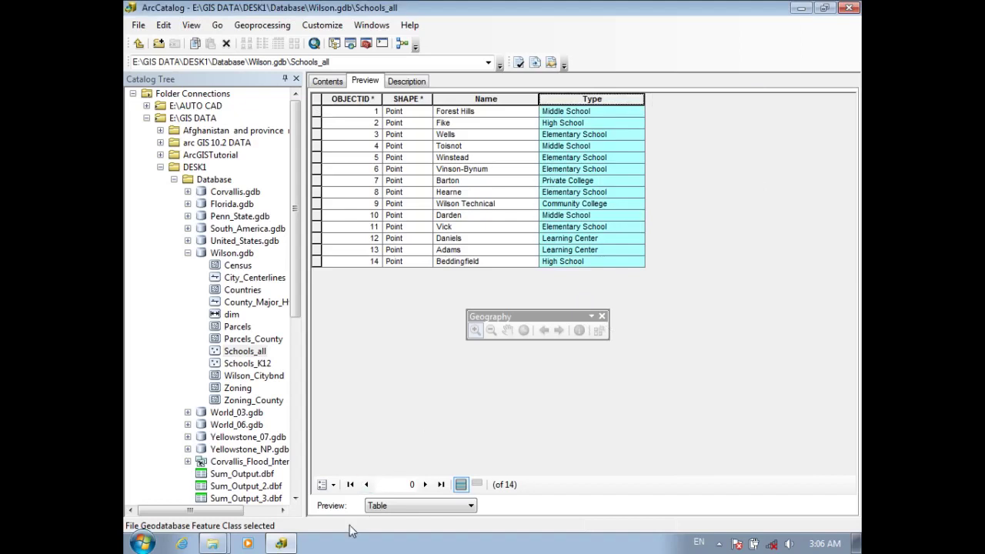
Step: Collapse Wilson.gdb, Database and DESK1, and preview kabul_wv2_orthomosaic.sid from the ortho-mosaic folder under Kabul Image11\13 June 2011
{"action": "left_click", "coordinate": [187, 253]}
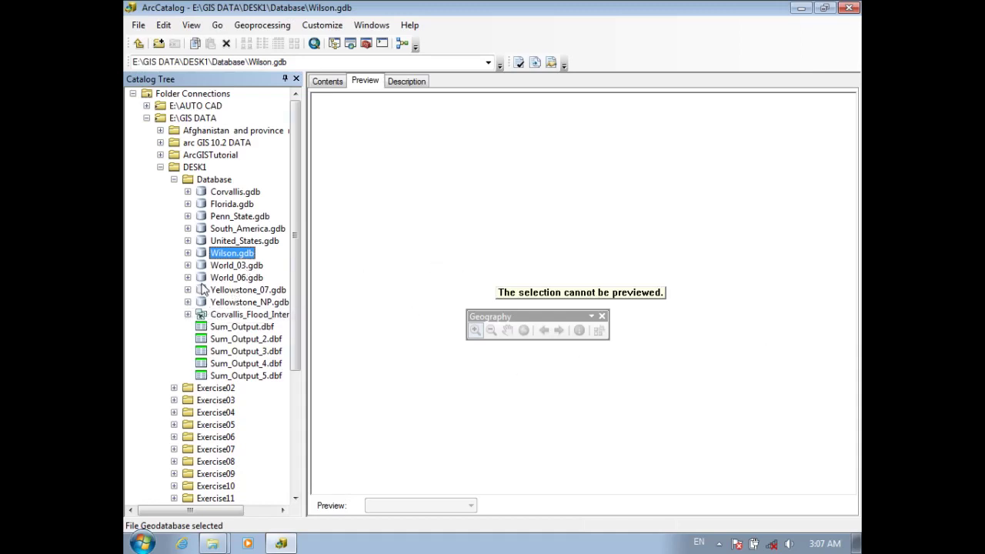
{"action": "left_click", "coordinate": [174, 179]}
{"action": "left_click", "coordinate": [160, 167]}
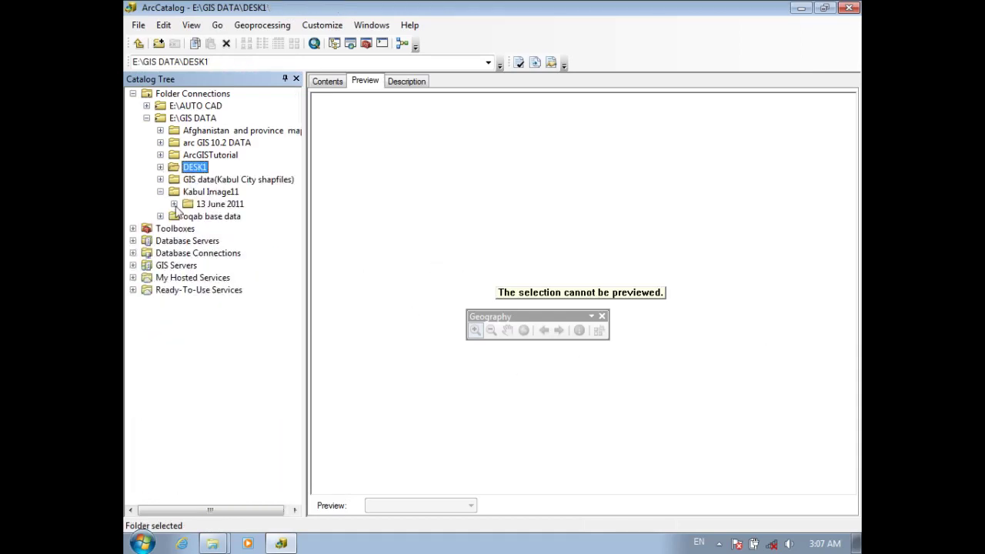
{"action": "left_click", "coordinate": [174, 204]}
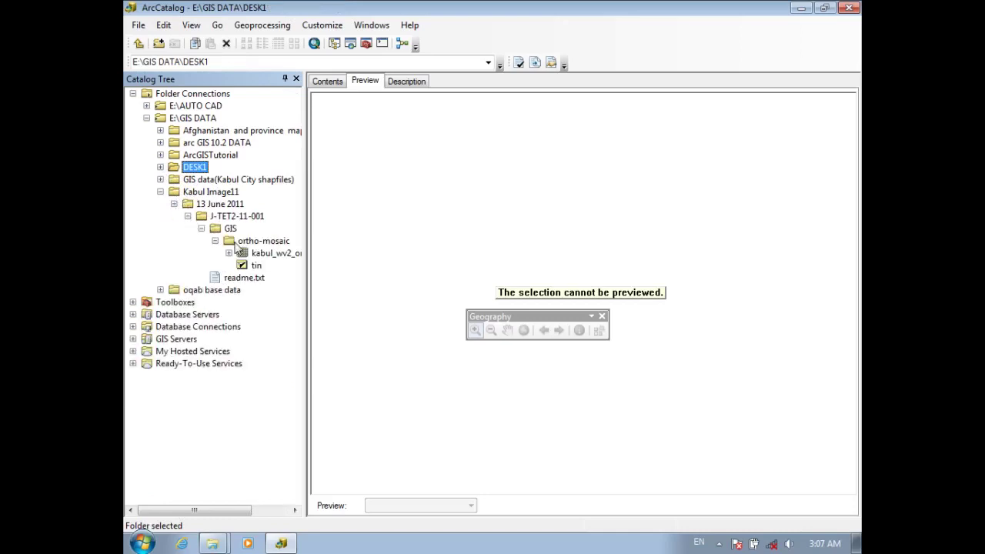
{"action": "left_click", "coordinate": [229, 253]}
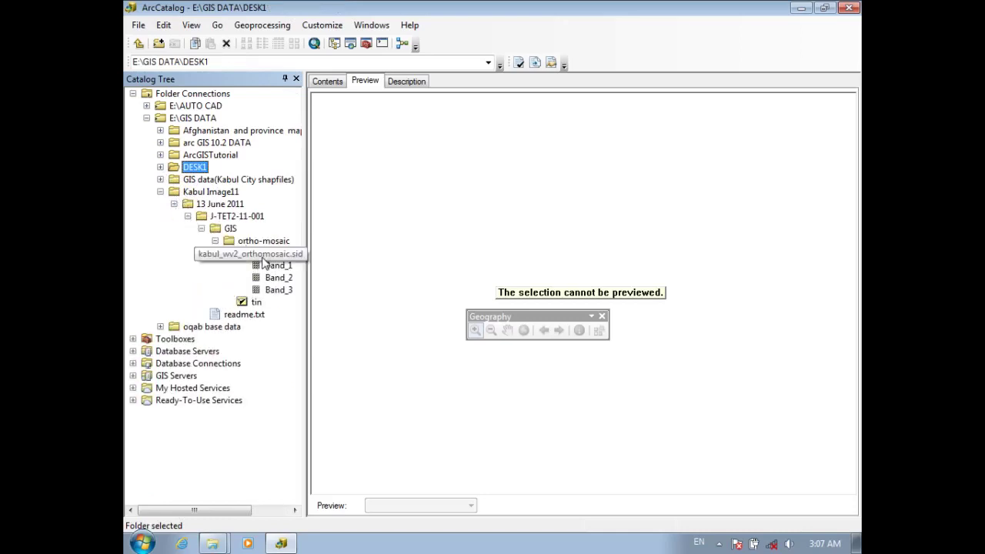
{"action": "left_click", "coordinate": [265, 255]}
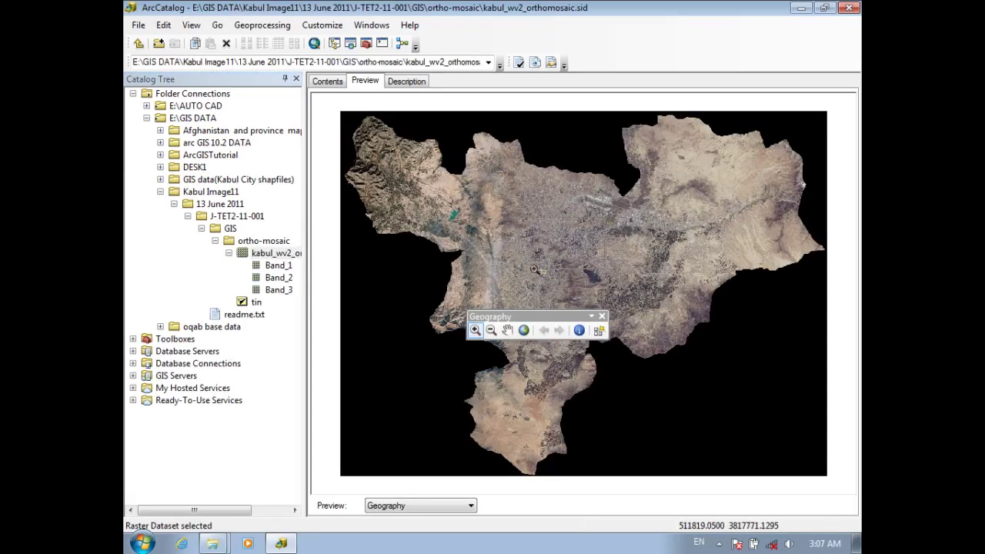
Step: Examine central Kabul closely on the orthomosaic image, moving the Geography toolbar aside and continuing to the area just south
{"action": "left_click", "coordinate": [593, 286]}
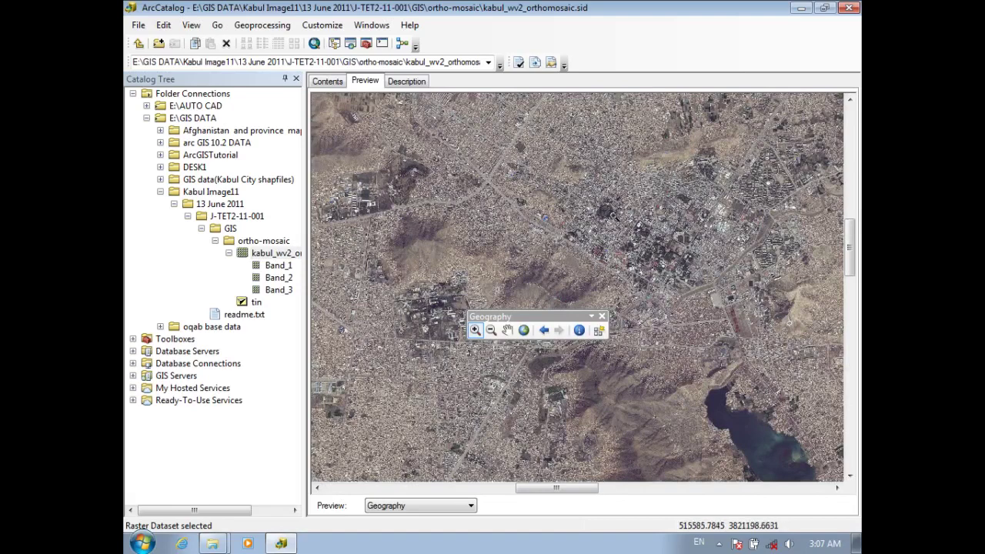
{"action": "left_click", "coordinate": [618, 308]}
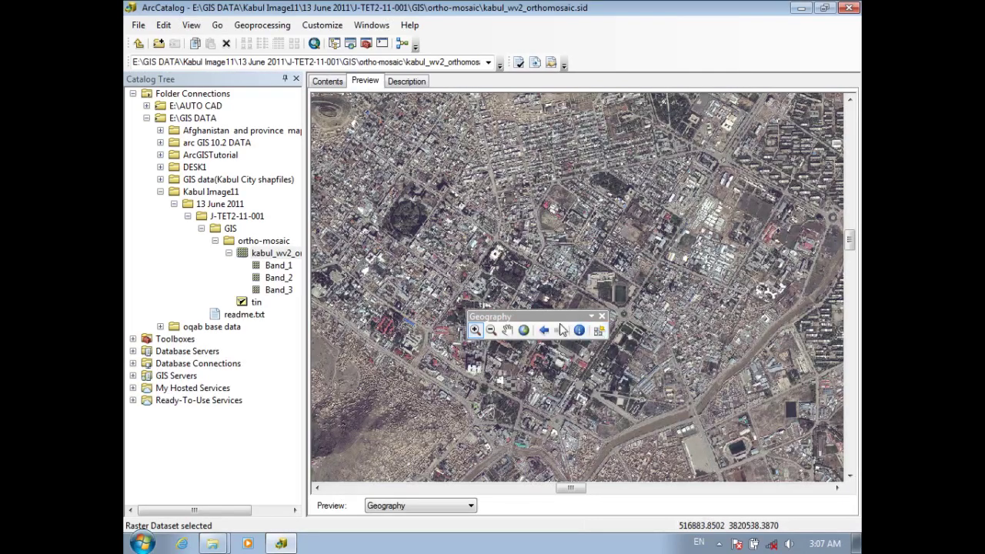
{"action": "left_click_drag", "start_coordinate": [545, 317], "coordinate": [435, 130]}
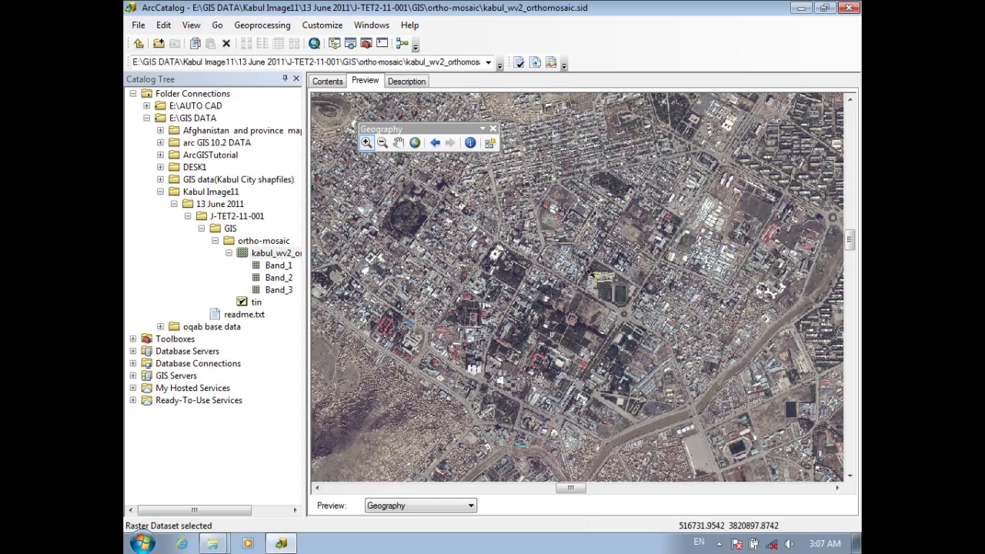
{"action": "left_click", "coordinate": [549, 188]}
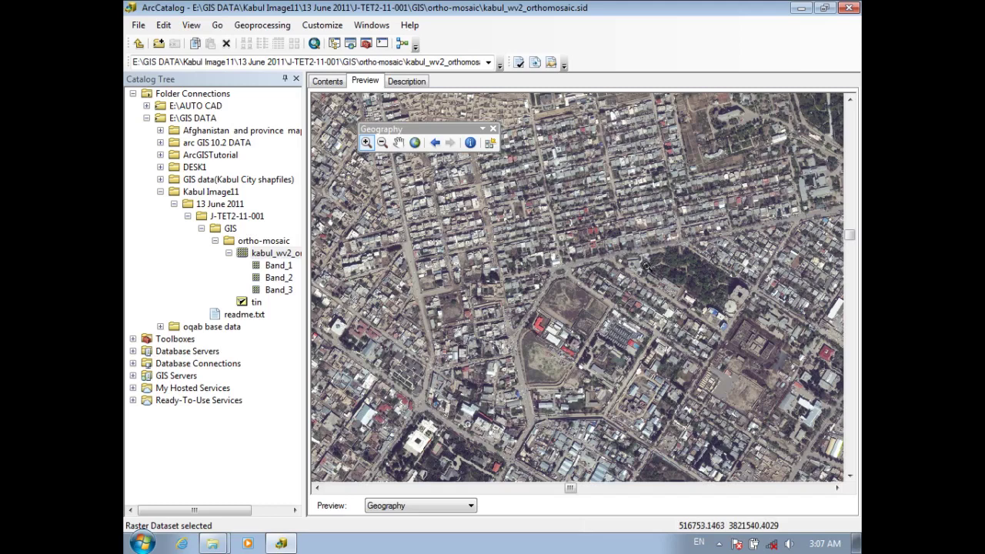
{"action": "left_click", "coordinate": [176, 209]}
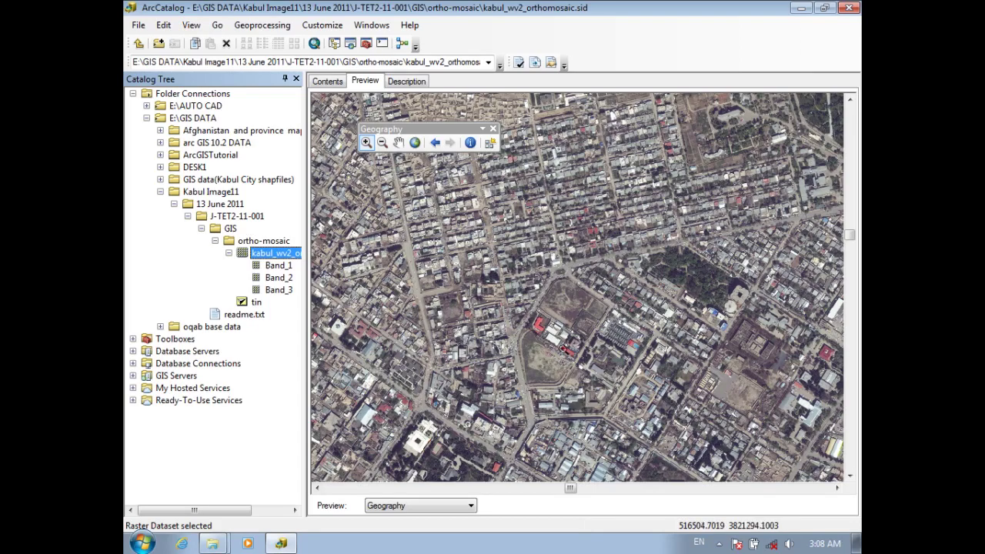
{"action": "left_click", "coordinate": [399, 143]}
{"action": "left_click_drag", "start_coordinate": [620, 481], "coordinate": [548, 152]}
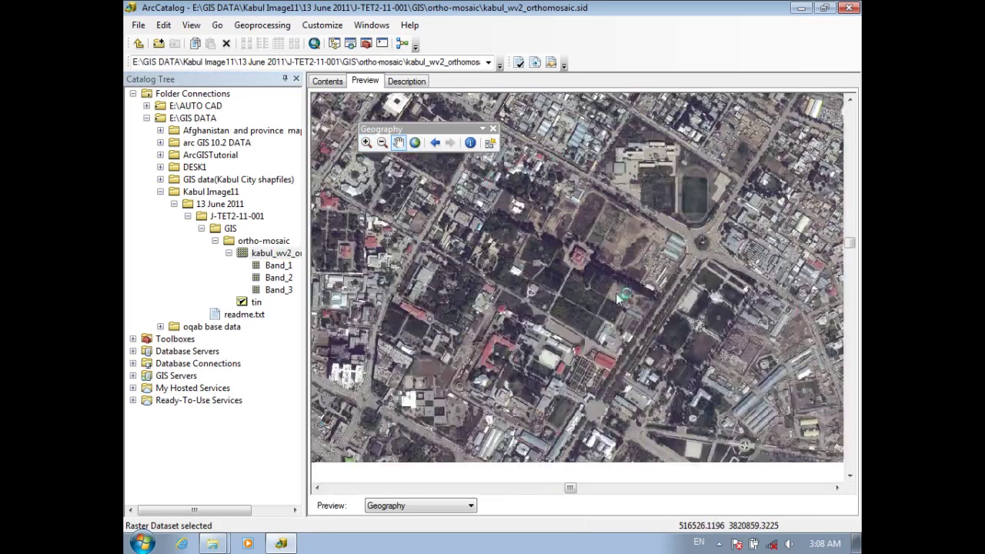
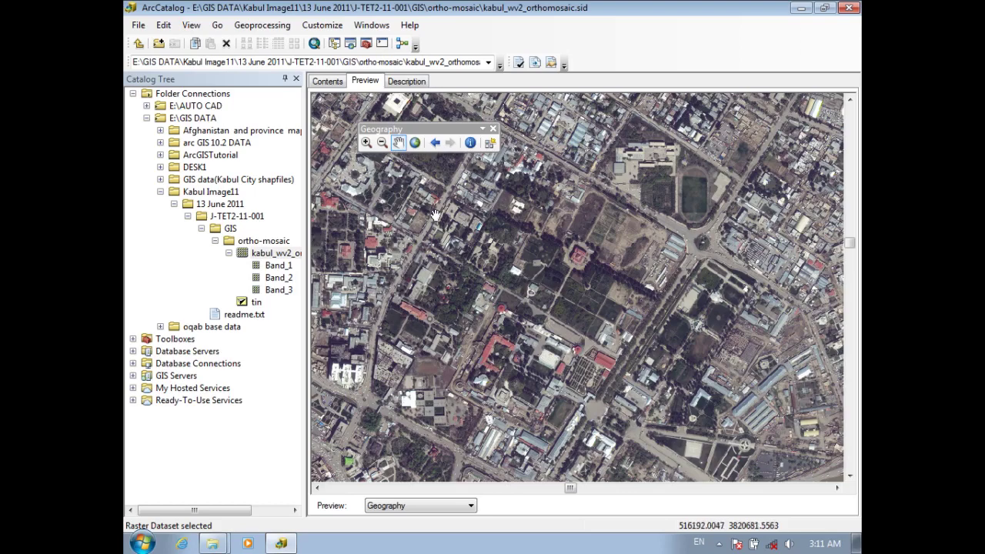
Step: Collapse the ortho-mosaic, 13 June 2011, Kabul Image11 and E:\GIS DATA folders in the catalog tree
{"action": "left_click", "coordinate": [215, 241]}
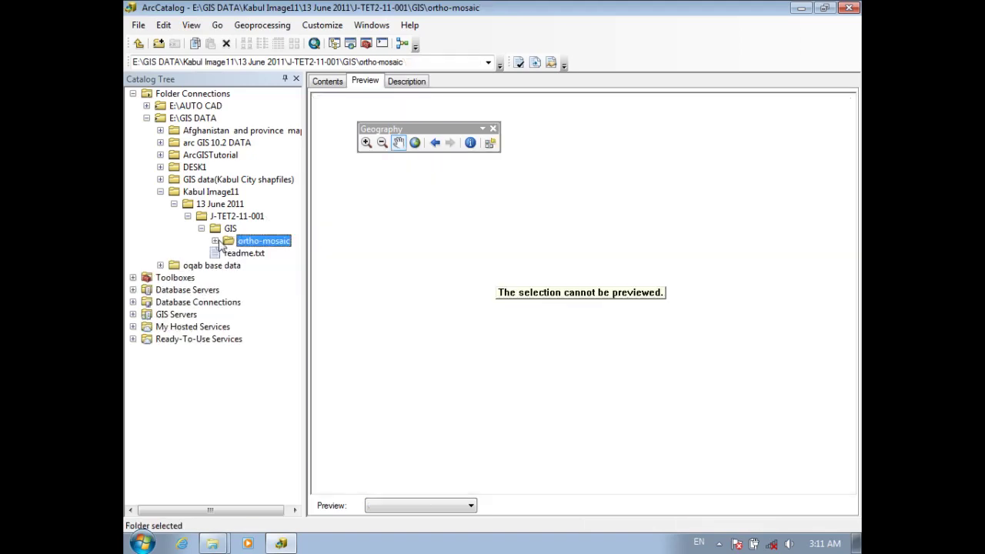
{"action": "left_click", "coordinate": [174, 204]}
{"action": "left_click", "coordinate": [159, 193]}
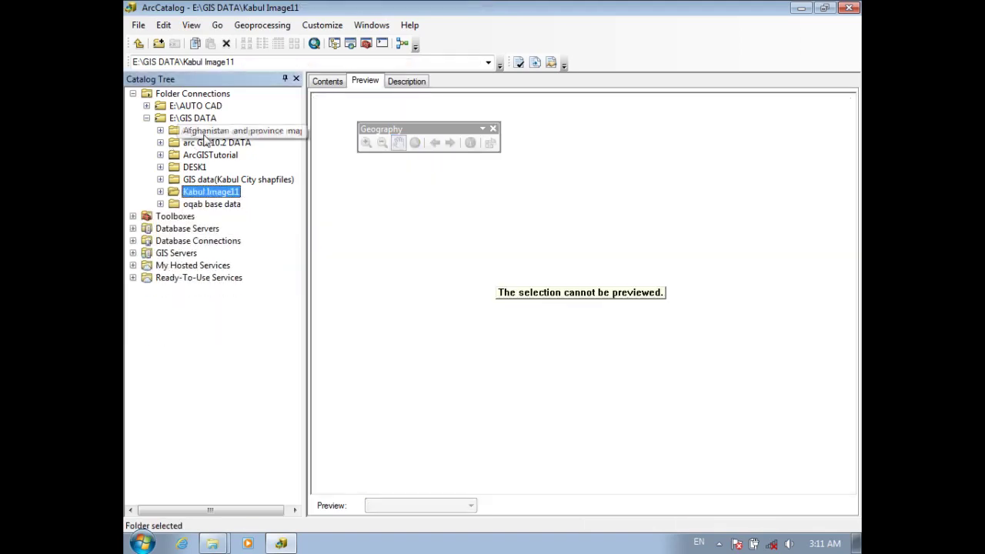
{"action": "left_click", "coordinate": [147, 117]}
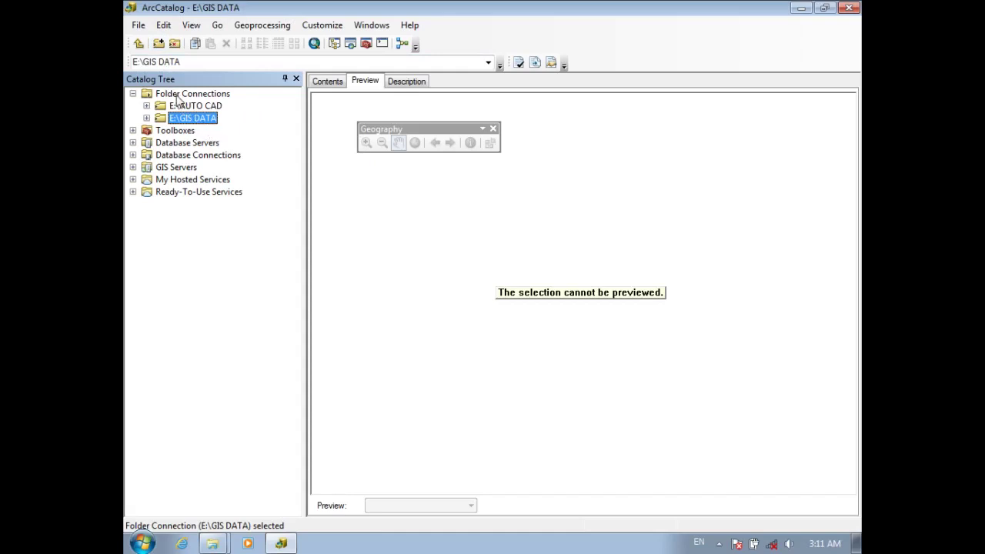
Step: Connect the GIS DATA folder on the Safari (E:) drive under Folder Connections
{"action": "left_click", "coordinate": [178, 97]}
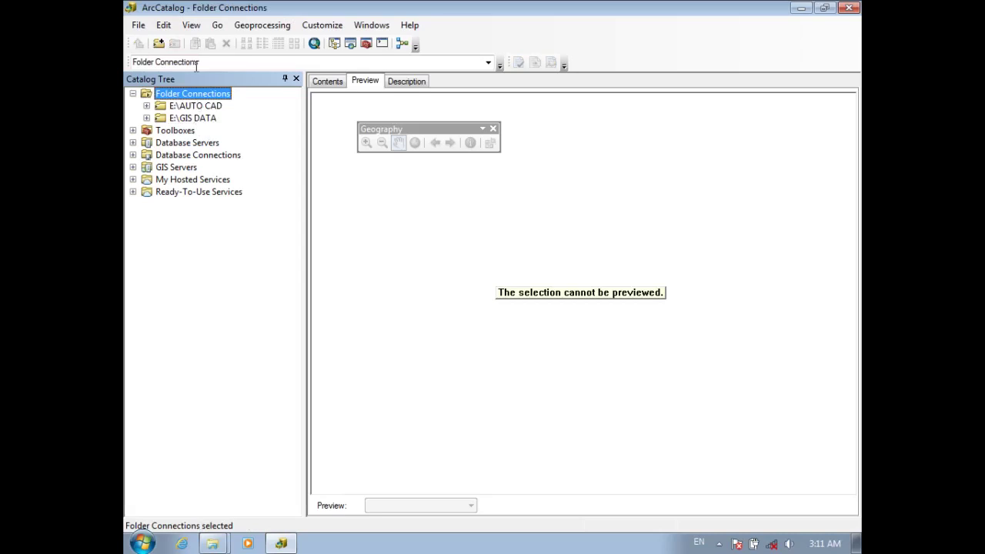
{"action": "left_click", "coordinate": [158, 44]}
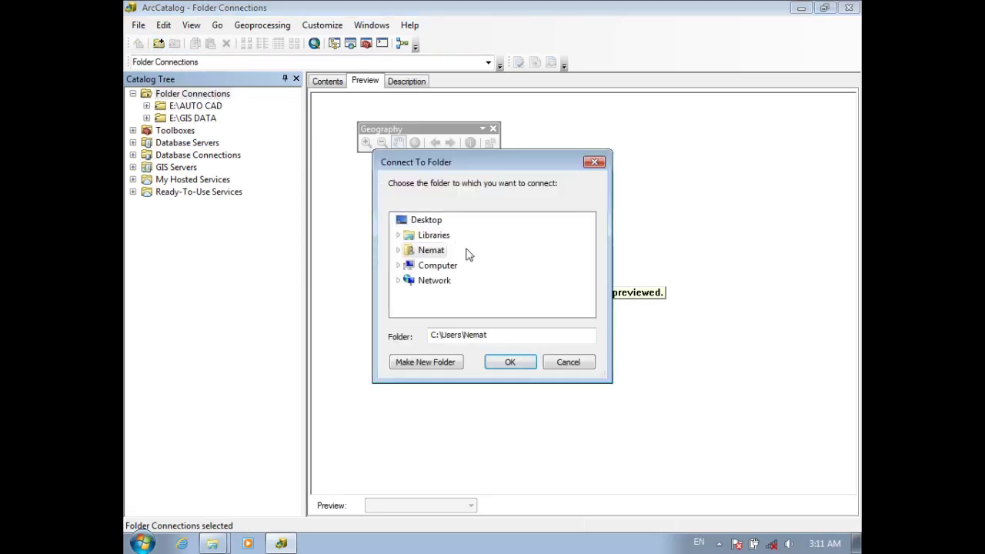
{"action": "double_click", "coordinate": [439, 266]}
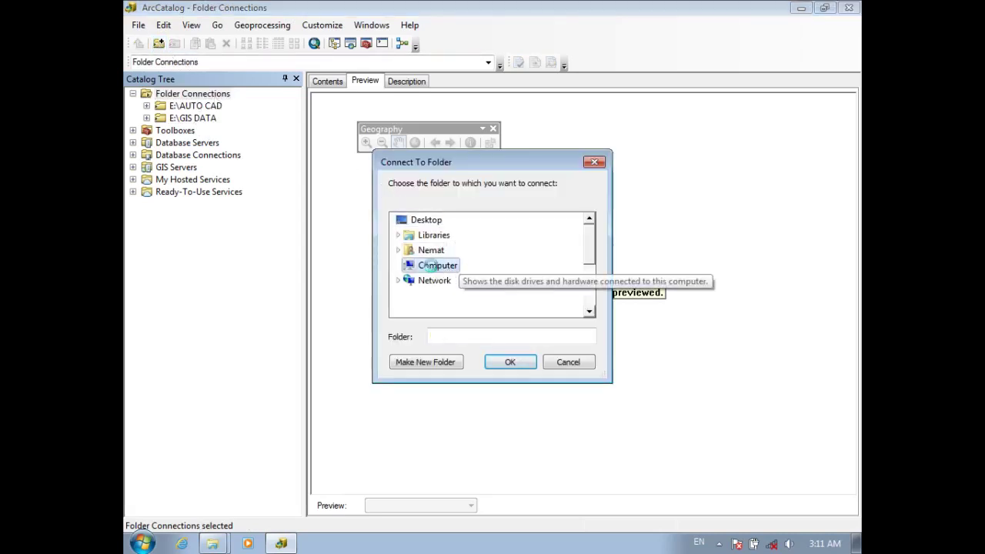
{"action": "left_click", "coordinate": [589, 311]}
{"action": "left_click", "coordinate": [590, 311]}
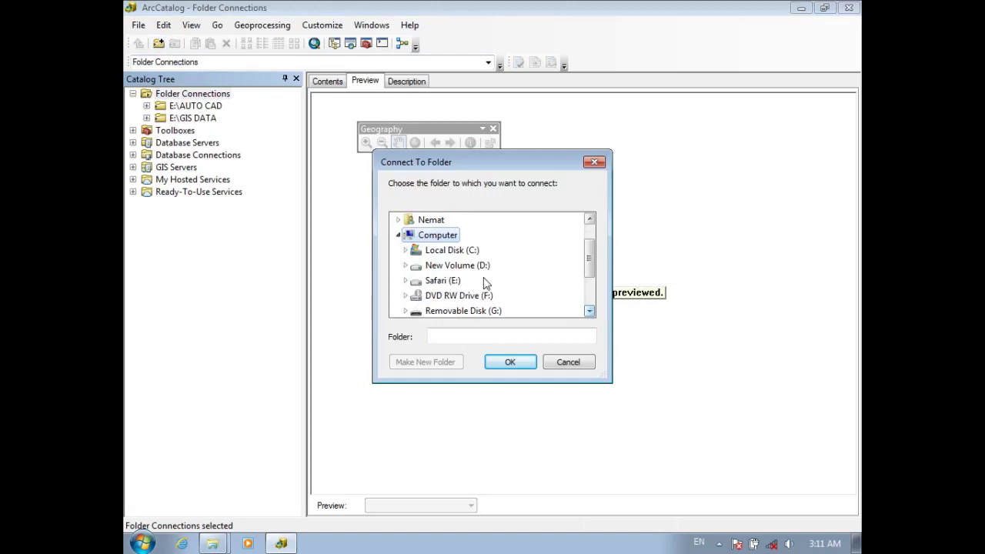
{"action": "double_click", "coordinate": [445, 282]}
{"action": "left_click", "coordinate": [590, 312]}
{"action": "left_click", "coordinate": [589, 312]}
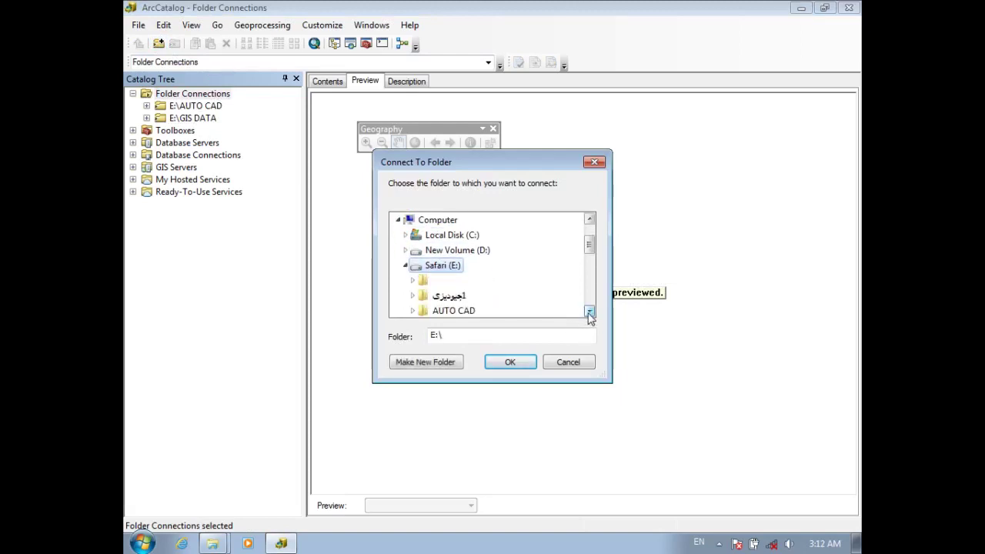
{"action": "left_click", "coordinate": [589, 311]}
{"action": "left_click", "coordinate": [590, 312]}
{"action": "left_click", "coordinate": [590, 312]}
{"action": "left_click", "coordinate": [590, 311]}
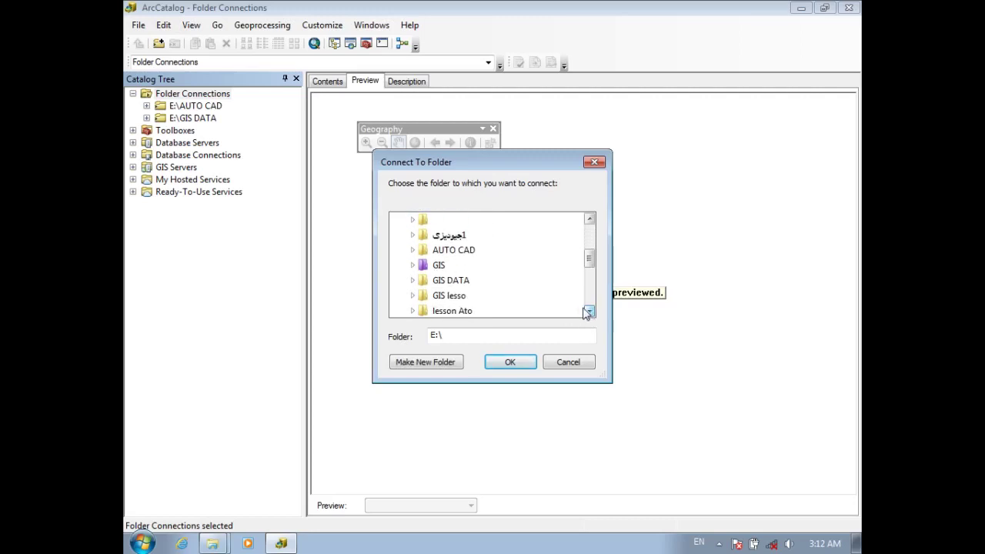
{"action": "double_click", "coordinate": [458, 282]}
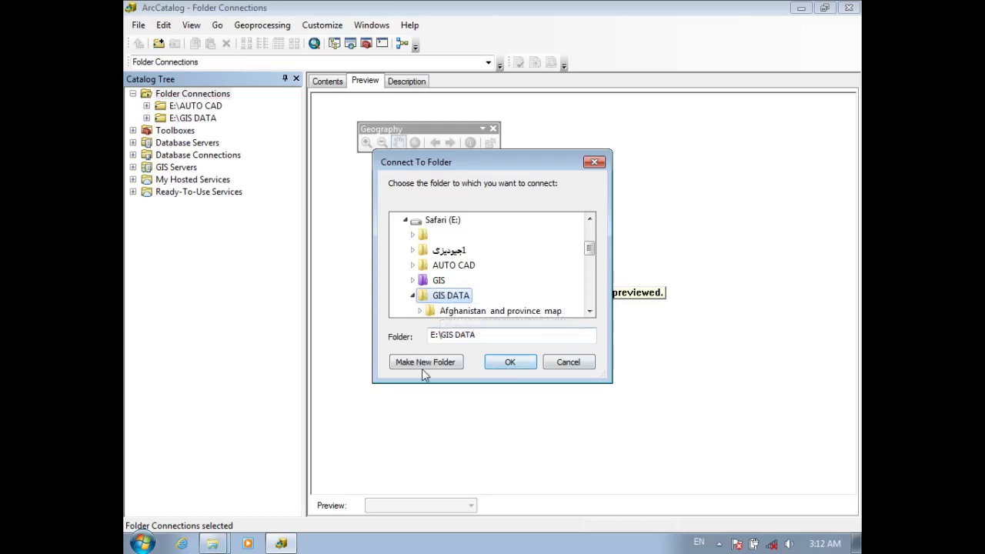
{"action": "left_click", "coordinate": [511, 363]}
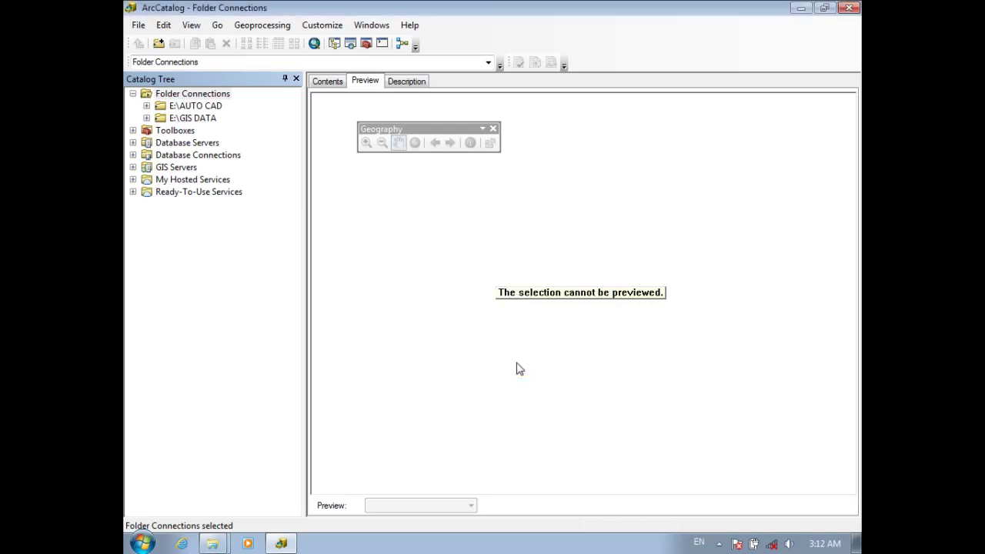
Step: Start another folder connection and select the GIS DATA folder on the Safari (E:) drive
{"action": "left_click", "coordinate": [159, 45]}
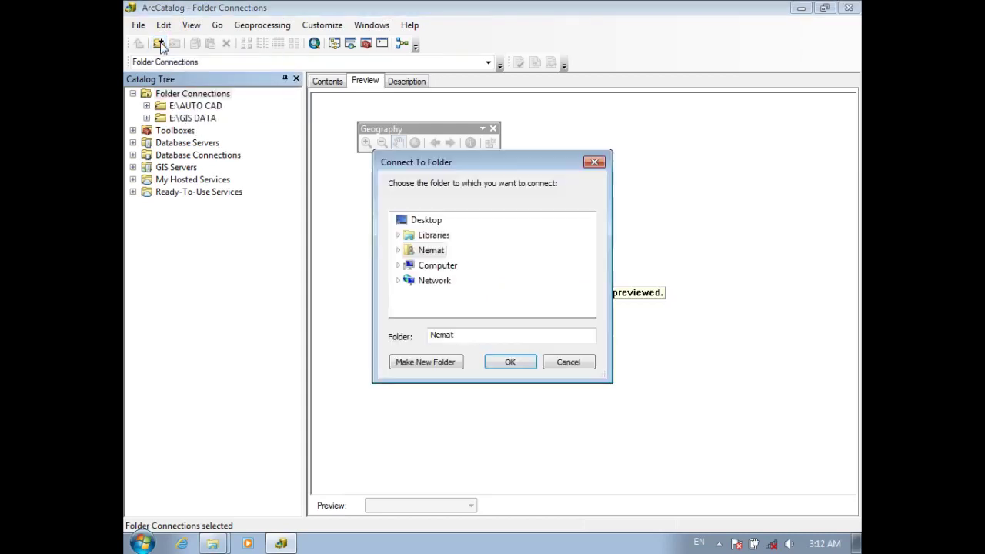
{"action": "left_click", "coordinate": [398, 265]}
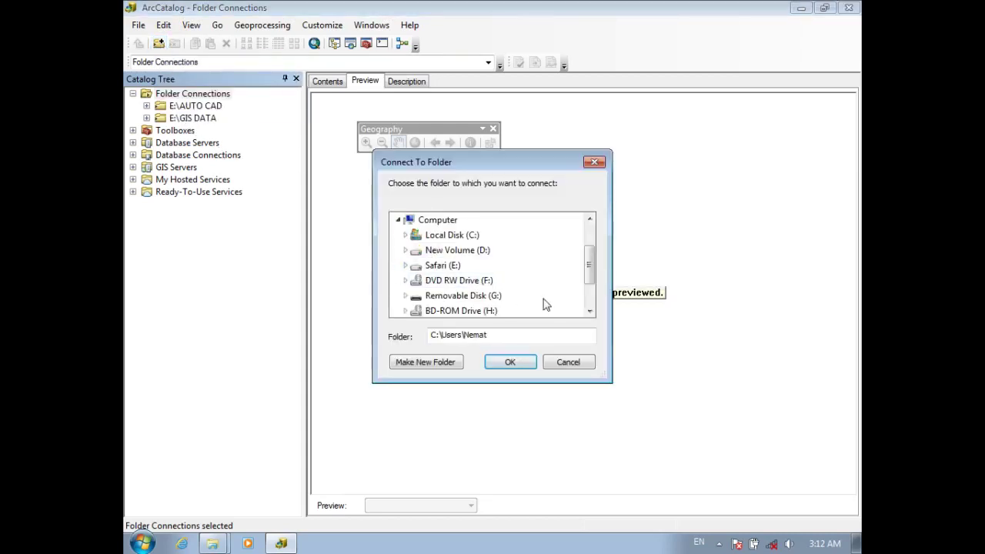
{"action": "left_click", "coordinate": [589, 312]}
{"action": "left_click", "coordinate": [590, 312]}
{"action": "left_click", "coordinate": [590, 312]}
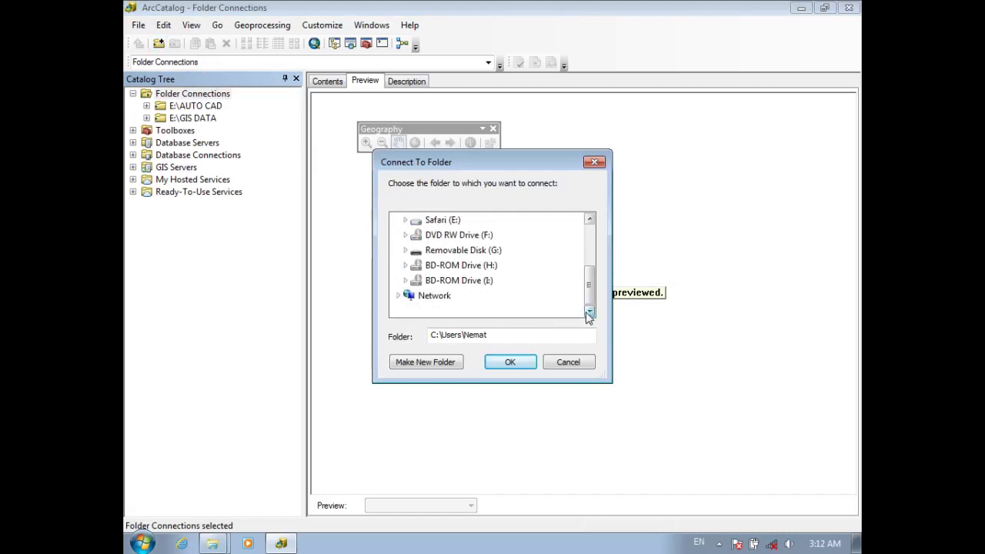
{"action": "left_click", "coordinate": [453, 222]}
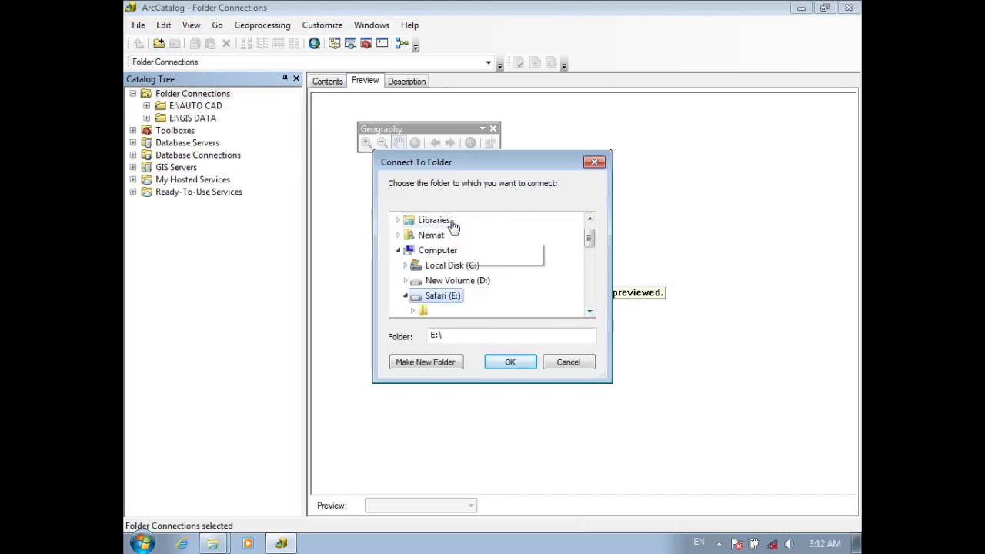
{"action": "left_click", "coordinate": [589, 312]}
{"action": "left_click", "coordinate": [590, 311]}
{"action": "left_click", "coordinate": [590, 312]}
{"action": "left_click", "coordinate": [589, 312]}
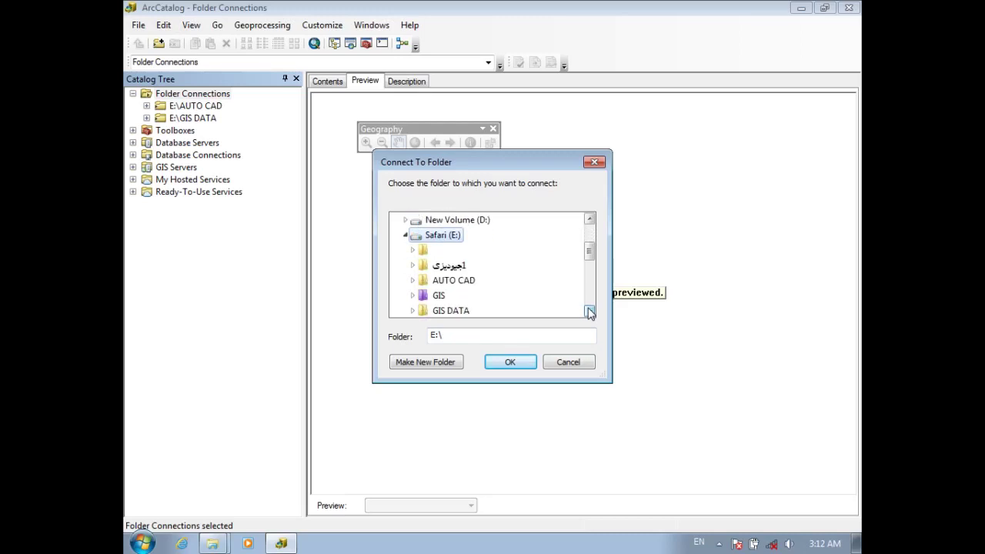
{"action": "left_click", "coordinate": [447, 311]}
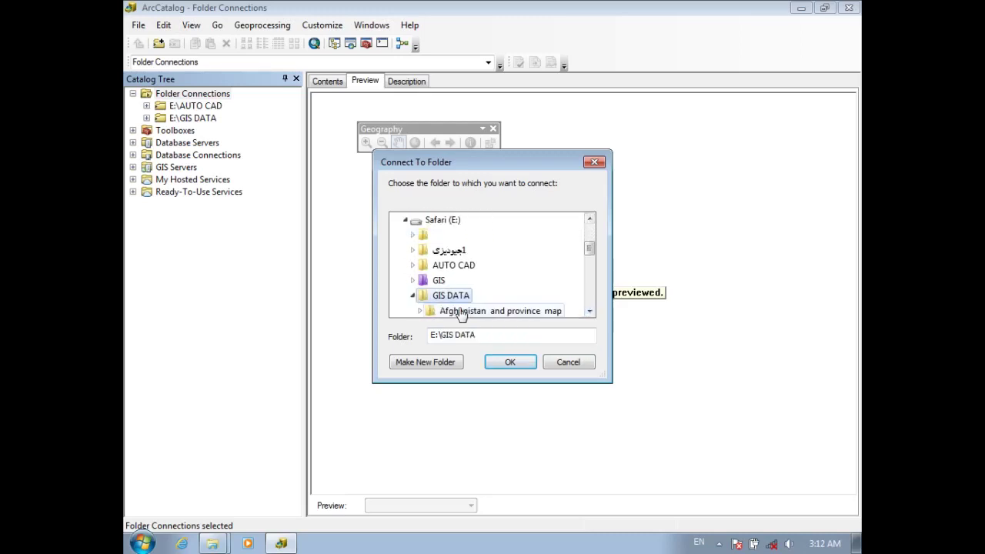
Step: Create a new folder named project inside GIS DATA while choosing the folder to connect
{"action": "left_click", "coordinate": [589, 311]}
{"action": "left_click", "coordinate": [589, 312]}
{"action": "left_click", "coordinate": [590, 312]}
{"action": "left_click", "coordinate": [590, 311]}
{"action": "left_click", "coordinate": [589, 312]}
{"action": "left_click", "coordinate": [590, 312]}
{"action": "left_click", "coordinate": [589, 312]}
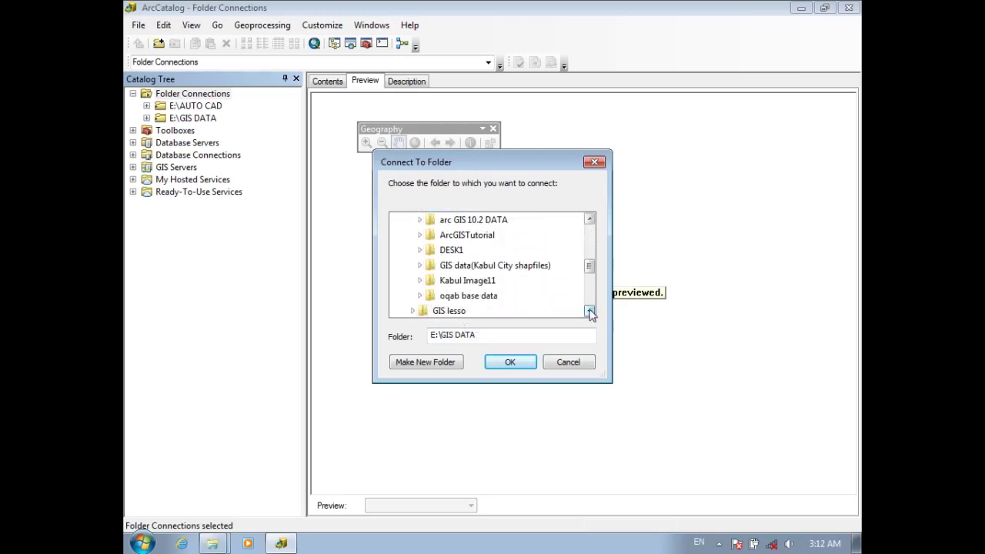
{"action": "left_click", "coordinate": [590, 220]}
{"action": "left_click", "coordinate": [590, 220]}
{"action": "left_click", "coordinate": [589, 220]}
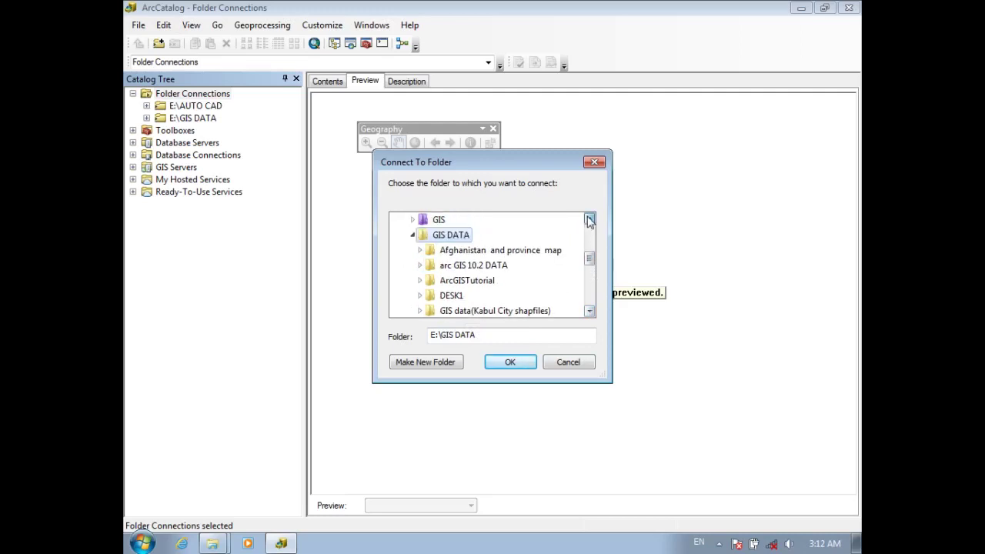
{"action": "left_click", "coordinate": [589, 220]}
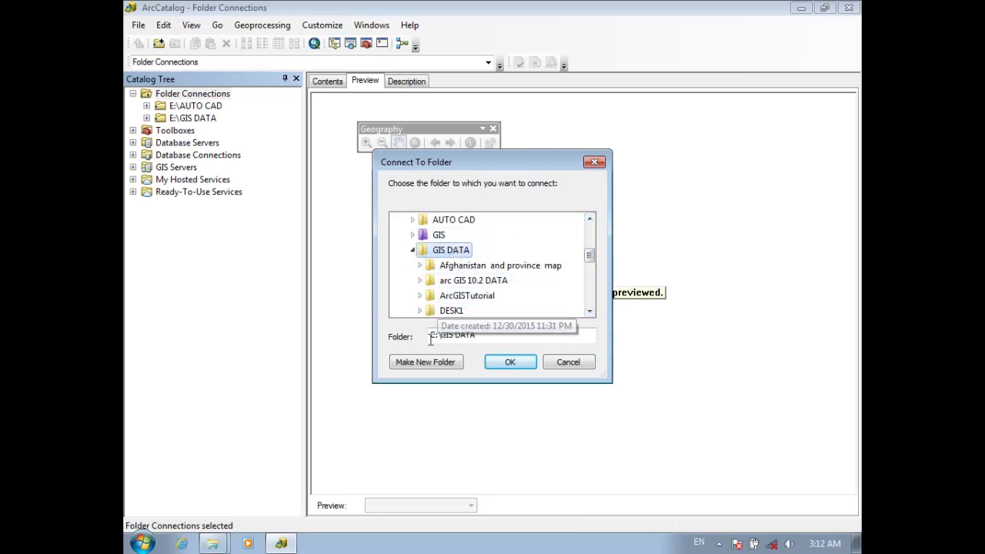
{"action": "left_click", "coordinate": [430, 363]}
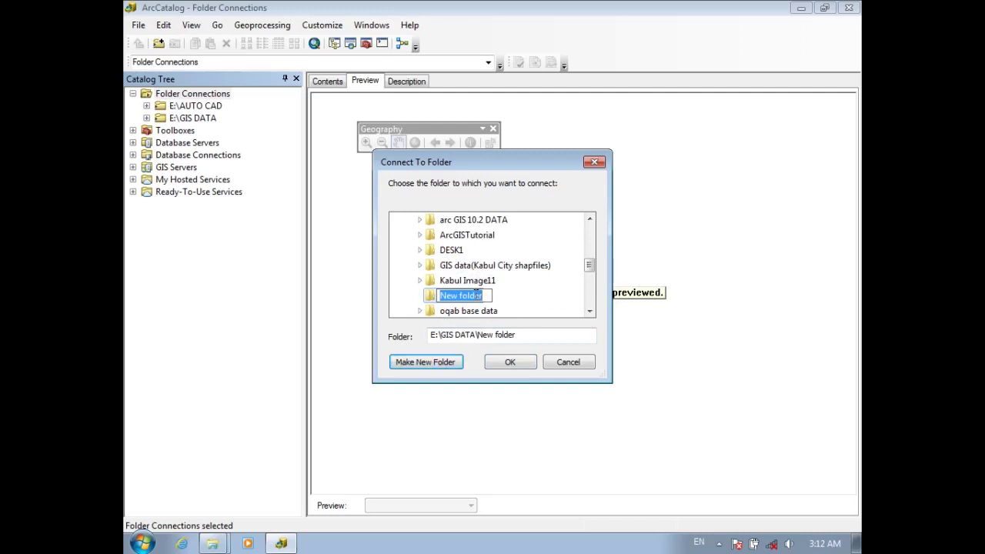
{"action": "type", "text": "pro"}
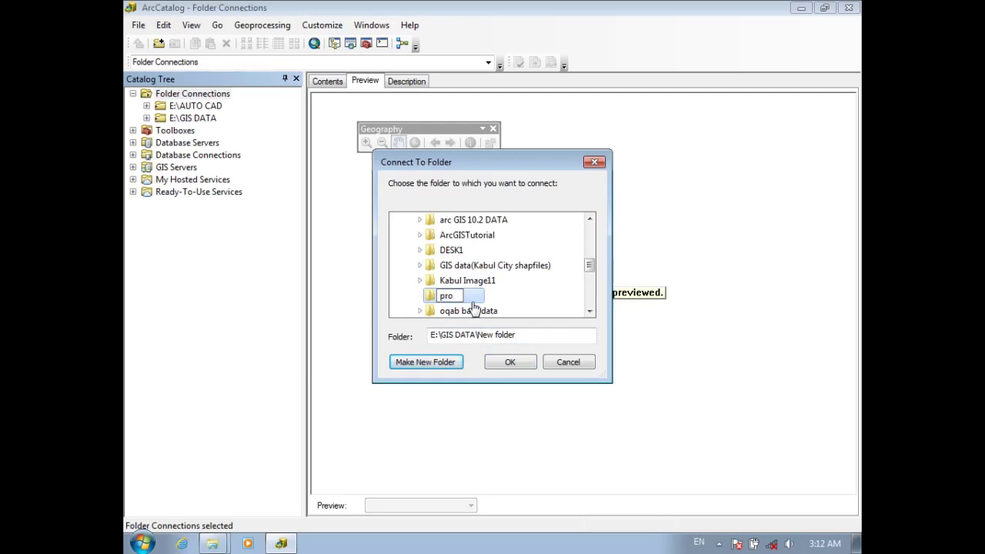
{"action": "type", "text": "ject"}
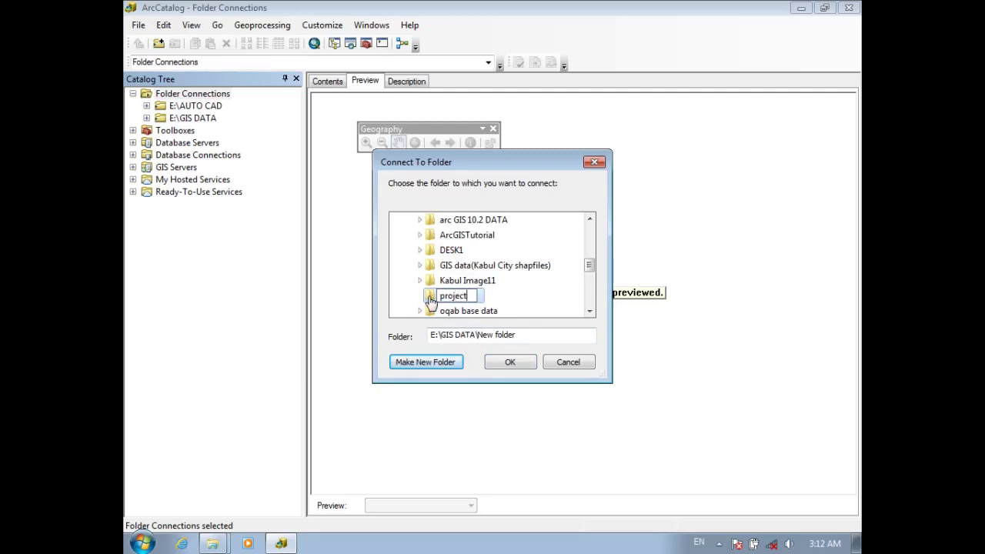
{"action": "key", "text": "Return"}
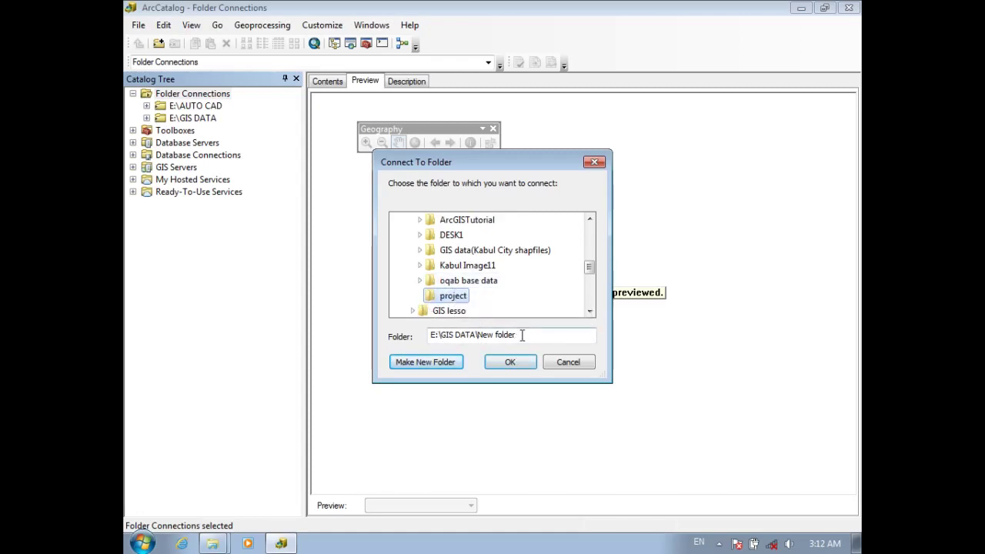
Step: Try to connect to the path E:\GIS DATA\New folder
{"action": "left_click_drag", "start_coordinate": [515, 335], "coordinate": [429, 337]}
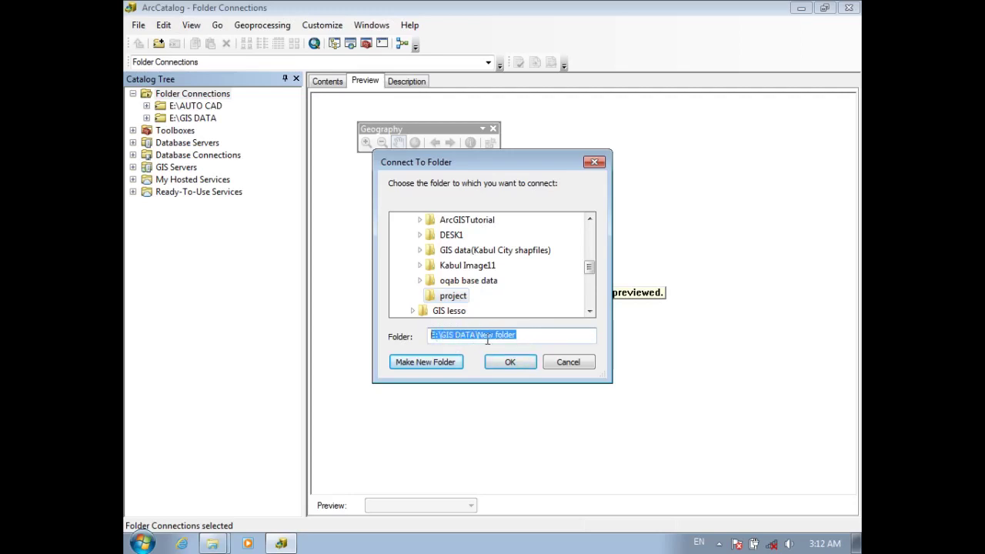
{"action": "left_click", "coordinate": [517, 361]}
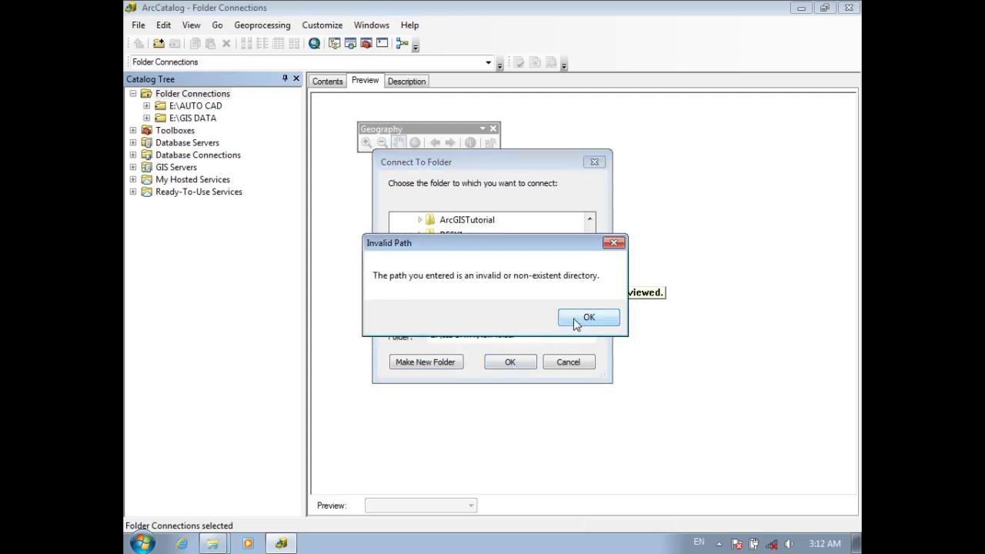
{"action": "left_click", "coordinate": [579, 320]}
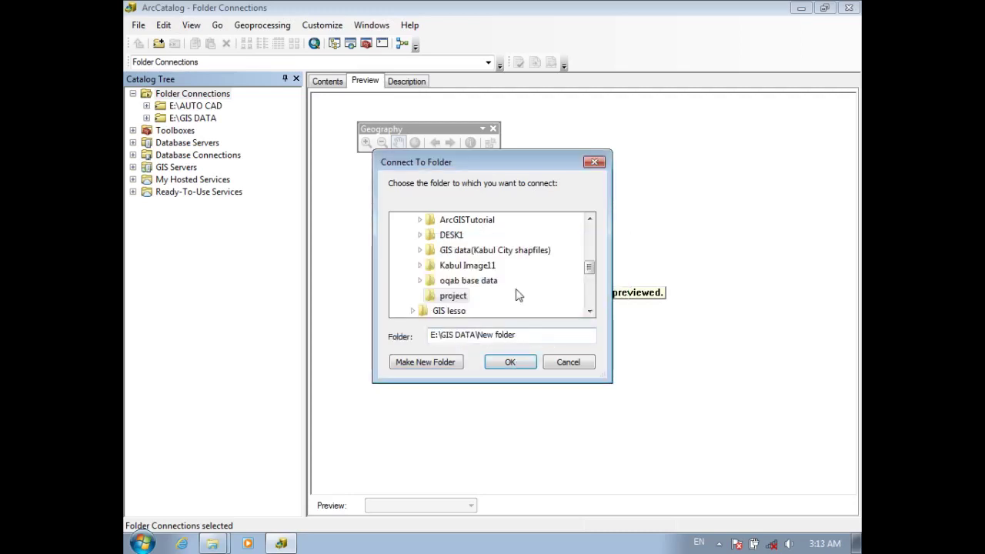
Step: Choose the parent GIS DATA folder on drive E: as the connection target and confirm it
{"action": "scroll", "coordinate": [589, 261], "scroll_direction": "up", "scroll_amount": 1}
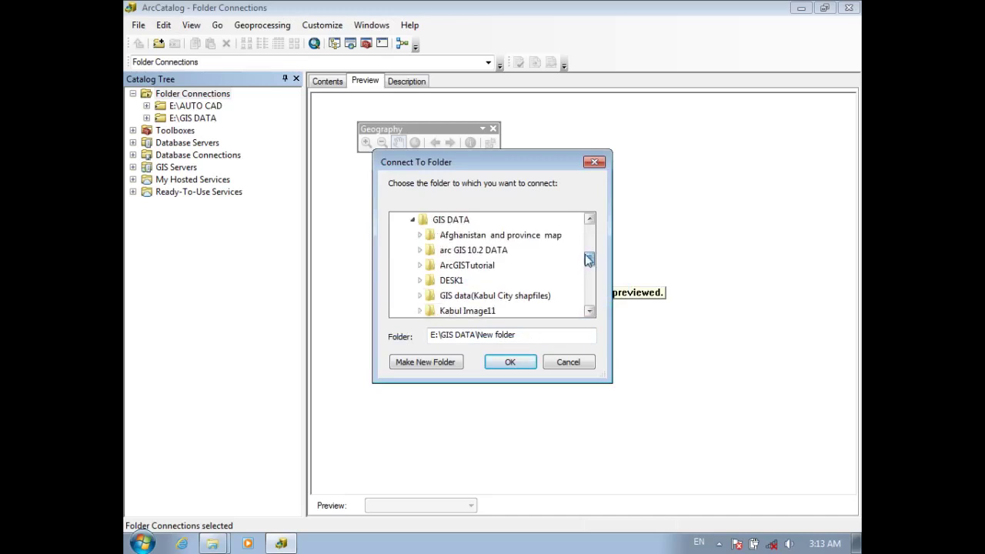
{"action": "left_click", "coordinate": [452, 220]}
{"action": "left_click", "coordinate": [510, 362]}
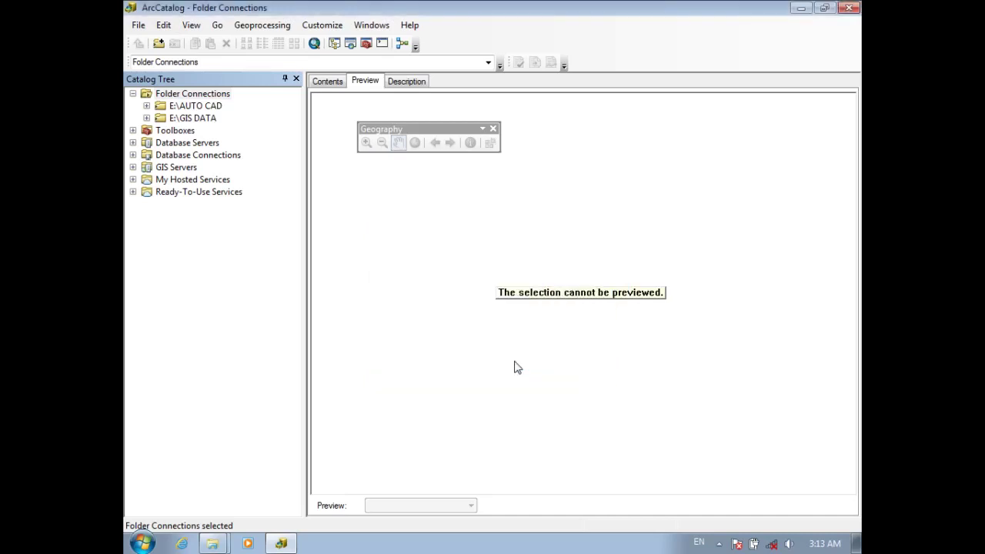
Step: Expand and select the E:\GIS DATA connection in the catalog tree, and move the Geography toolbar aside
{"action": "left_click", "coordinate": [146, 118]}
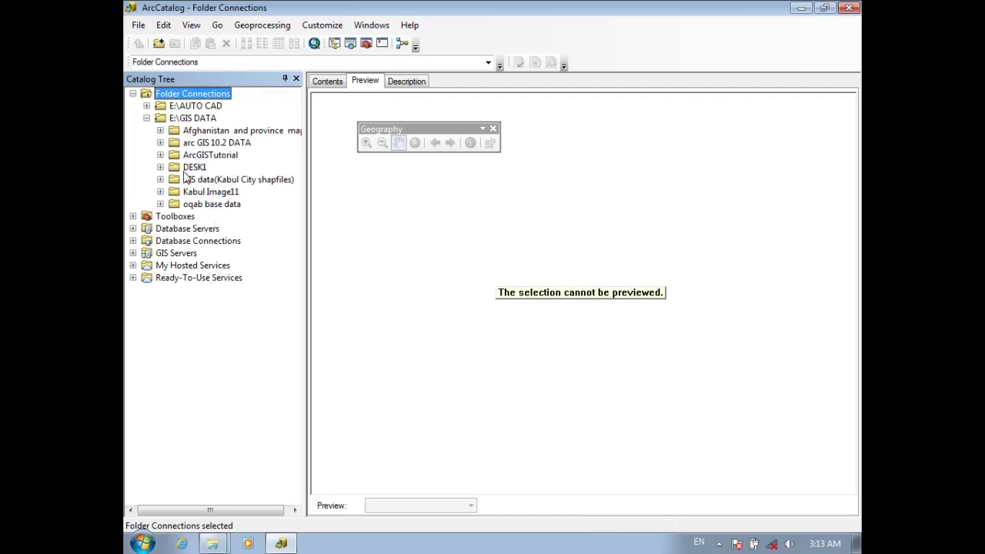
{"action": "left_click", "coordinate": [180, 121]}
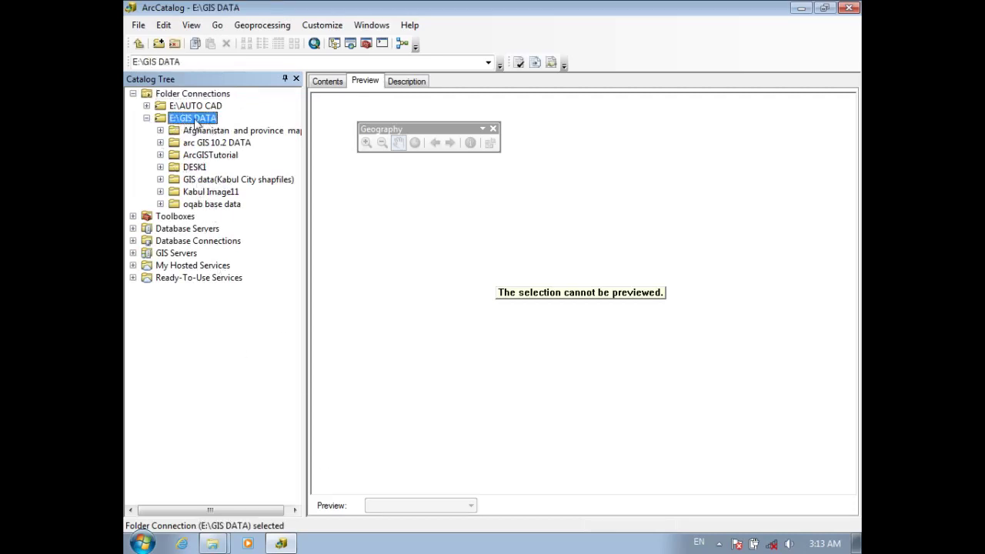
{"action": "left_click_drag", "start_coordinate": [413, 129], "coordinate": [548, 124]}
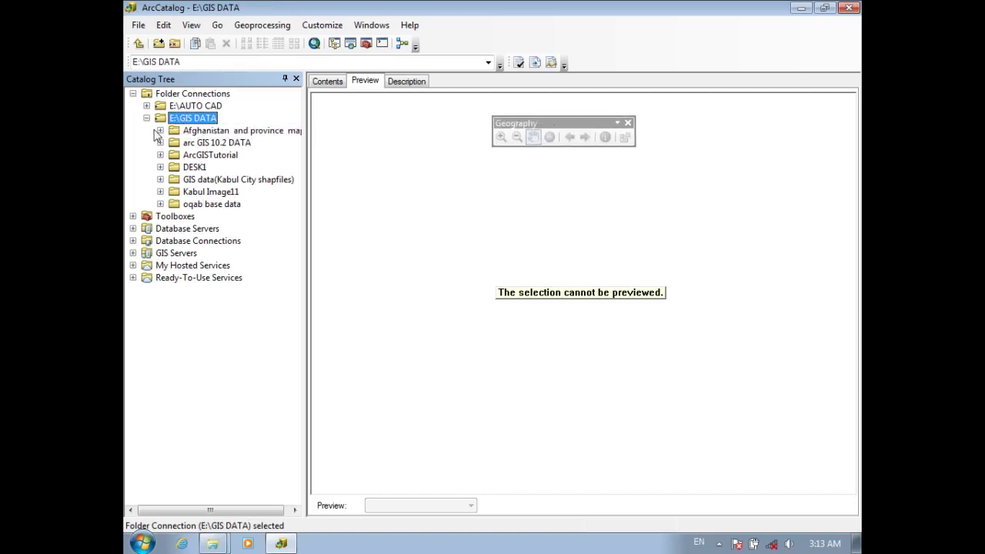
Step: Show the contents list of the E:\GIS DATA folder and check the commands available for it
{"action": "right_click", "coordinate": [204, 120]}
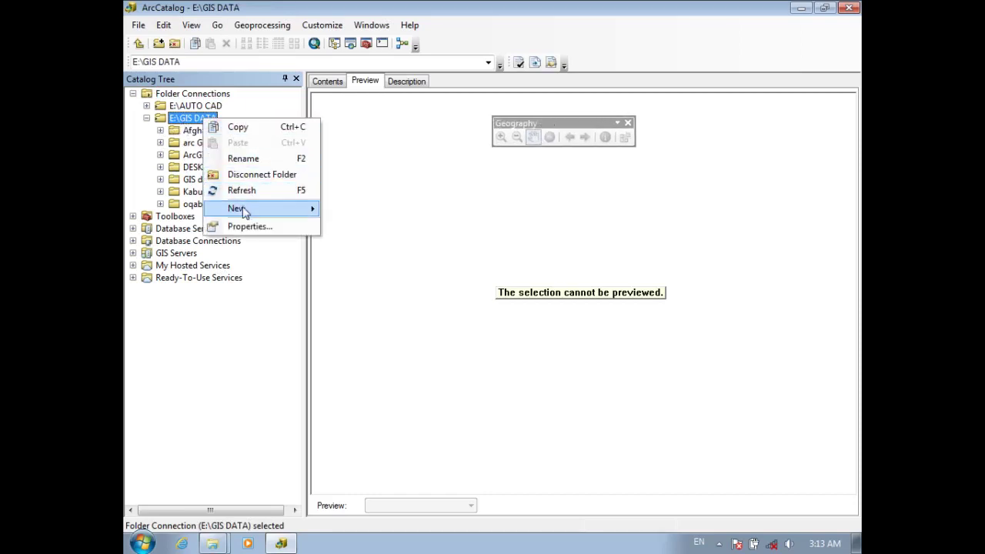
{"action": "mouse_move", "coordinate": [244, 212]}
{"action": "left_click", "coordinate": [387, 147]}
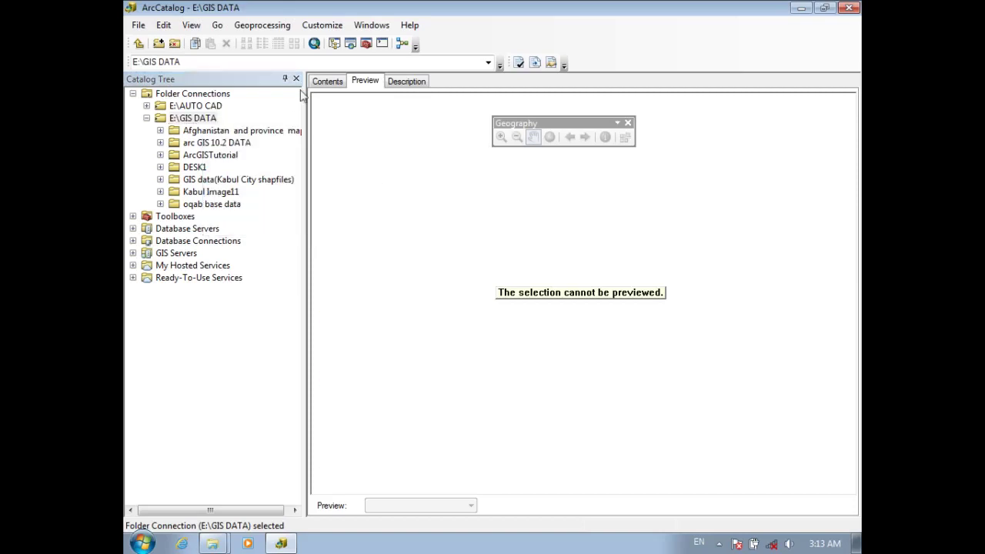
{"action": "left_click", "coordinate": [328, 82]}
{"action": "right_click", "coordinate": [371, 260]}
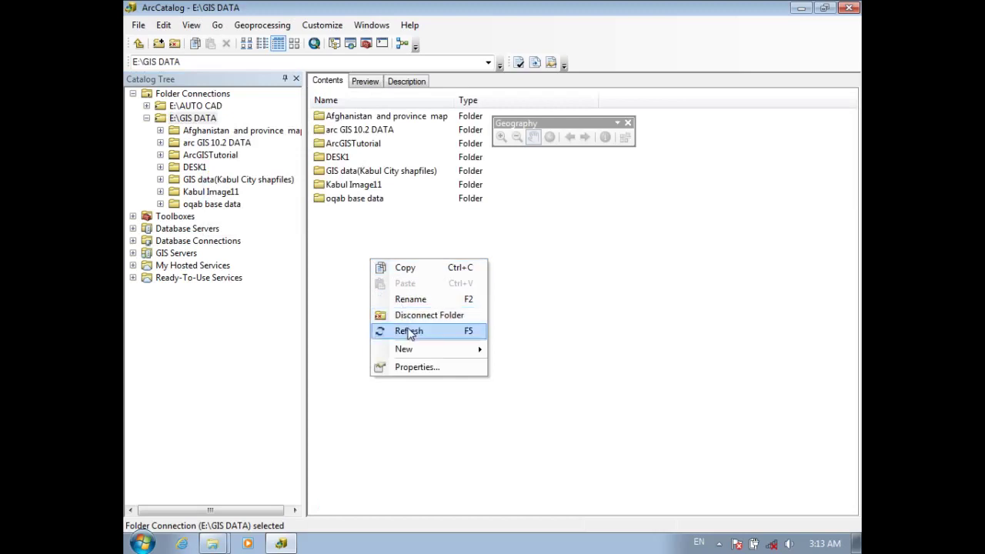
{"action": "right_click", "coordinate": [522, 232]}
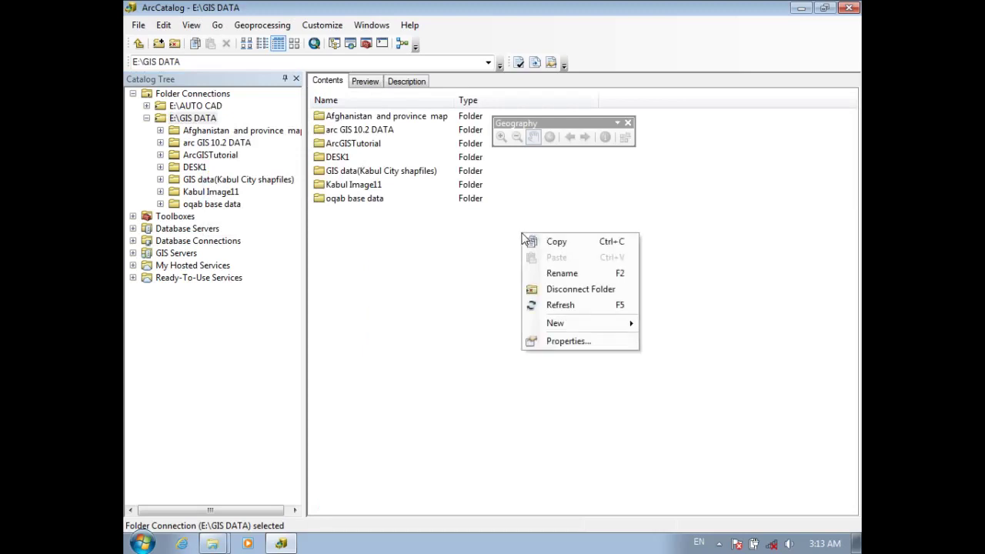
{"action": "left_click", "coordinate": [439, 255]}
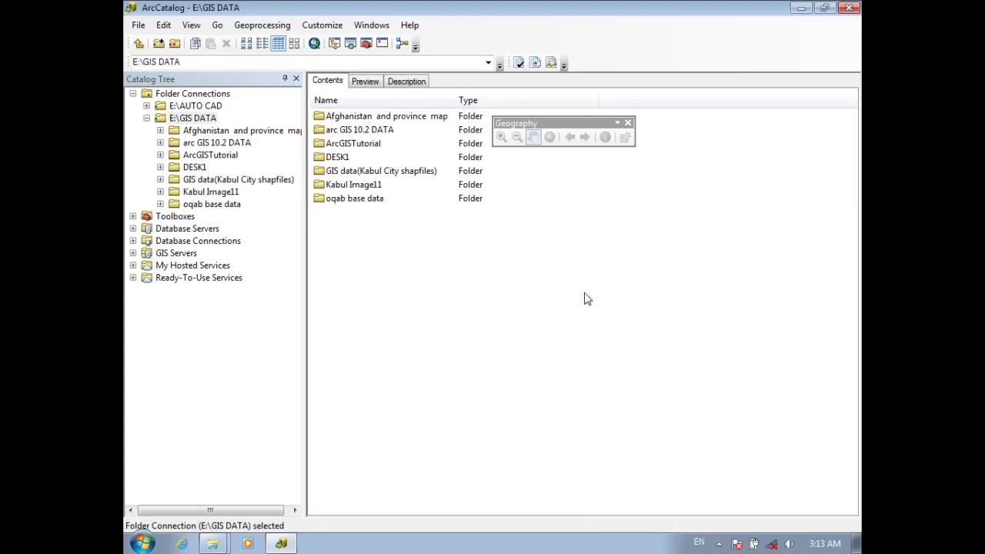
Step: Create a new folder in E:\GIS DATA and try to name it project
{"action": "right_click", "coordinate": [198, 119]}
{"action": "mouse_move", "coordinate": [241, 209]}
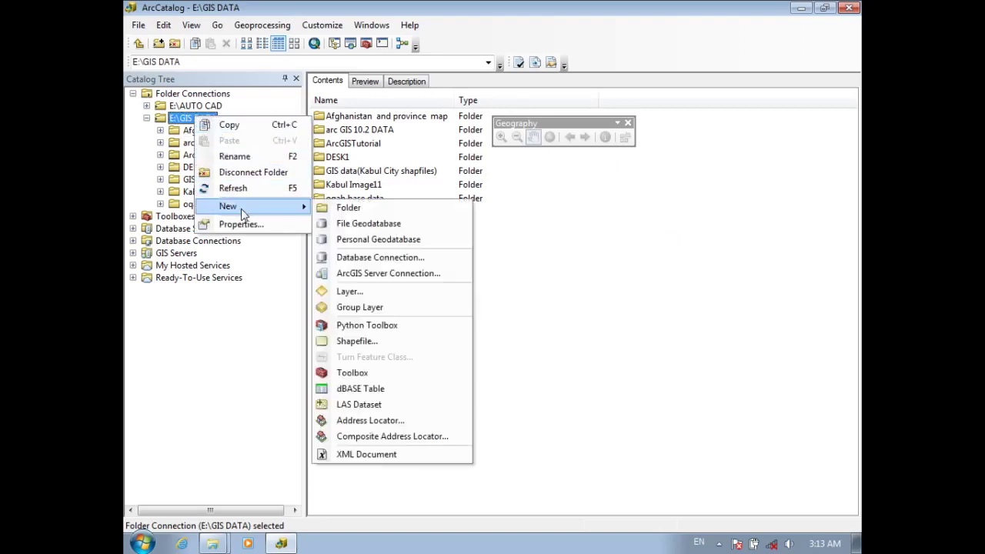
{"action": "left_click", "coordinate": [346, 208]}
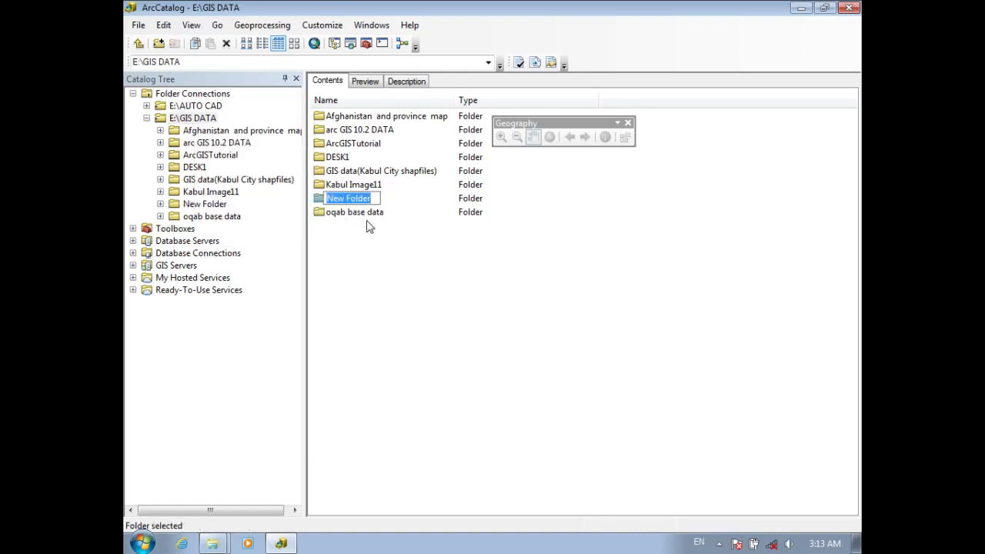
{"action": "type", "text": "pro"}
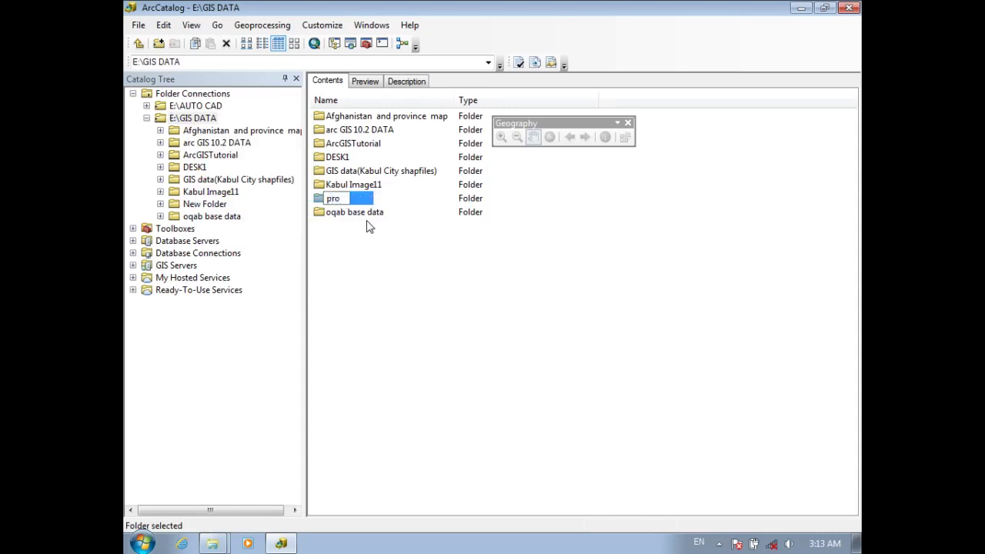
{"action": "type", "text": "ject"}
{"action": "key", "text": "Return"}
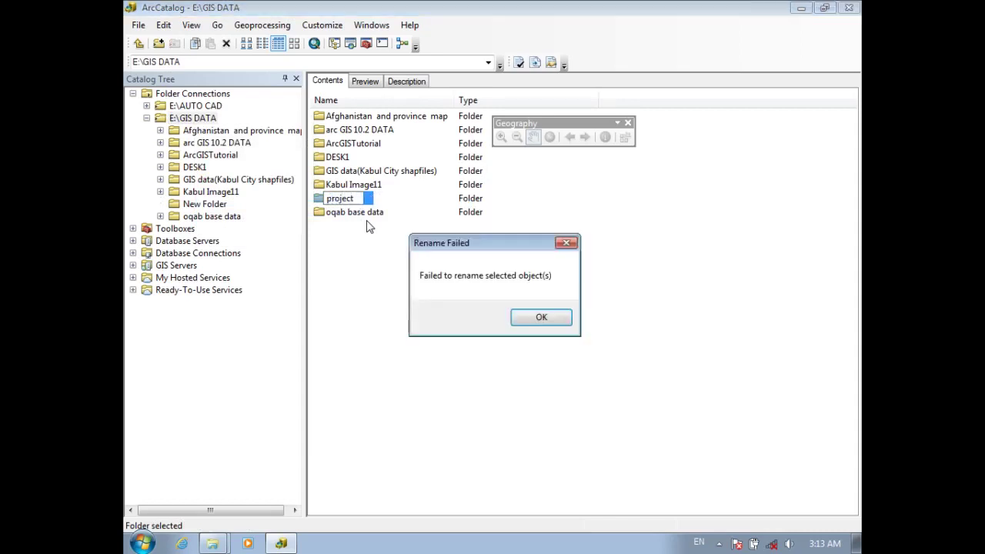
{"action": "left_click", "coordinate": [541, 317]}
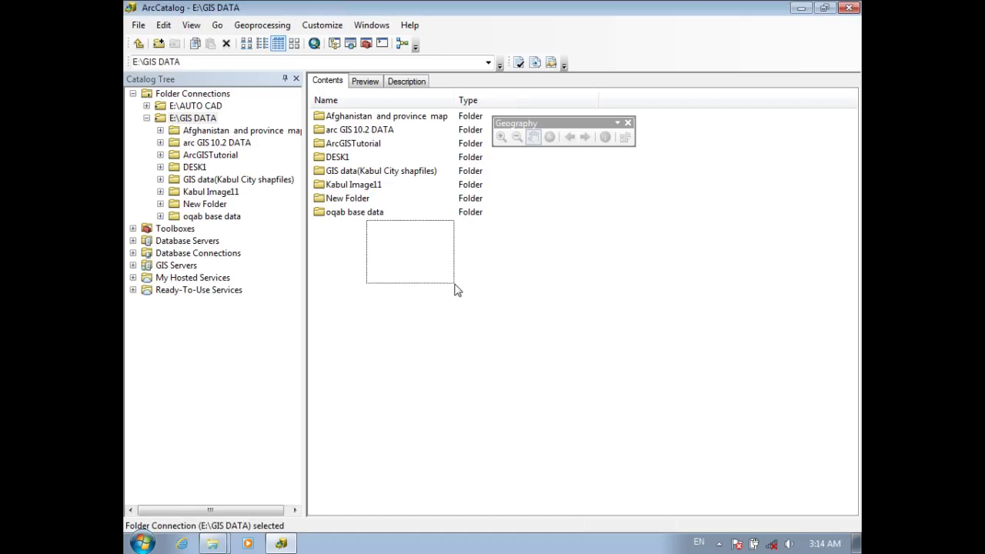
Step: Rename the new folder in E:\GIS DATA as aa
{"action": "left_click", "coordinate": [352, 200]}
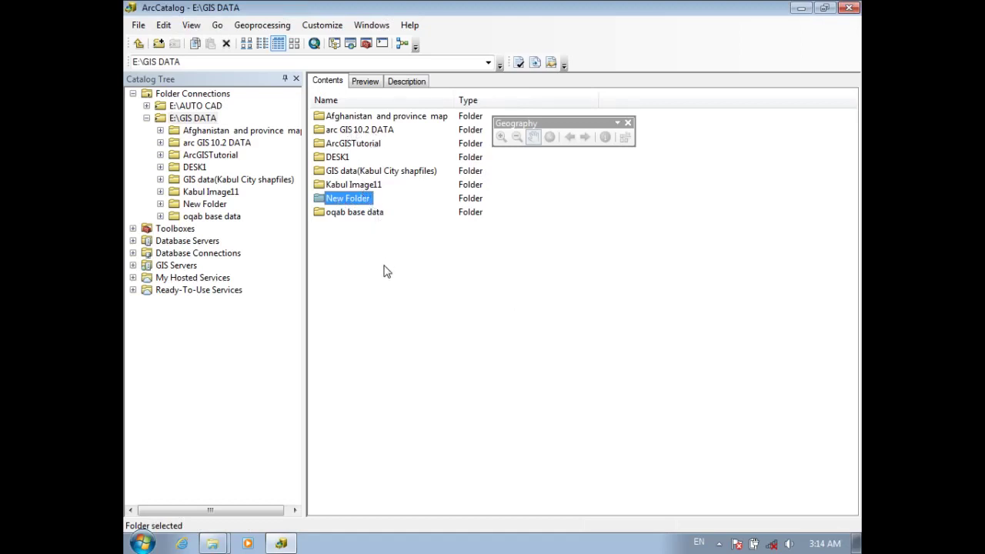
{"action": "right_click", "coordinate": [356, 204]}
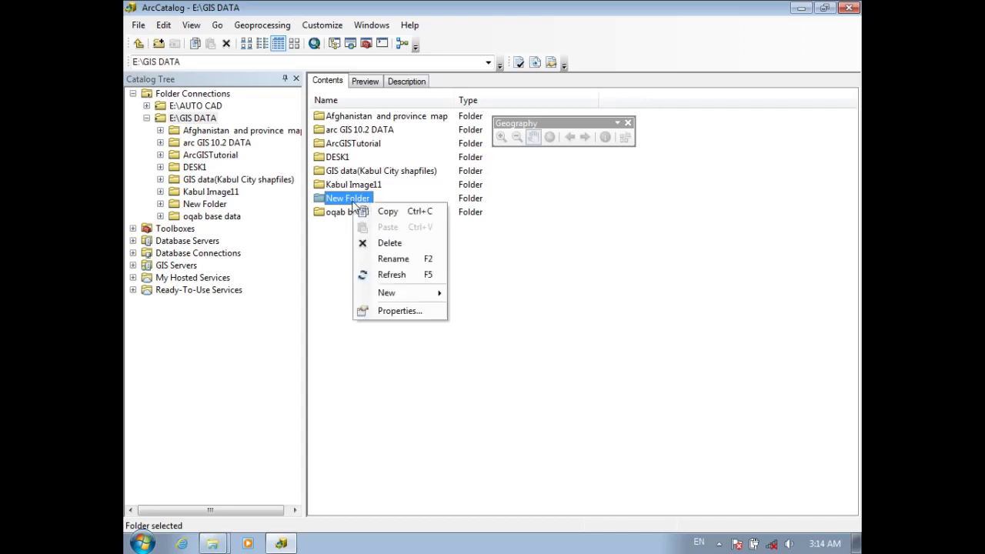
{"action": "left_click", "coordinate": [390, 262]}
{"action": "type", "text": "aa"}
{"action": "key", "text": "Return"}
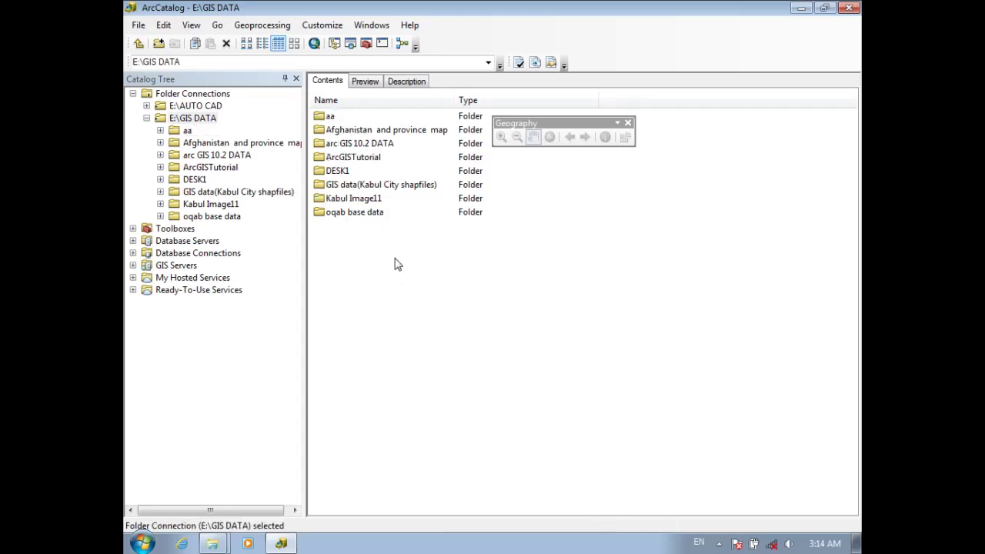
Step: Select the aa folder in the catalog tree and examine its contents, preview and description
{"action": "left_click", "coordinate": [329, 116]}
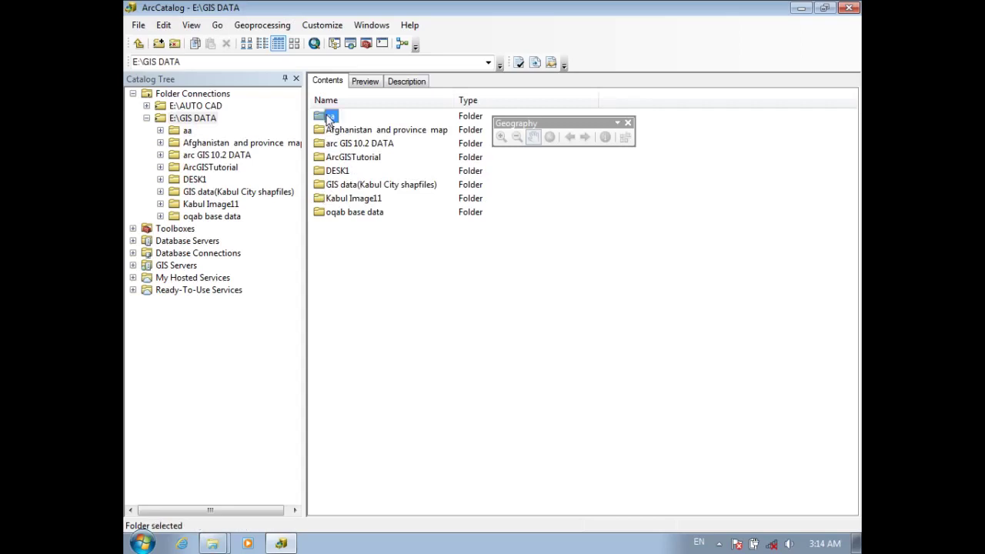
{"action": "left_click", "coordinate": [176, 133]}
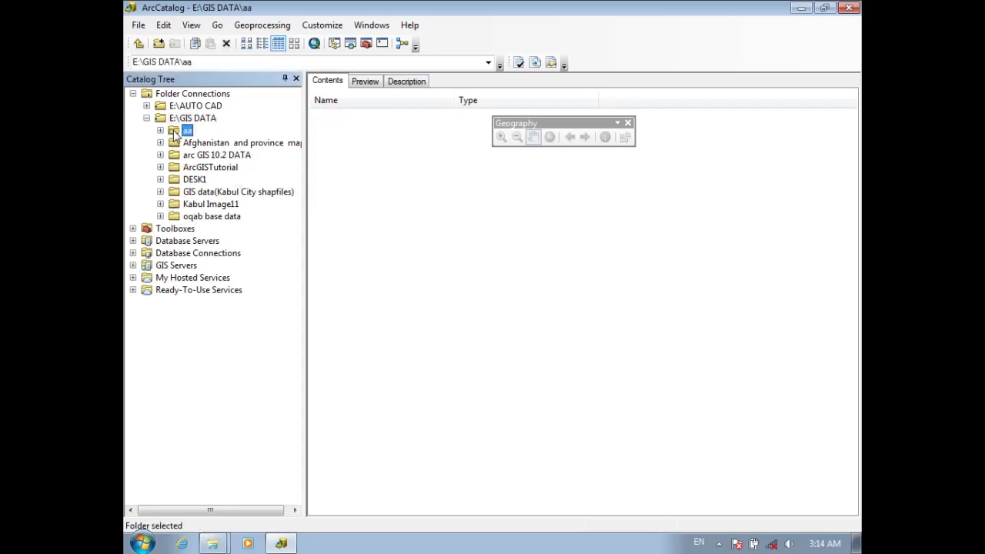
{"action": "left_click", "coordinate": [363, 86]}
{"action": "left_click", "coordinate": [406, 82]}
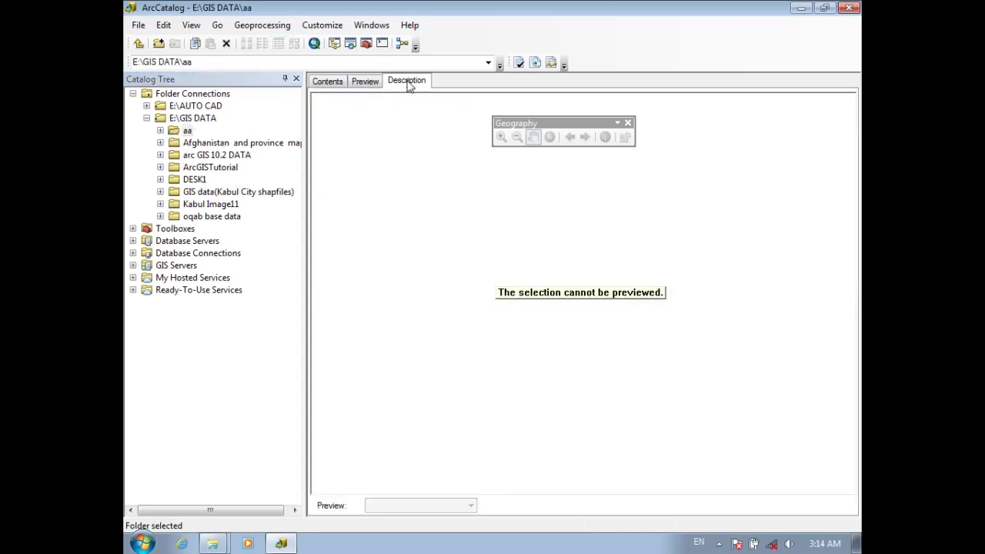
{"action": "left_click", "coordinate": [334, 85]}
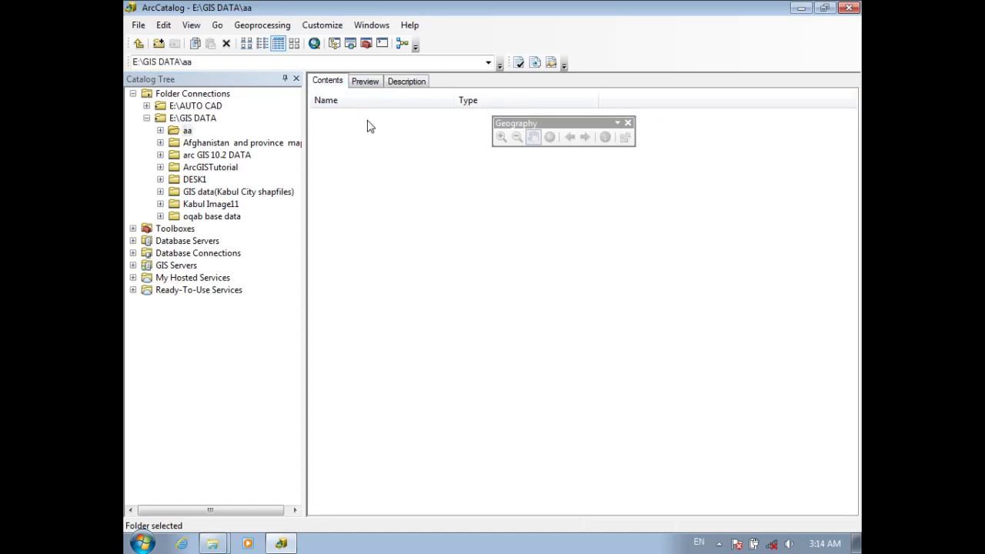
{"action": "left_click", "coordinate": [407, 82]}
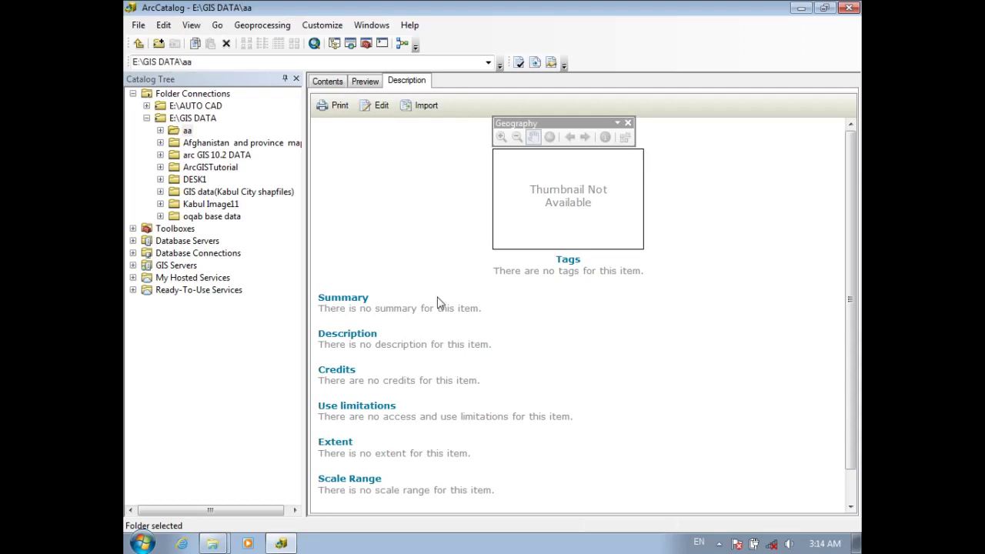
{"action": "left_click", "coordinate": [329, 82]}
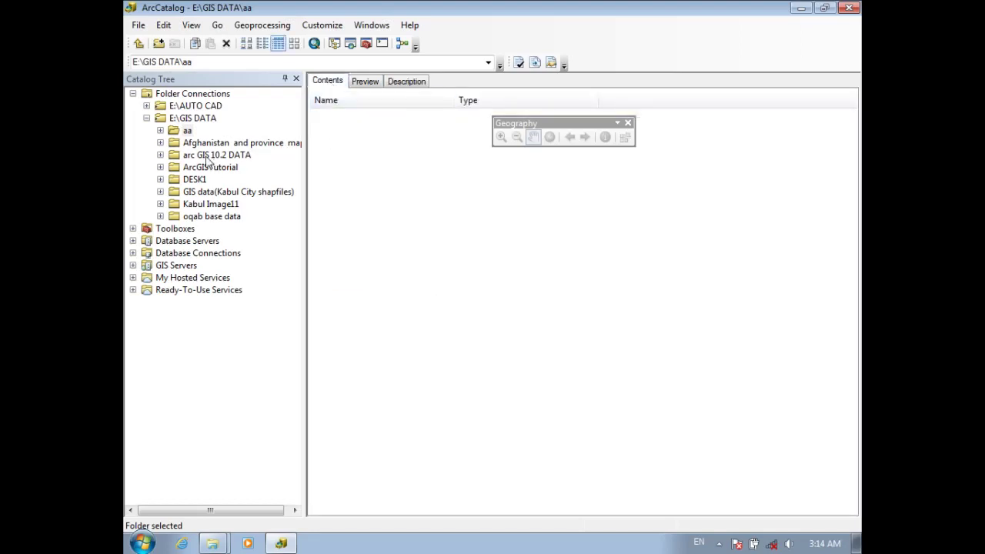
Step: Examine which kinds of new items can be created in the aa folder
{"action": "right_click", "coordinate": [188, 130]}
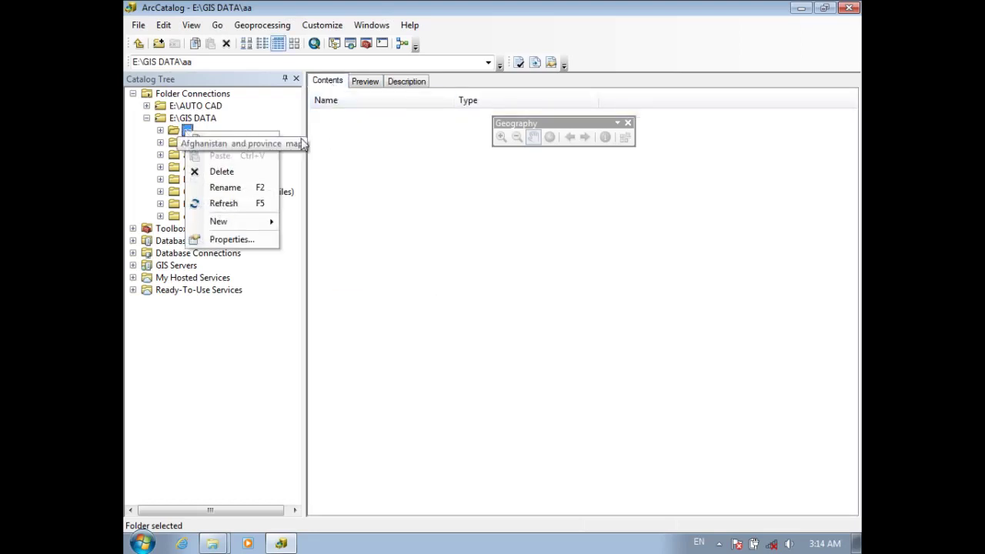
{"action": "left_click", "coordinate": [378, 160]}
{"action": "right_click", "coordinate": [378, 159]}
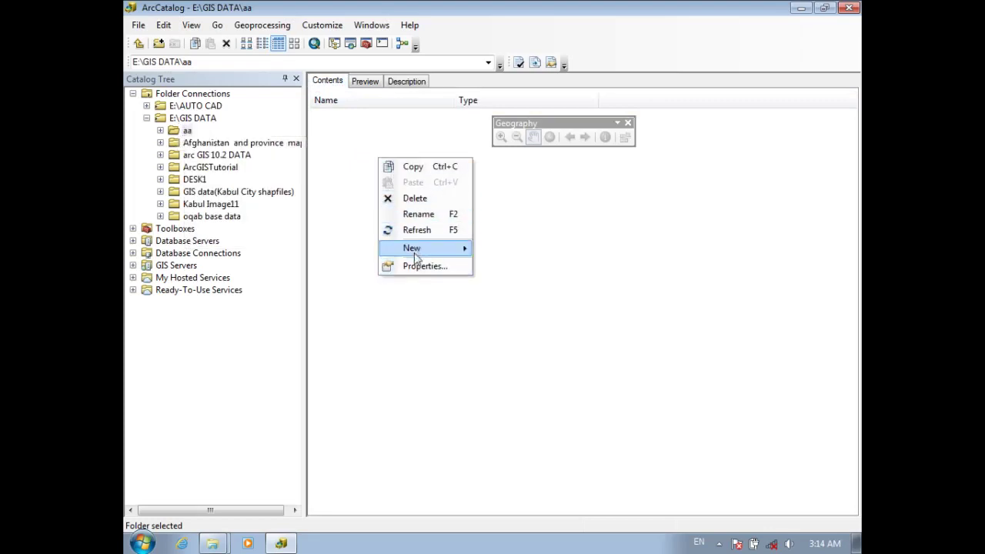
{"action": "mouse_move", "coordinate": [416, 256]}
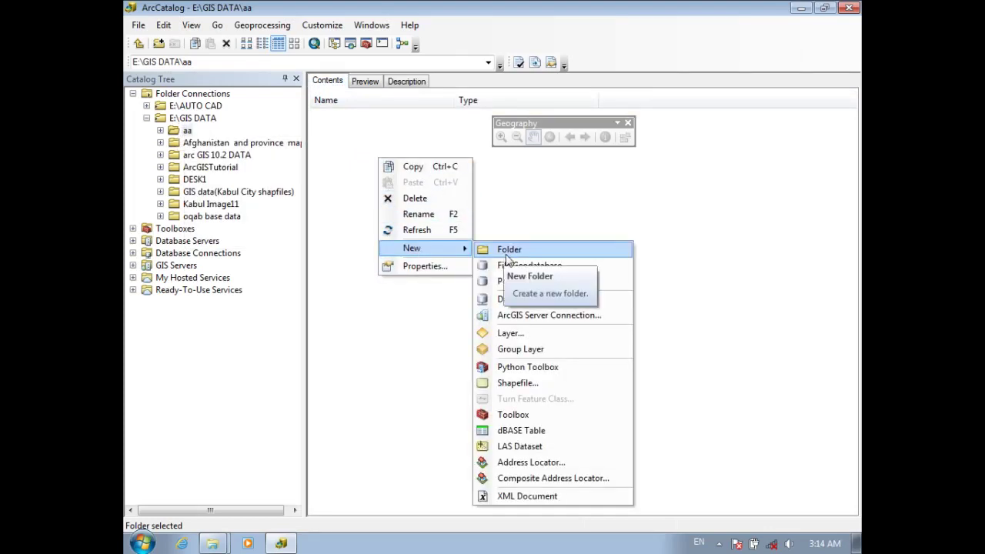
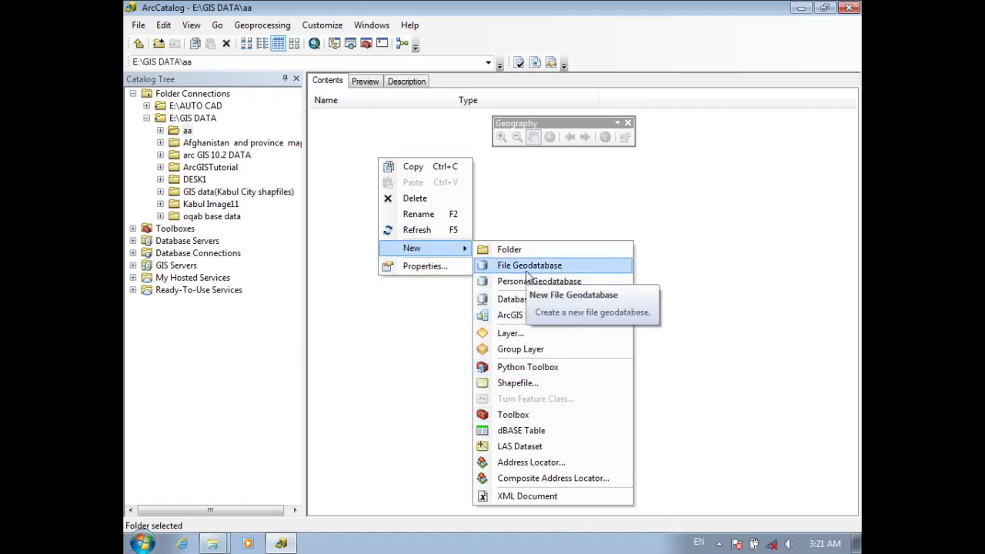
{"action": "left_click", "coordinate": [343, 162]}
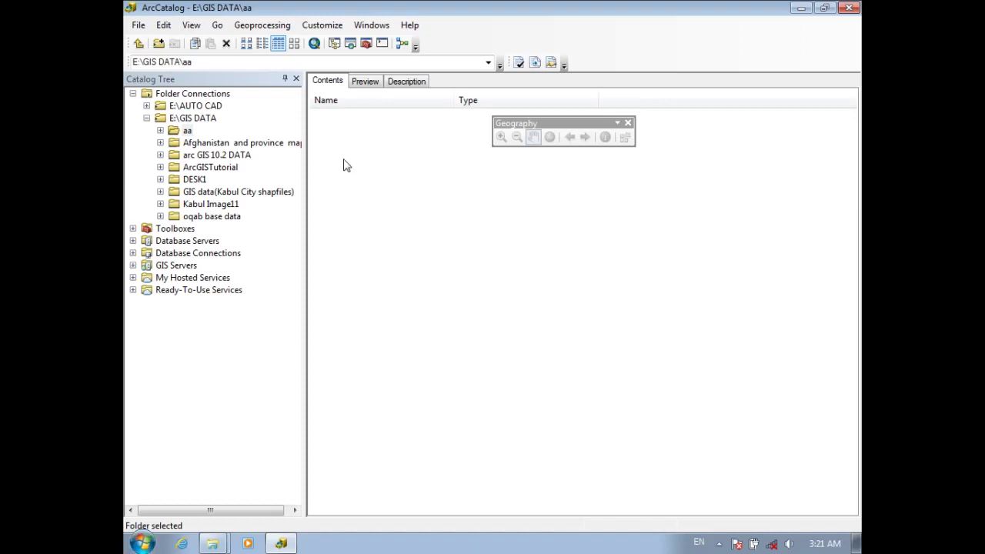
Step: Create a file geodatabase named pro in the aa folder and move the Geography toolbar clear of the contents list
{"action": "right_click", "coordinate": [187, 134]}
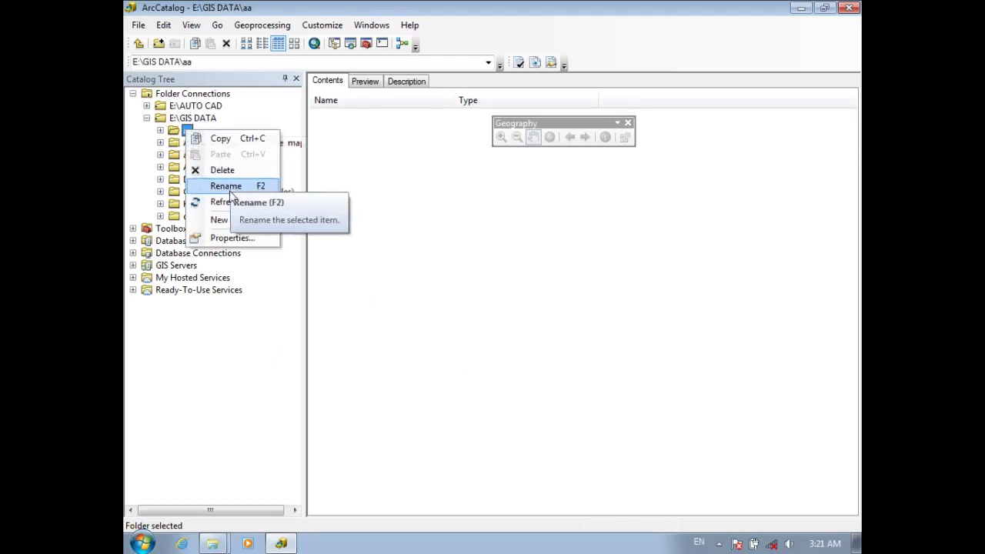
{"action": "mouse_move", "coordinate": [221, 220]}
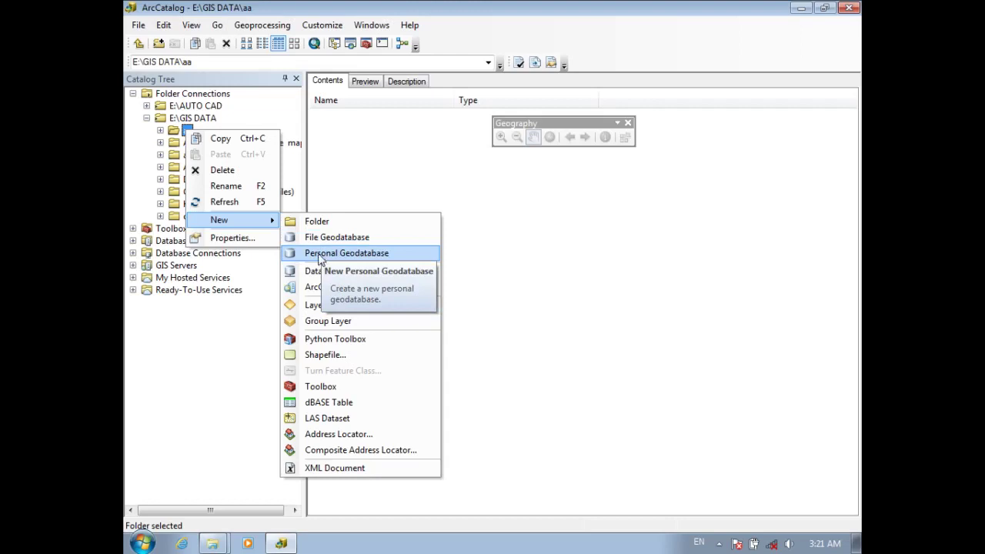
{"action": "left_click", "coordinate": [324, 238]}
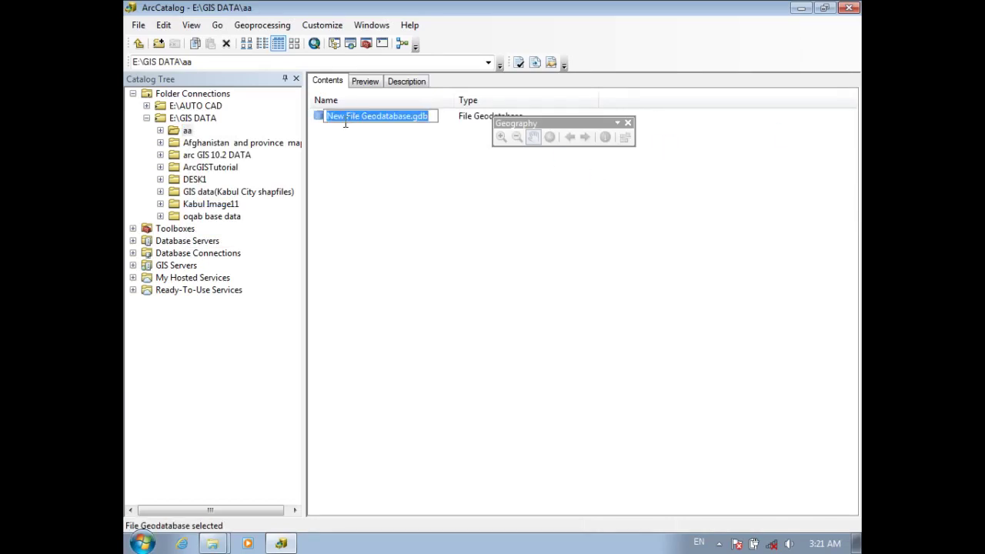
{"action": "type", "text": "pro"}
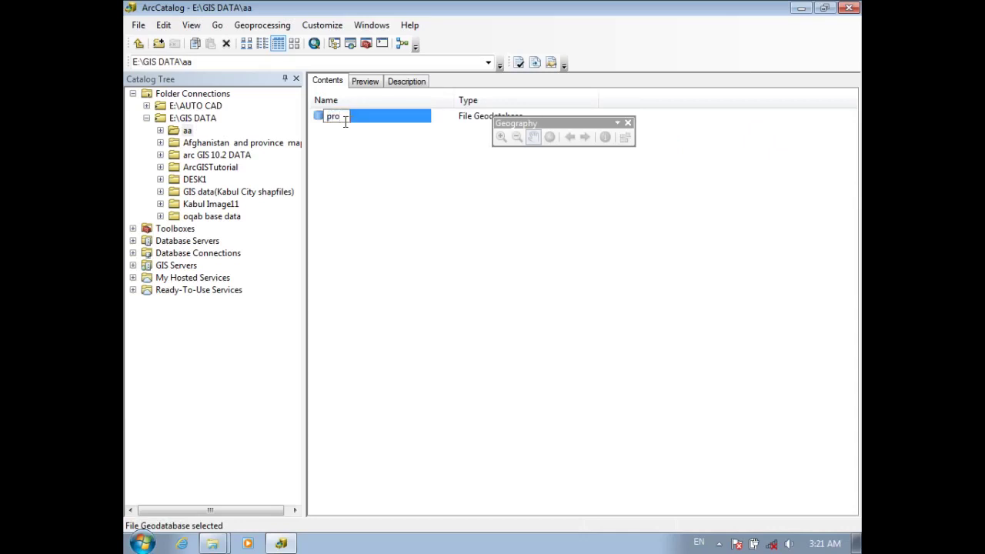
{"action": "left_click", "coordinate": [367, 164]}
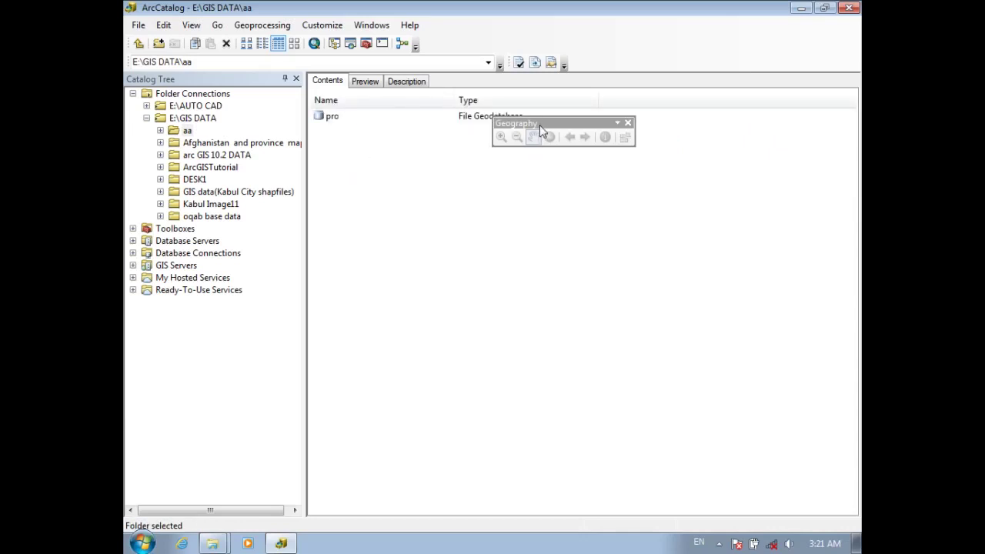
{"action": "left_click_drag", "start_coordinate": [540, 125], "coordinate": [746, 150]}
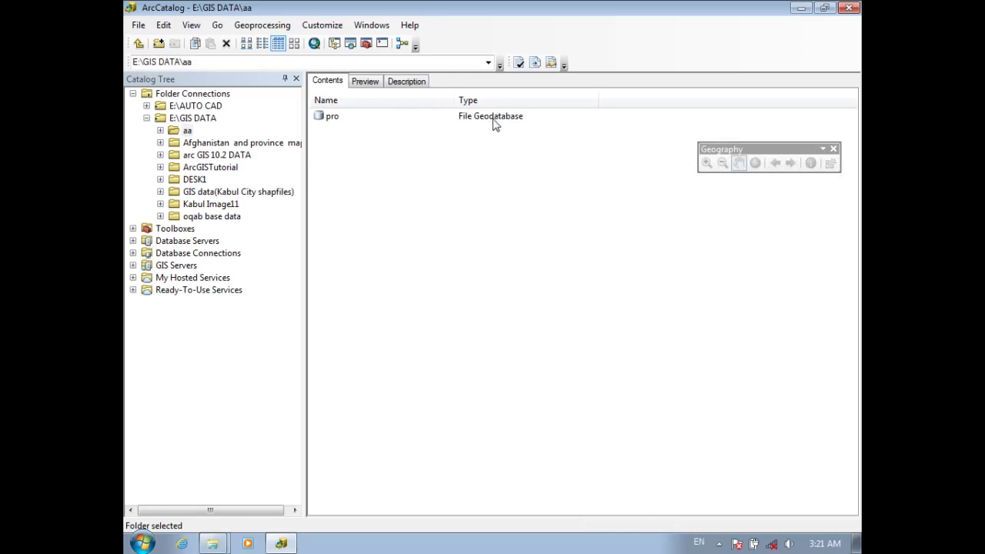
Step: Start a new feature dataset named kabul inside the pro geodatabase and proceed to its coordinate system settings
{"action": "double_click", "coordinate": [322, 119]}
{"action": "right_click", "coordinate": [374, 143]}
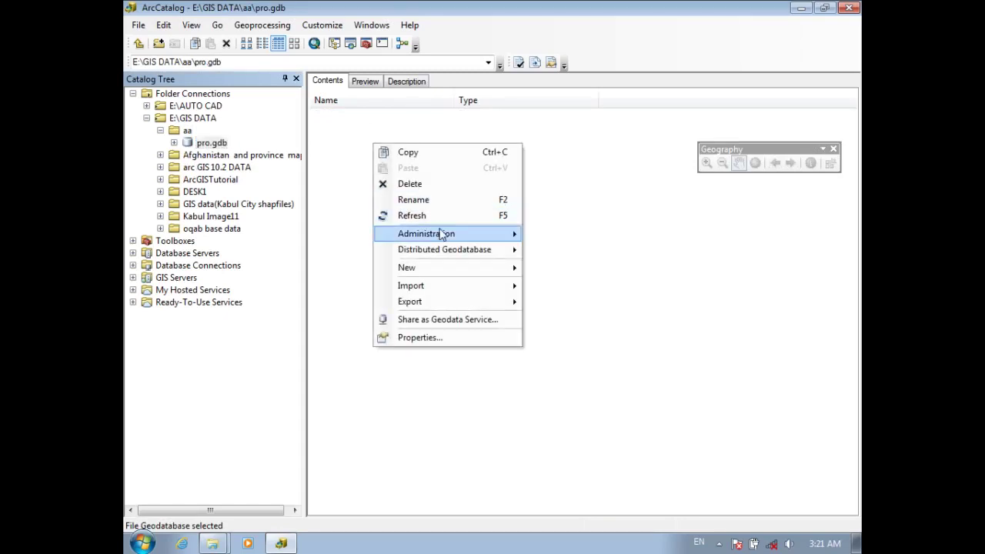
{"action": "mouse_move", "coordinate": [434, 271]}
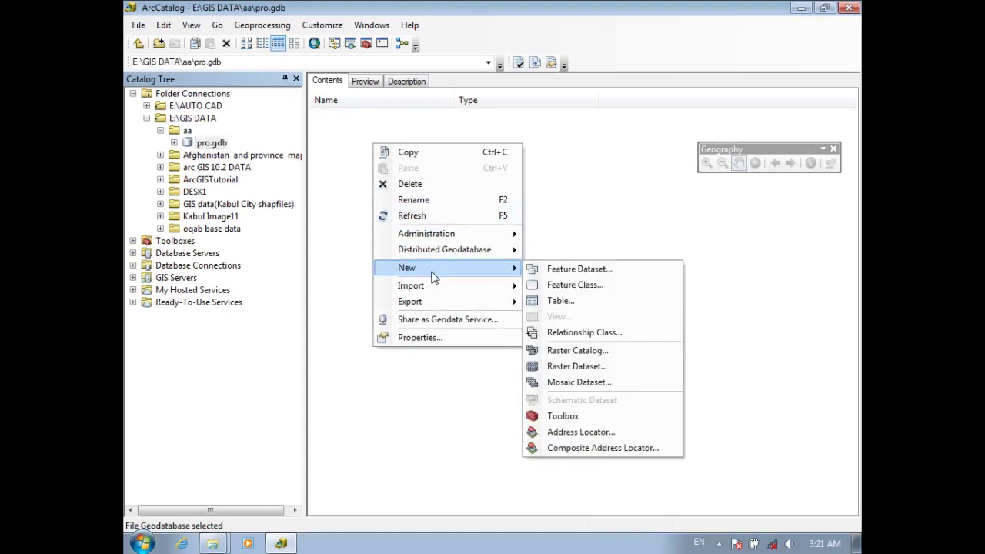
{"action": "left_click", "coordinate": [566, 271]}
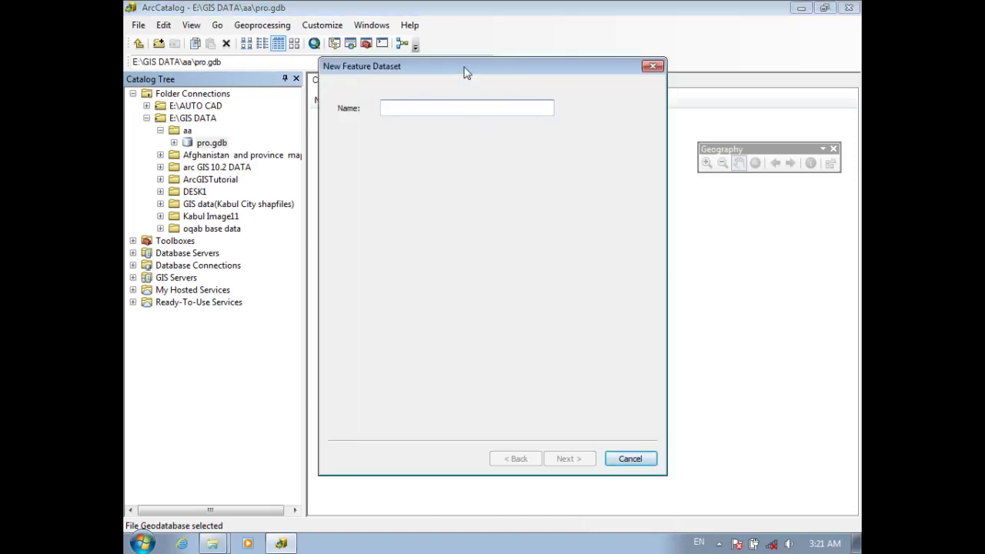
{"action": "left_click_drag", "start_coordinate": [464, 72], "coordinate": [466, 85]}
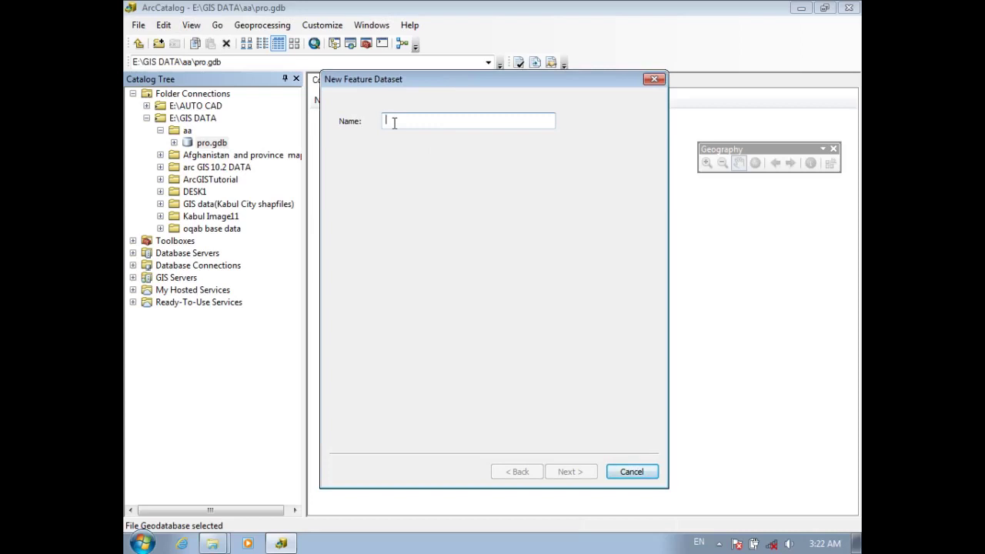
{"action": "type", "text": "kabu"}
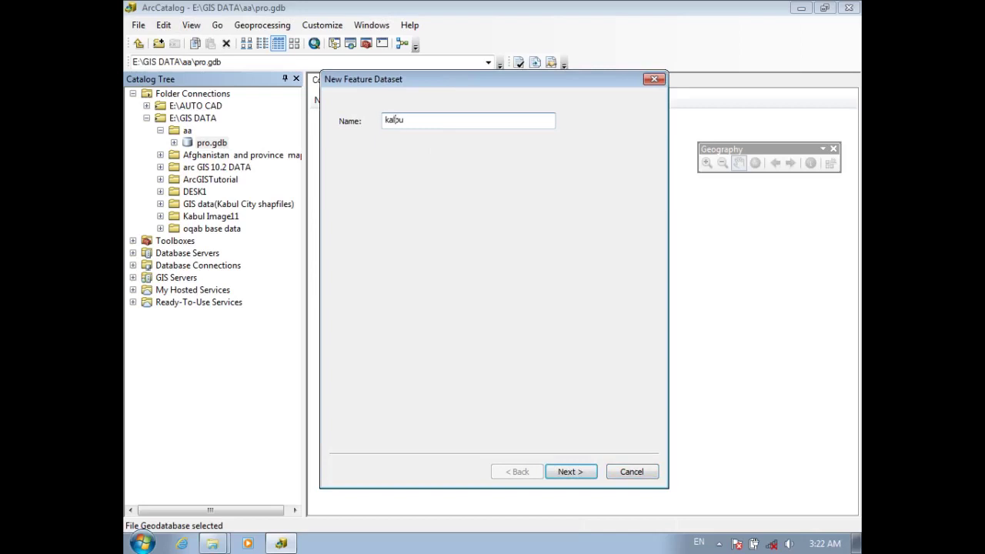
{"action": "type", "text": "l"}
{"action": "left_click_drag", "start_coordinate": [415, 122], "coordinate": [381, 131]}
{"action": "type", "text": "kabul"}
{"action": "left_click", "coordinate": [570, 472]}
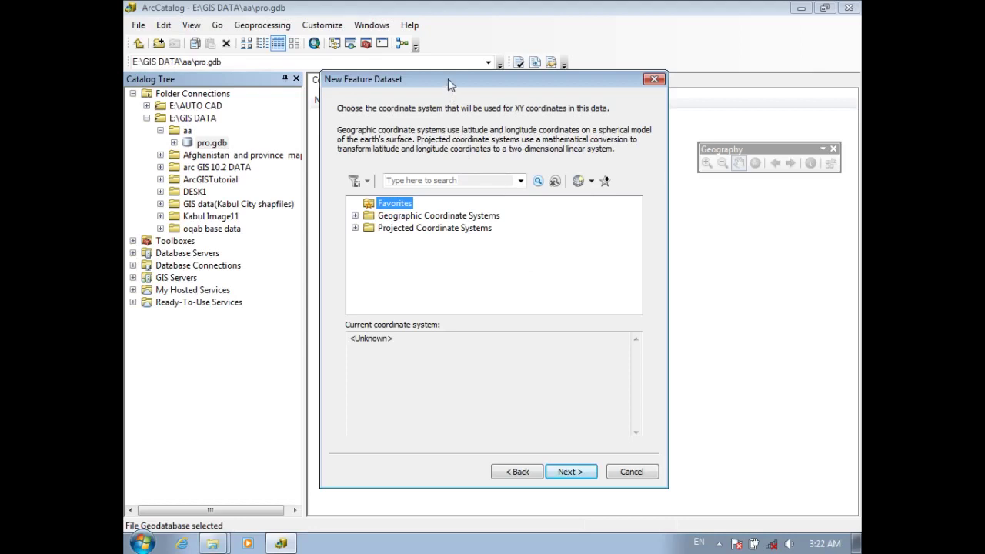
Step: Select WGS 1984 from the World geographic coordinate systems as the new dataset's XY coordinate system
{"action": "left_click_drag", "start_coordinate": [448, 79], "coordinate": [448, 84]}
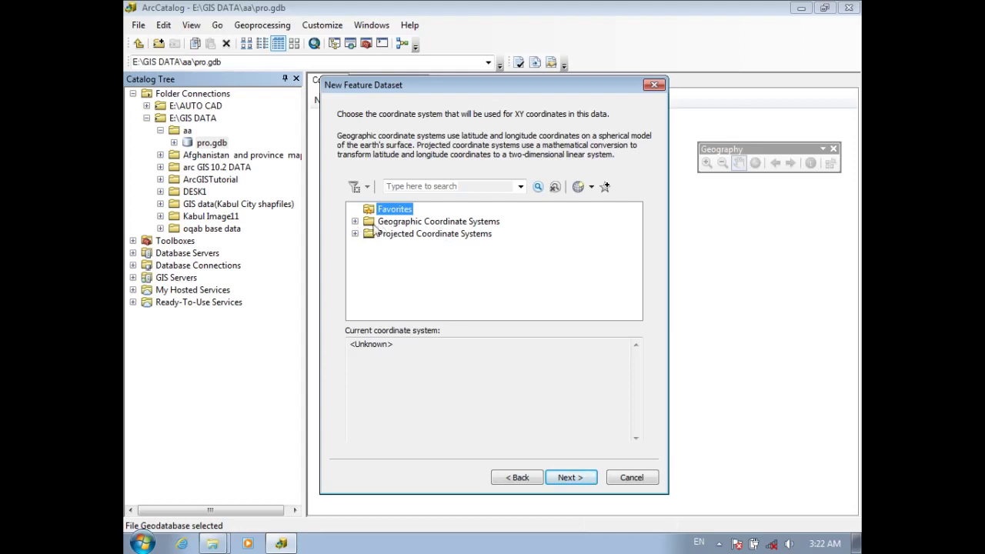
{"action": "left_click", "coordinate": [355, 222]}
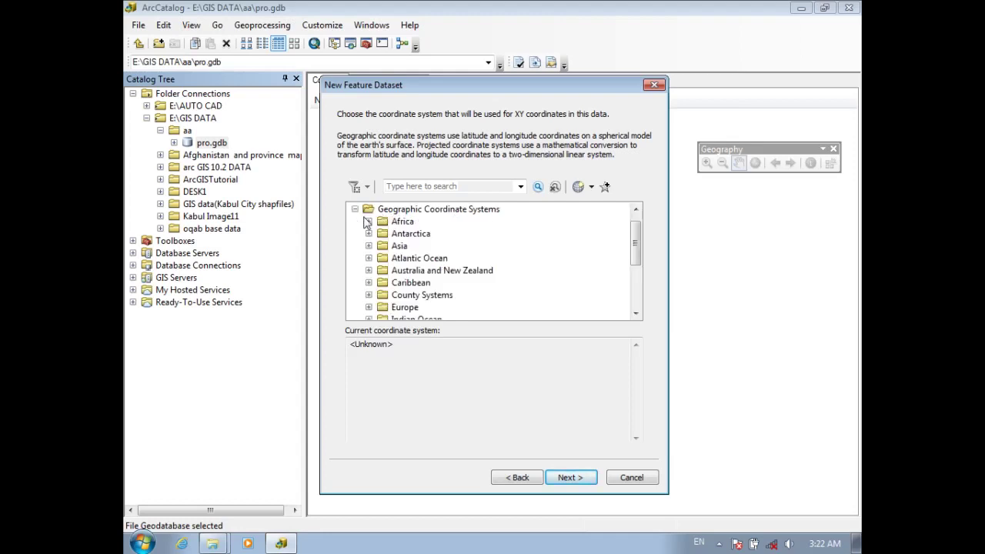
{"action": "left_click_drag", "start_coordinate": [636, 239], "coordinate": [636, 281]}
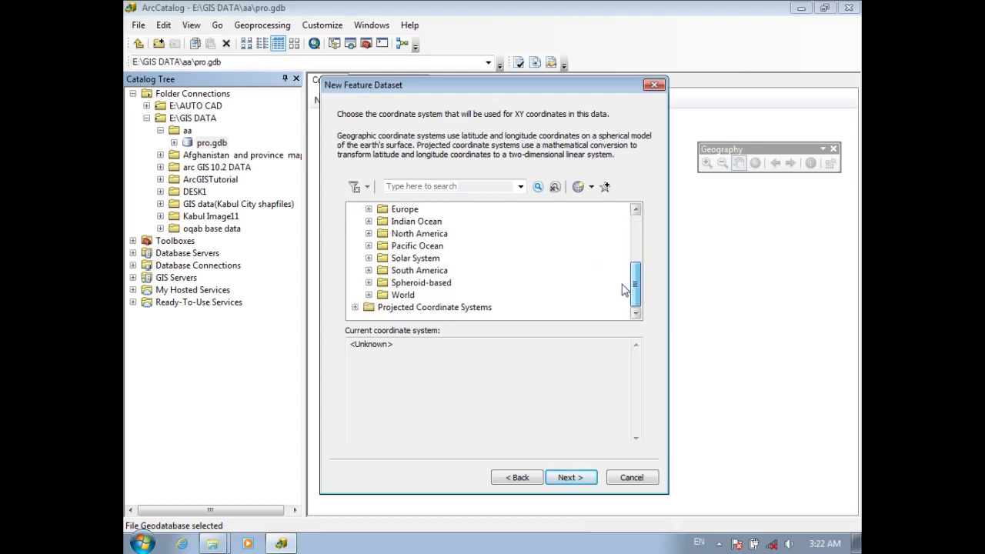
{"action": "left_click", "coordinate": [370, 296]}
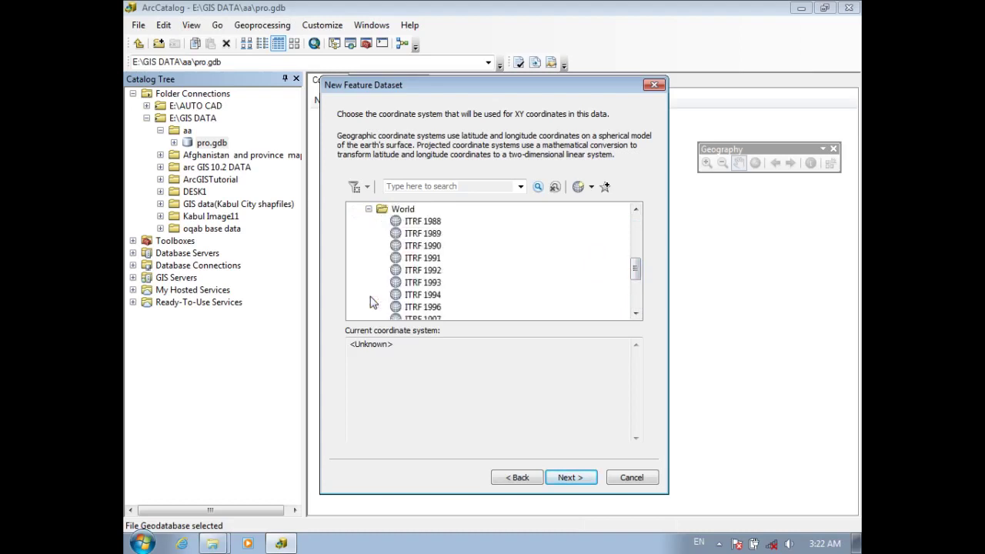
{"action": "left_click_drag", "start_coordinate": [636, 270], "coordinate": [631, 310]}
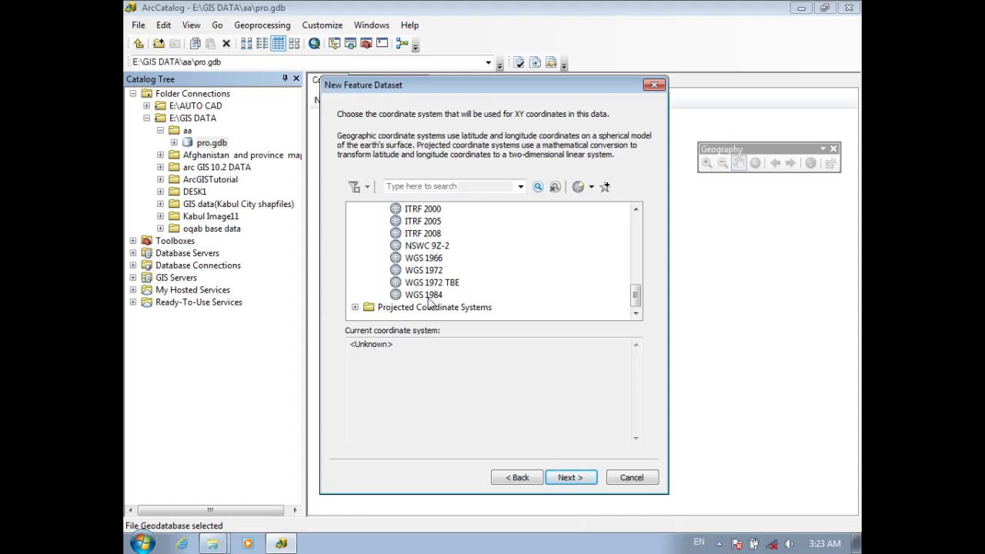
{"action": "left_click", "coordinate": [430, 298]}
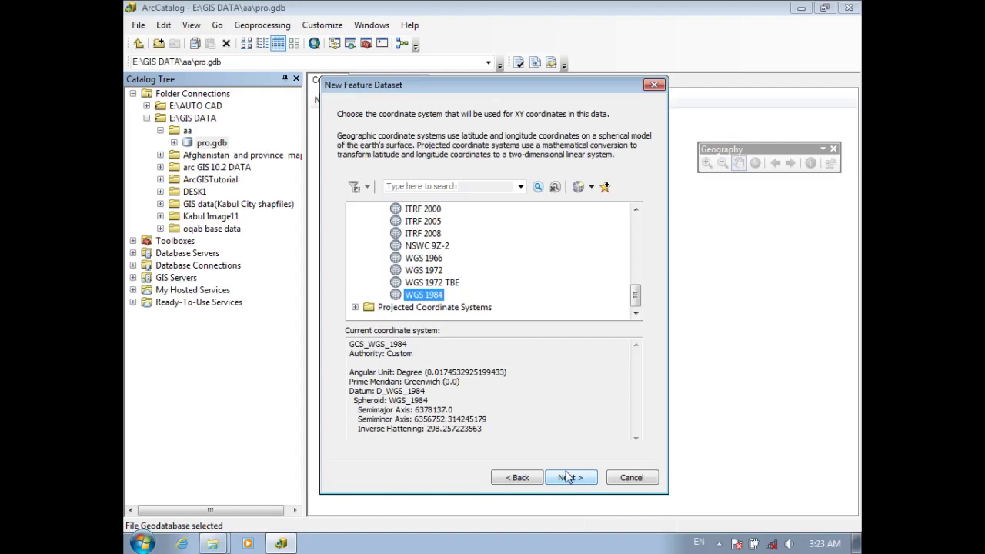
Step: Collapse the geographic coordinate systems and clear the coordinate system chosen for the new dataset
{"action": "left_click_drag", "start_coordinate": [636, 303], "coordinate": [635, 260]}
{"action": "scroll", "coordinate": [615, 277], "scroll_direction": "up", "scroll_amount": 4}
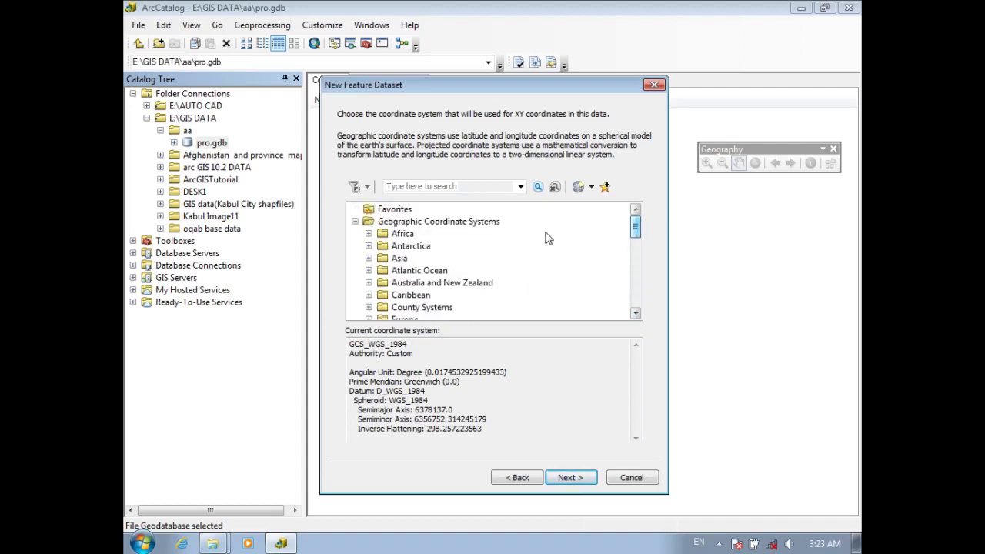
{"action": "left_click", "coordinate": [355, 222]}
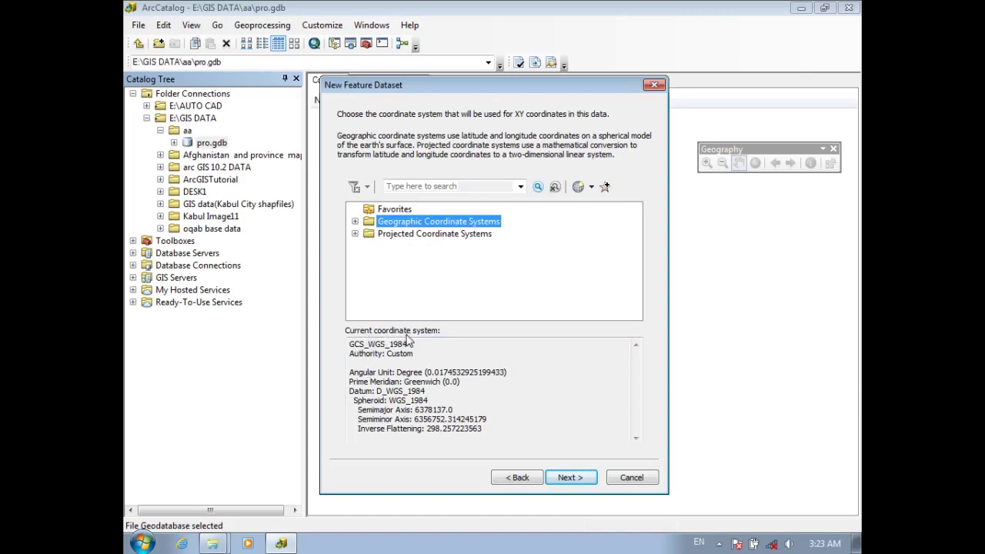
{"action": "left_click", "coordinate": [592, 187]}
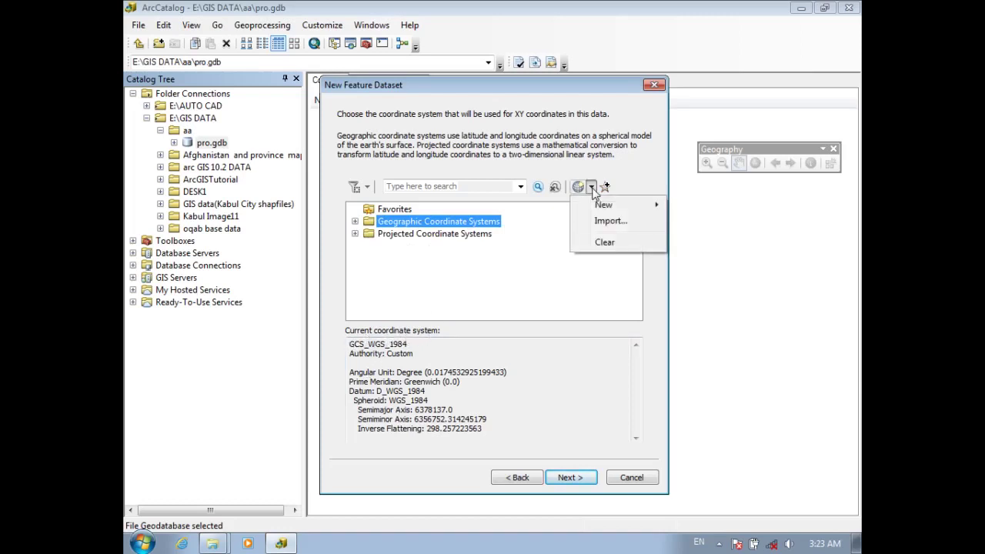
{"action": "left_click", "coordinate": [605, 243]}
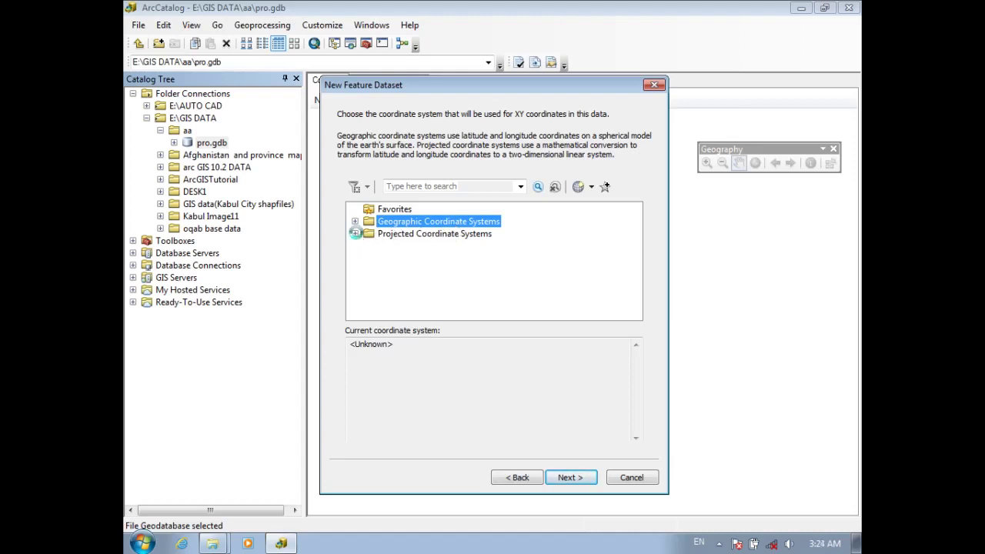
Step: Expand the projected coordinate systems through UTM and WGS 1984 down to the Northern Hemisphere zones
{"action": "left_click", "coordinate": [355, 233]}
{"action": "left_click_drag", "start_coordinate": [631, 248], "coordinate": [636, 308]}
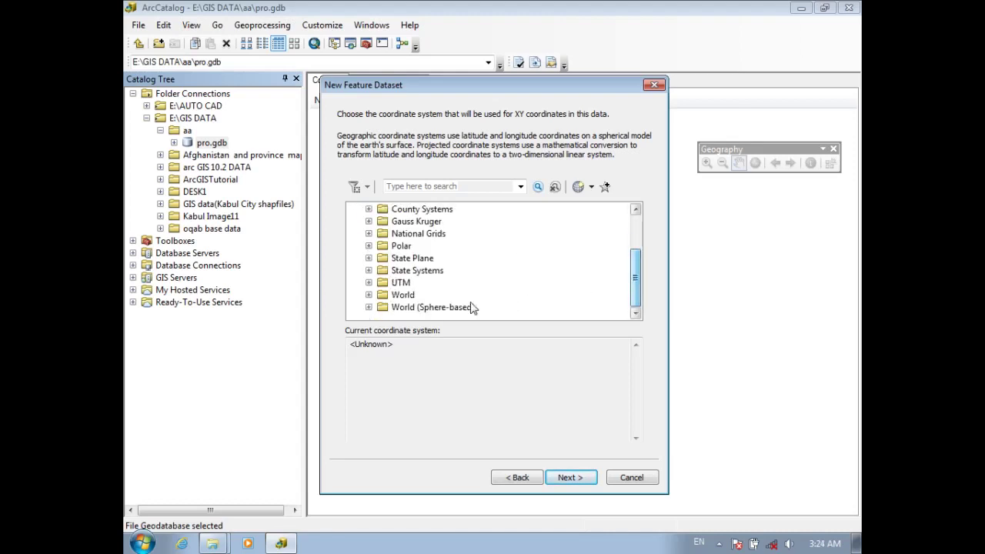
{"action": "left_click", "coordinate": [369, 295]}
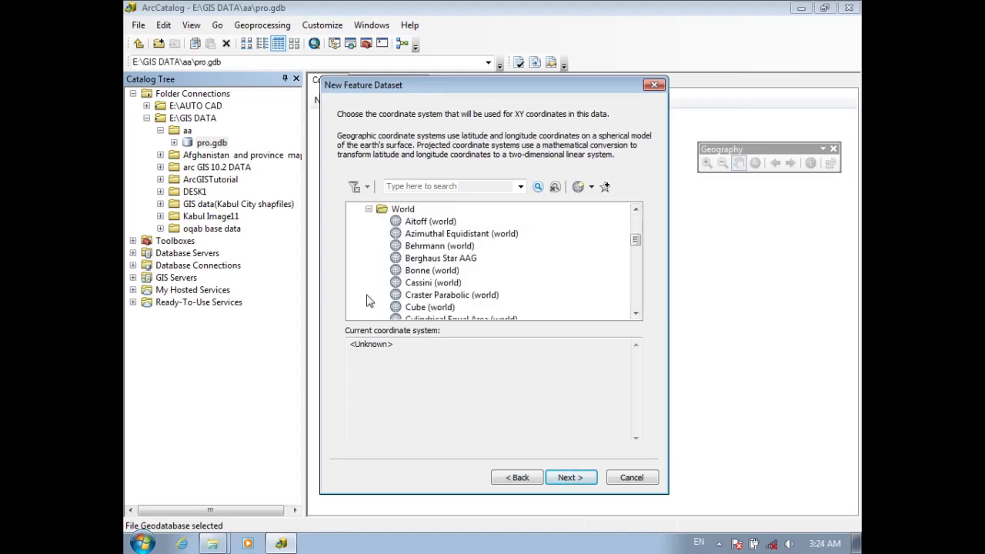
{"action": "mouse_move", "coordinate": [636, 238]}
{"action": "left_mouse_down"}
{"action": "mouse_move", "coordinate": [628, 305]}
{"action": "mouse_move", "coordinate": [635, 223]}
{"action": "mouse_move", "coordinate": [636, 236]}
{"action": "left_mouse_up"}
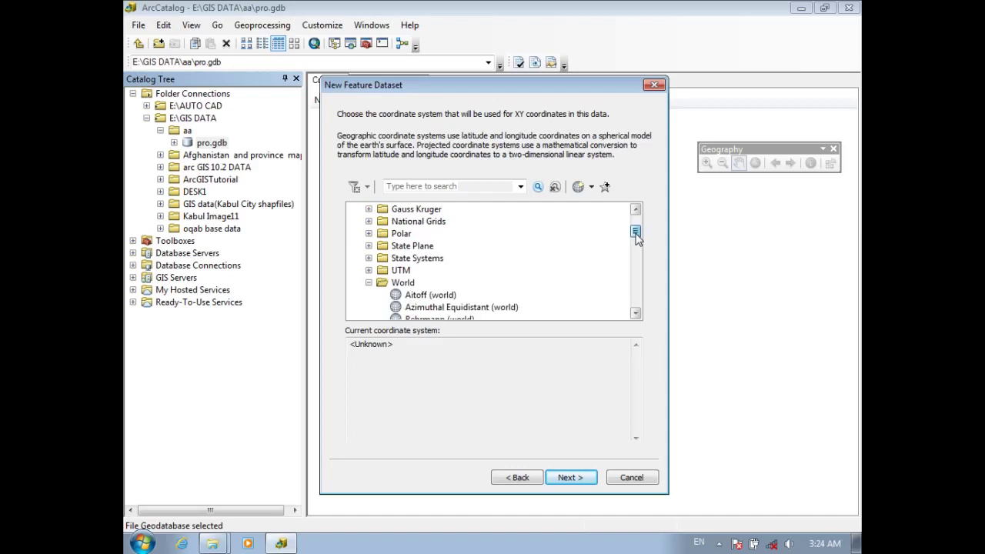
{"action": "left_click", "coordinate": [370, 285]}
{"action": "left_click", "coordinate": [369, 283]}
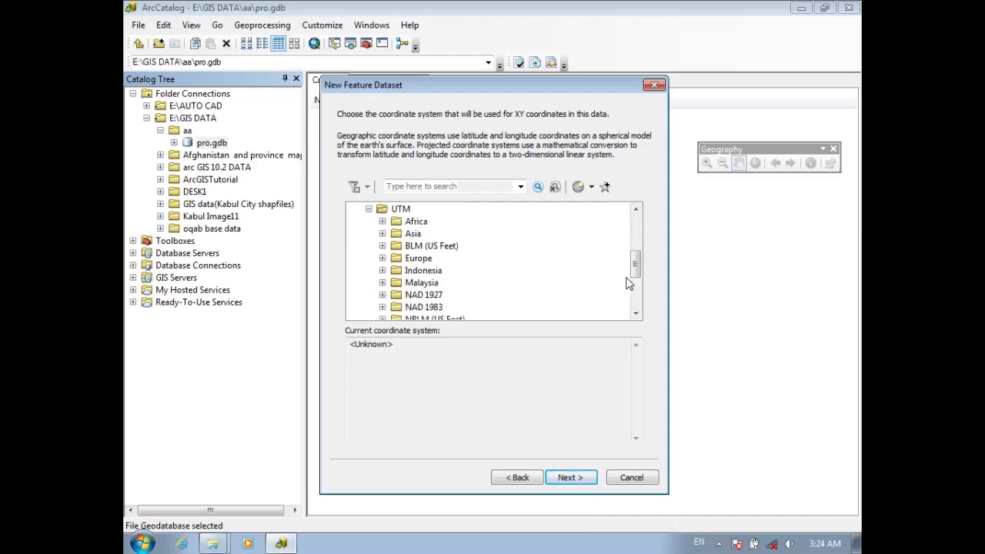
{"action": "left_click_drag", "start_coordinate": [641, 268], "coordinate": [641, 291]}
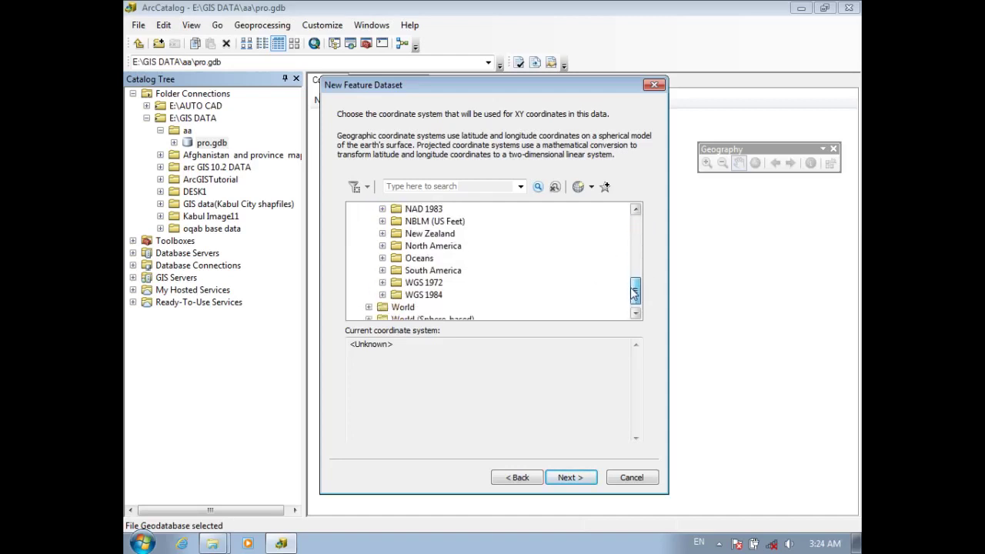
{"action": "left_click", "coordinate": [382, 295]}
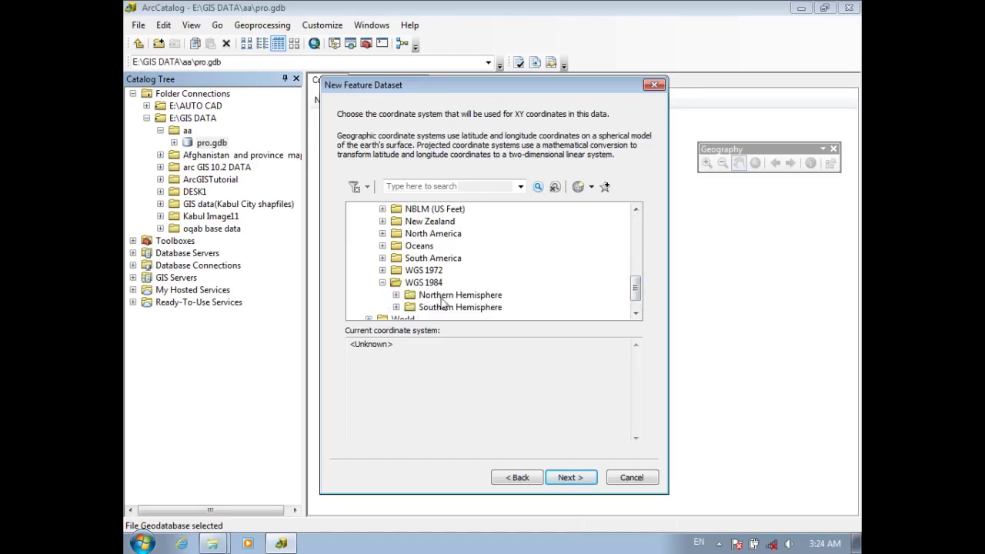
{"action": "left_click_drag", "start_coordinate": [635, 287], "coordinate": [635, 293]}
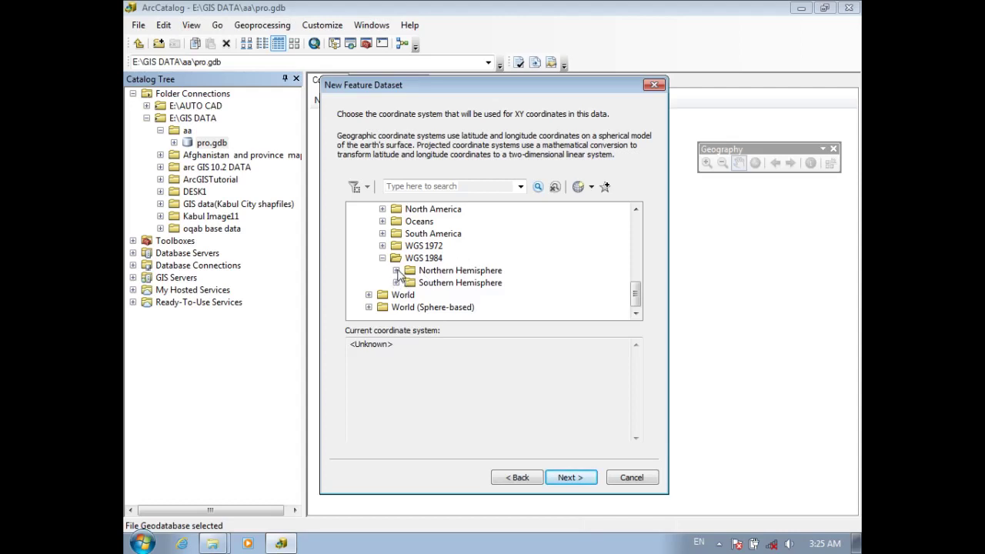
{"action": "left_click", "coordinate": [396, 271]}
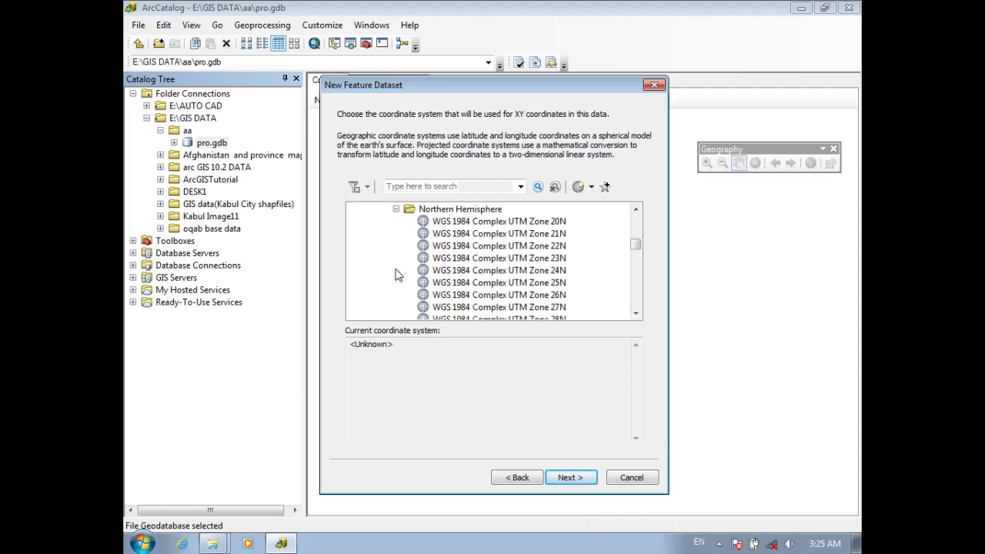
Step: Select WGS 1984 UTM Zone 42N as the new dataset's XY coordinate system
{"action": "left_click", "coordinate": [636, 313]}
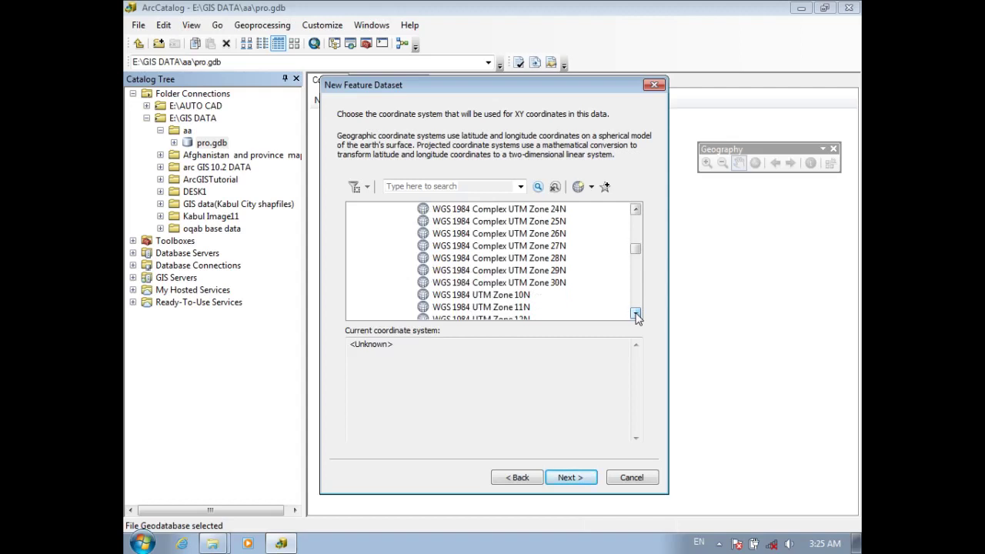
{"action": "left_click", "coordinate": [636, 313]}
{"action": "left_click", "coordinate": [636, 313]}
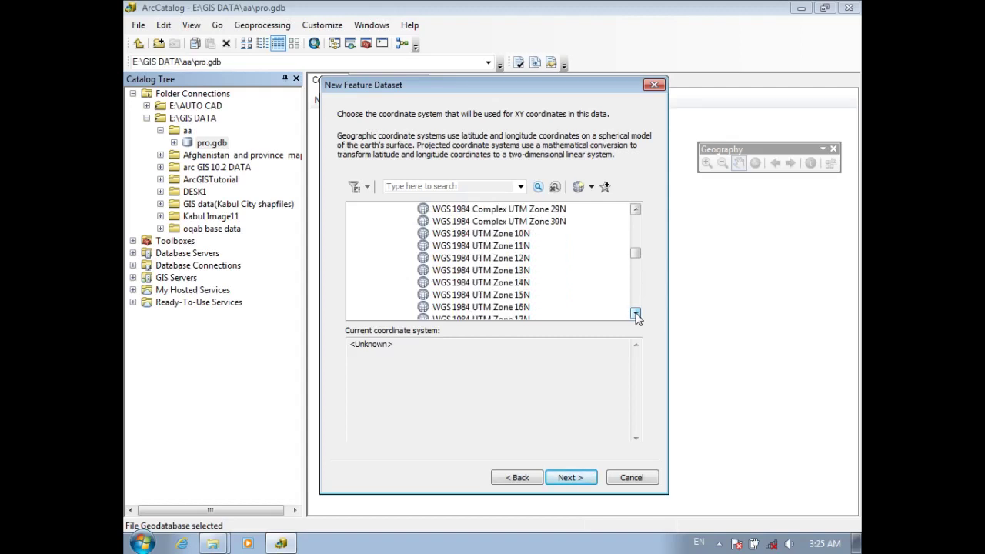
{"action": "left_click", "coordinate": [636, 313]}
{"action": "left_click", "coordinate": [636, 313]}
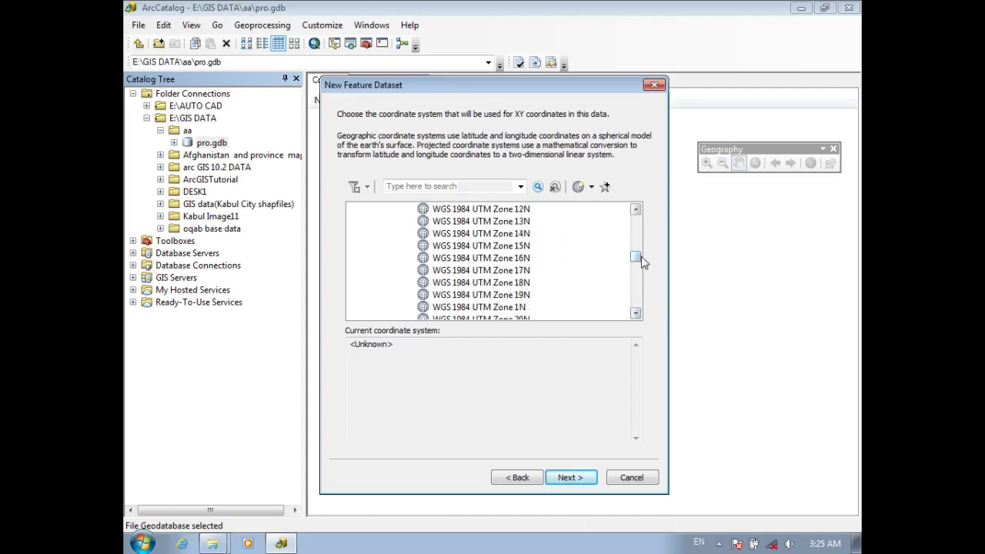
{"action": "left_click_drag", "start_coordinate": [639, 257], "coordinate": [639, 287]}
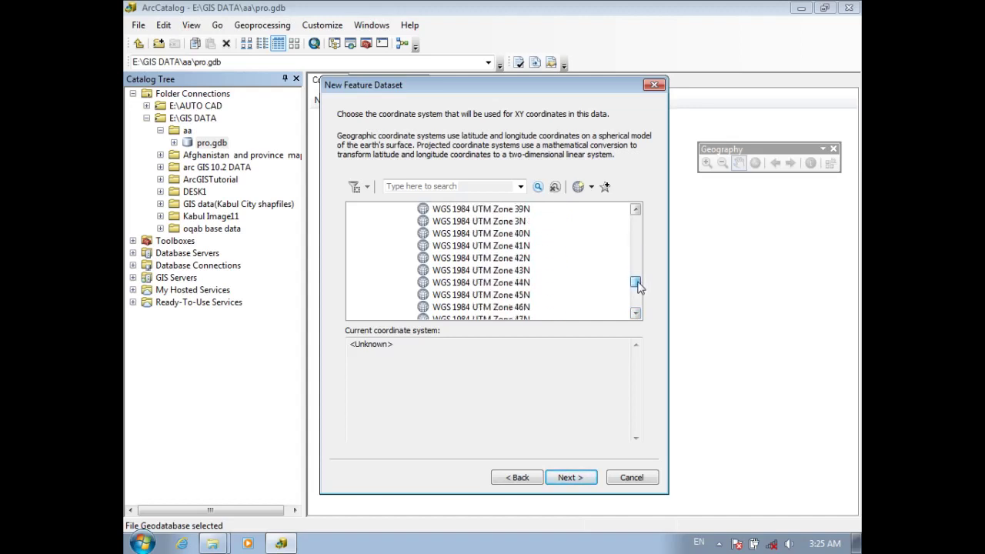
{"action": "left_click", "coordinate": [465, 259]}
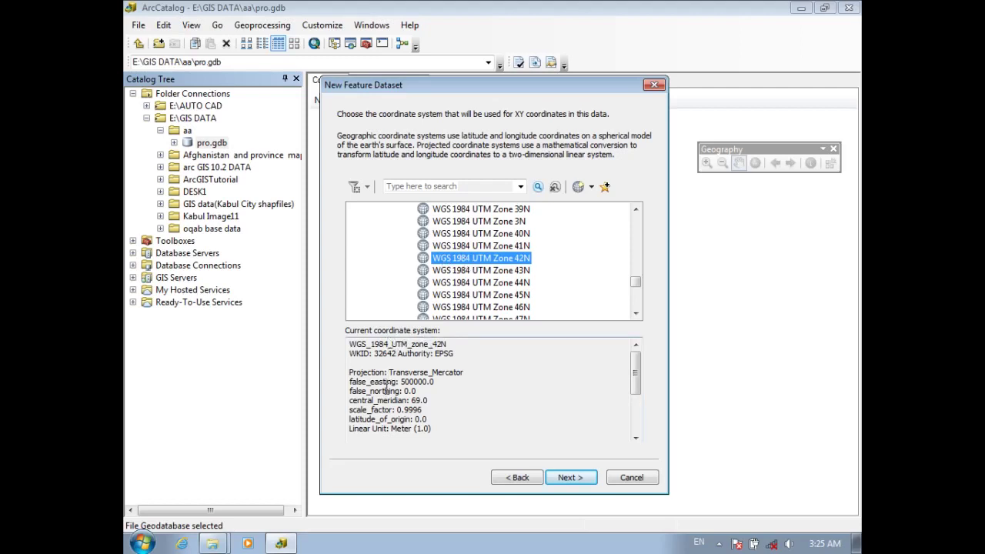
Step: Finish creating the kabul feature dataset with no vertical coordinate system and the default tolerances
{"action": "left_click", "coordinate": [580, 479]}
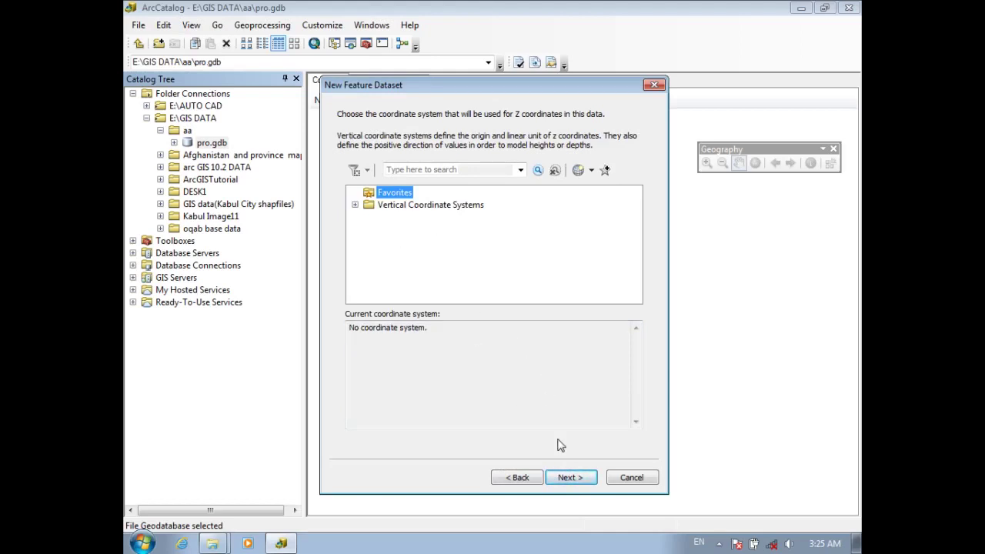
{"action": "left_click", "coordinate": [571, 479]}
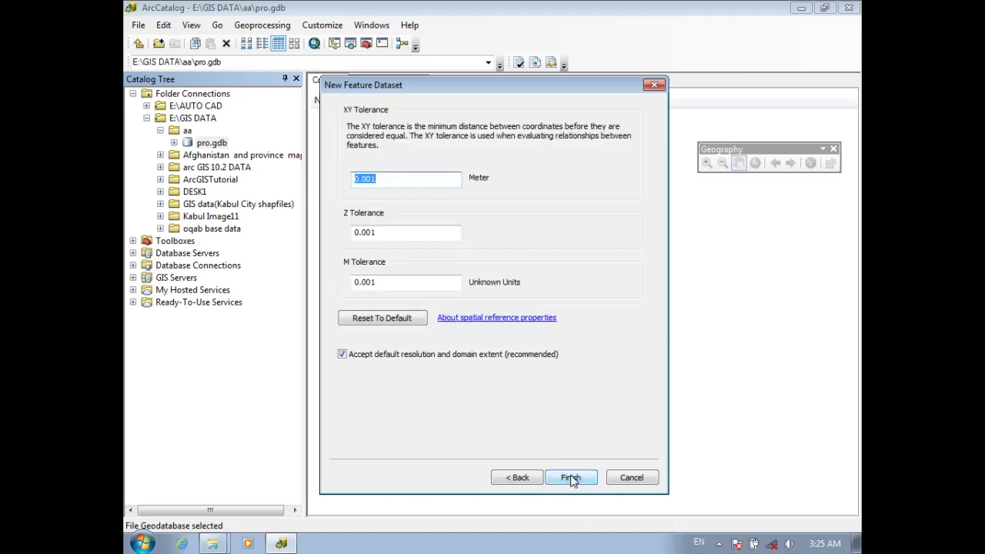
{"action": "left_click", "coordinate": [571, 478]}
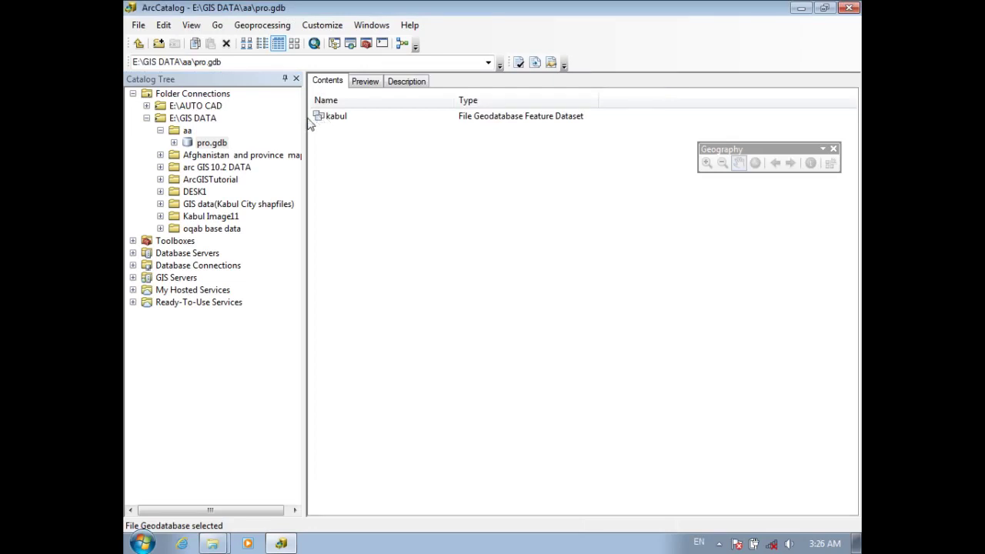
Step: Expand the pro geodatabase, open the kabul feature dataset and start a new feature class inside it
{"action": "left_click", "coordinate": [174, 142]}
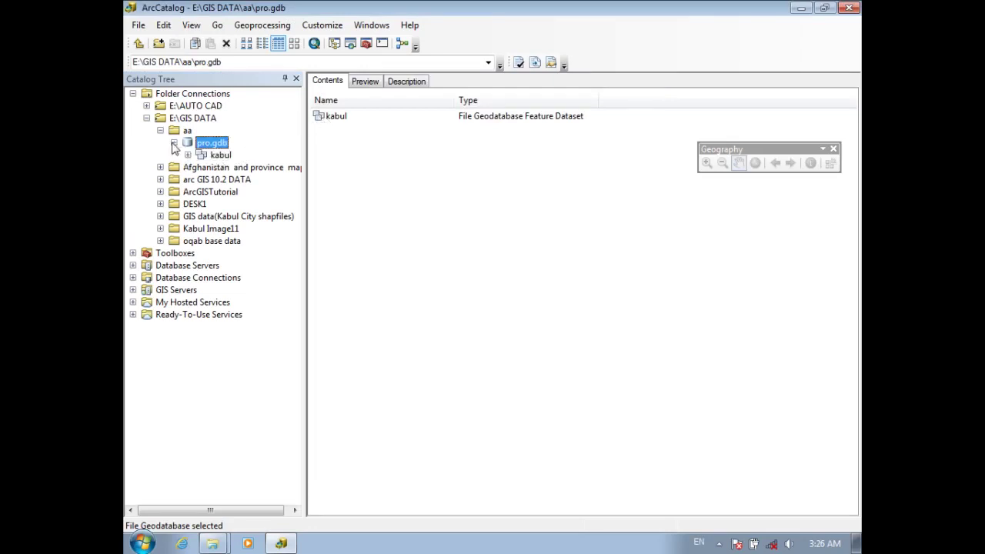
{"action": "left_click", "coordinate": [333, 117]}
{"action": "double_click", "coordinate": [328, 120]}
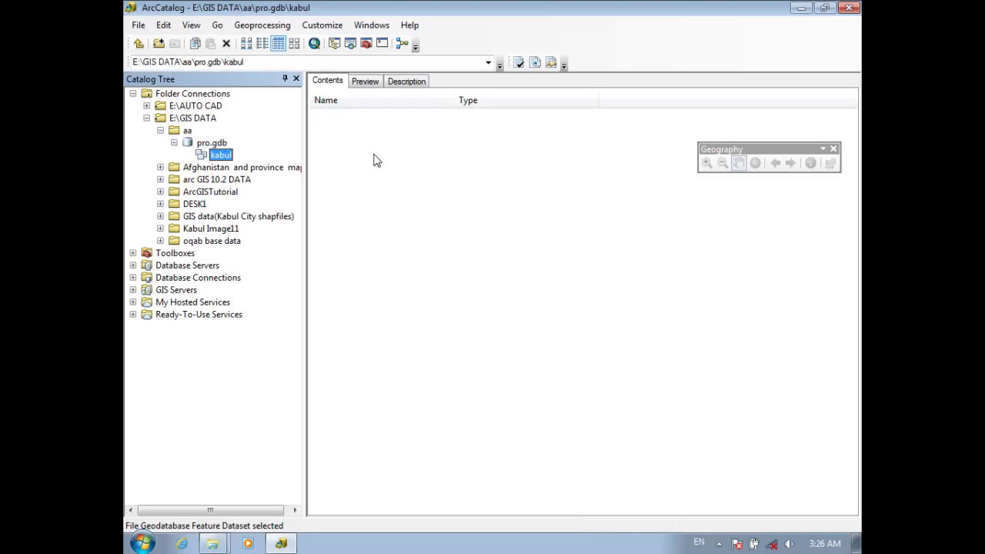
{"action": "right_click", "coordinate": [376, 158]}
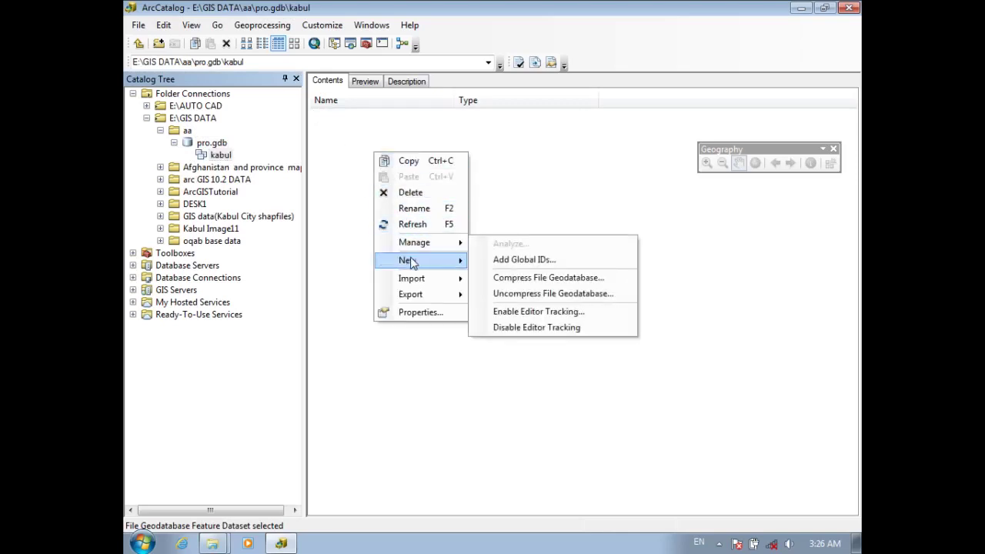
{"action": "mouse_move", "coordinate": [414, 262]}
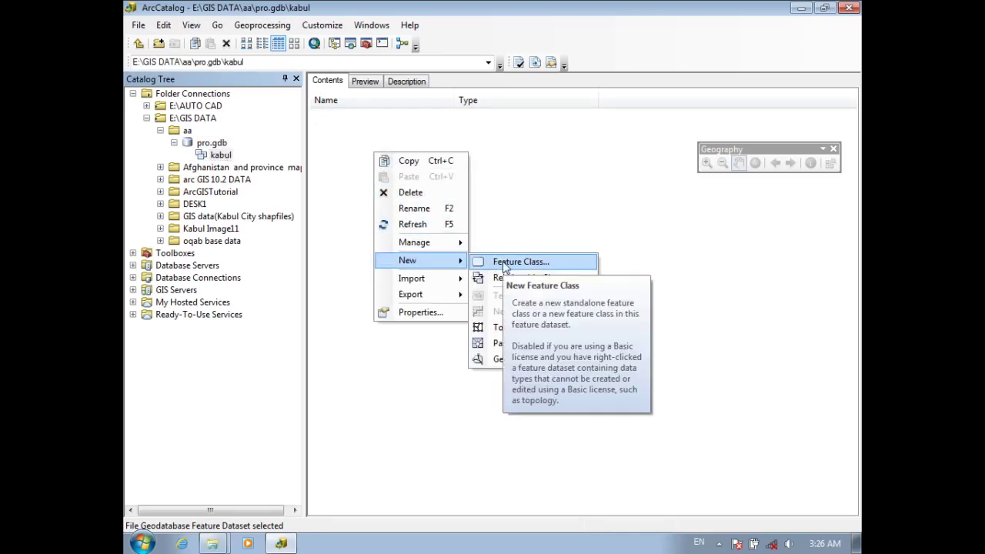
{"action": "left_click", "coordinate": [505, 263]}
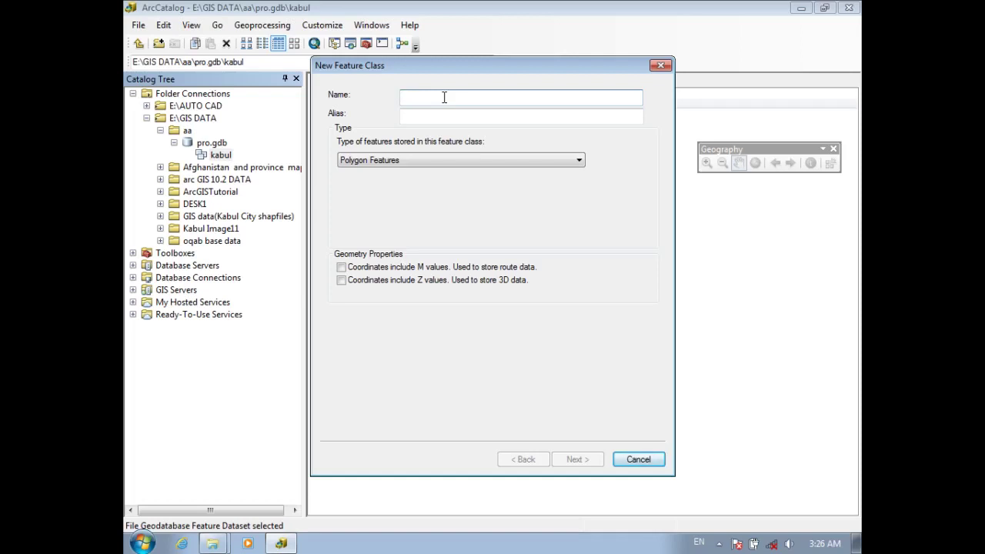
Step: Name the new feature class river
{"action": "type", "text": "lin"}
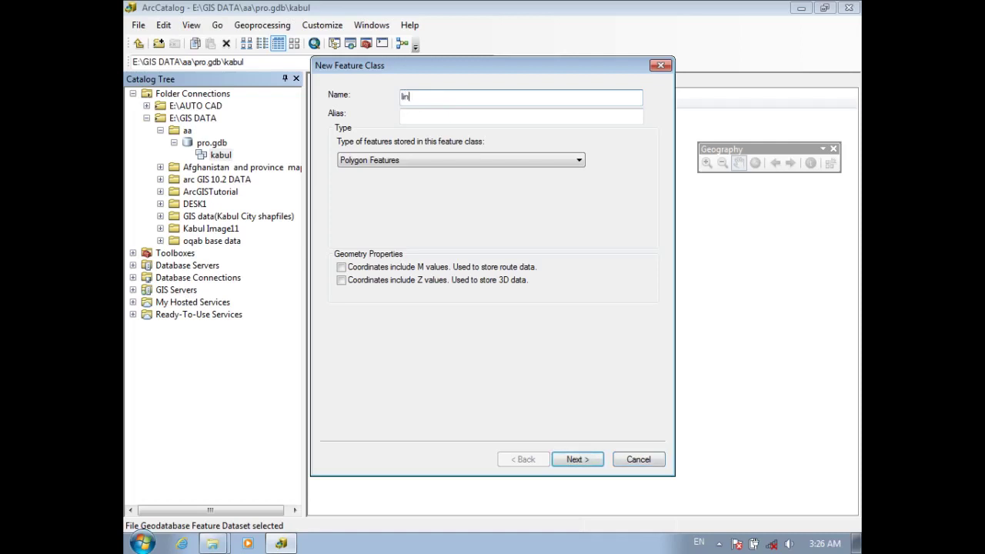
{"action": "key", "text": "BackSpace"}
{"action": "key", "text": "BackSpace"}
{"action": "key", "text": "BackSpace"}
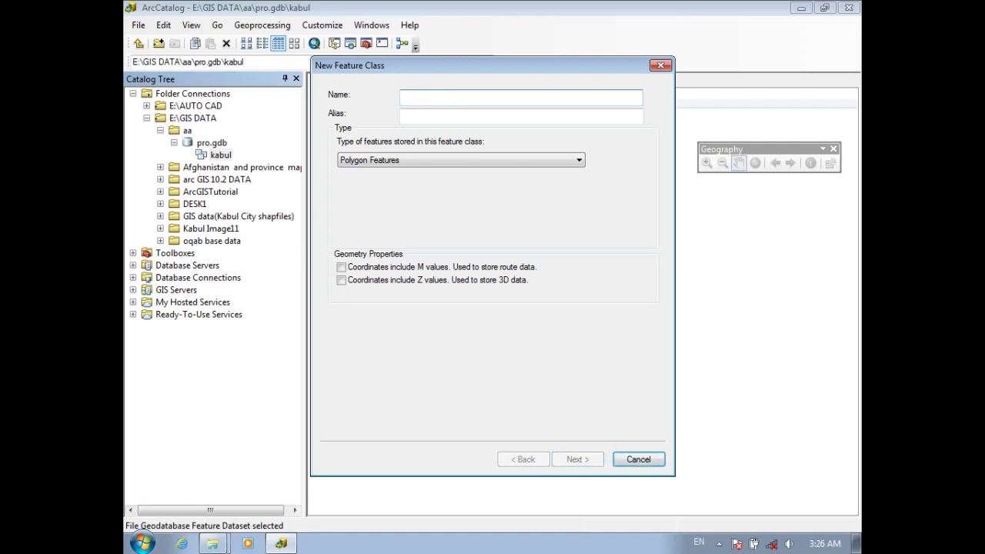
{"action": "type", "text": "river"}
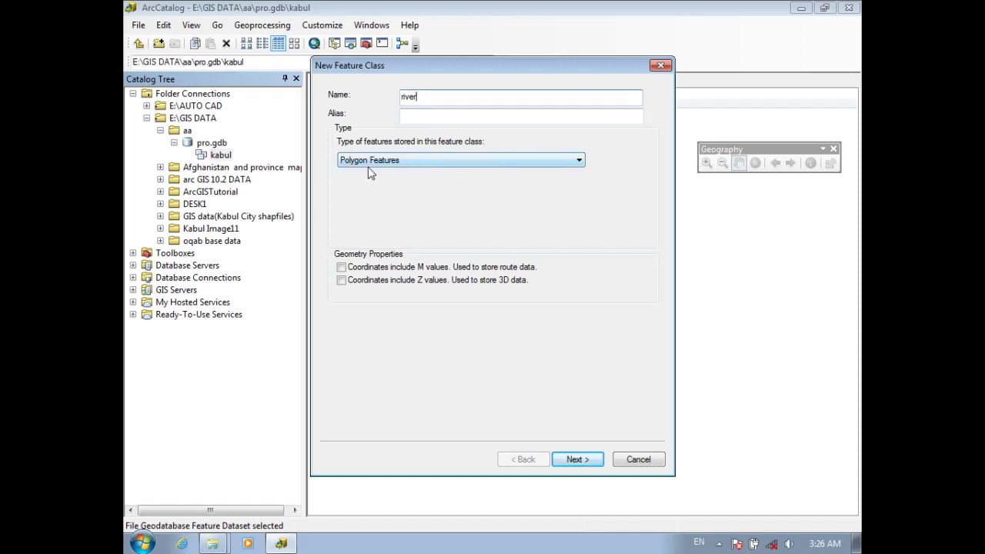
Step: Set the river feature class to store Line Features and proceed with the default storage configuration to its field list
{"action": "left_click", "coordinate": [441, 118]}
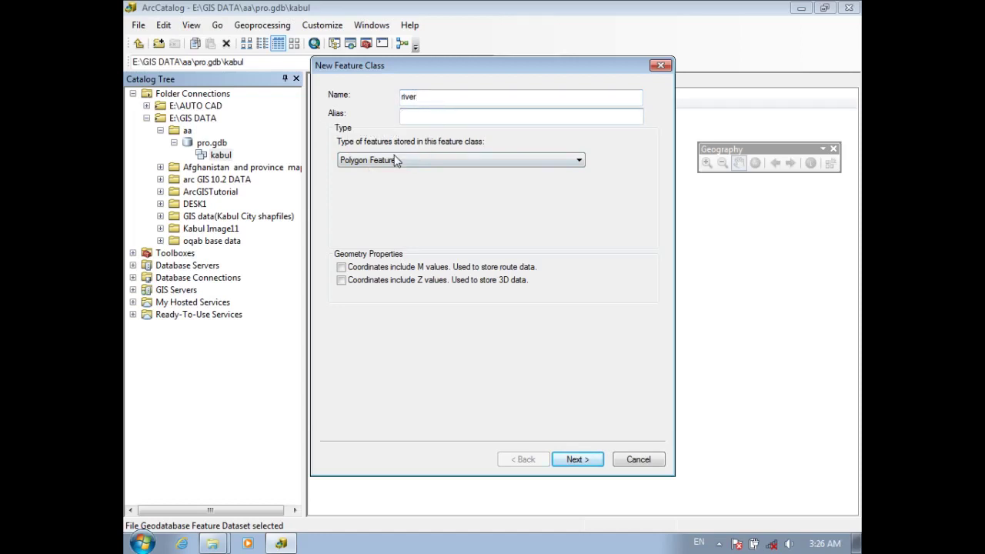
{"action": "left_click", "coordinate": [380, 161]}
{"action": "left_click", "coordinate": [428, 117]}
{"action": "left_click", "coordinate": [378, 161]}
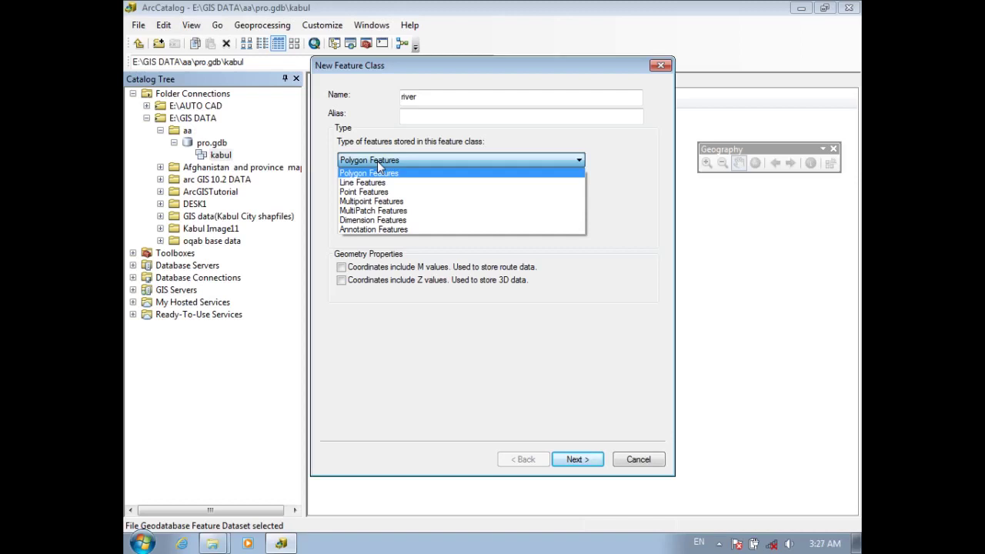
{"action": "left_click", "coordinate": [365, 183]}
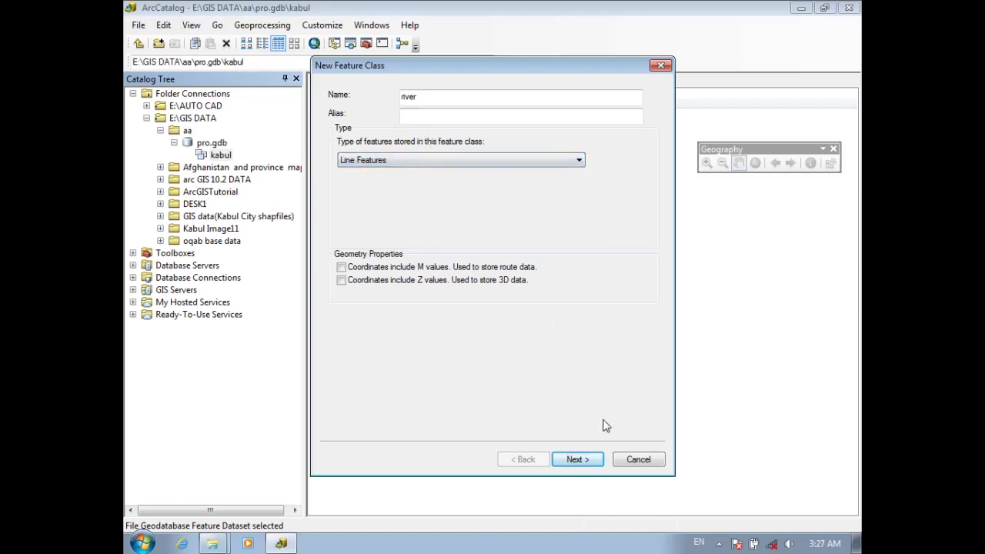
{"action": "left_click", "coordinate": [586, 464]}
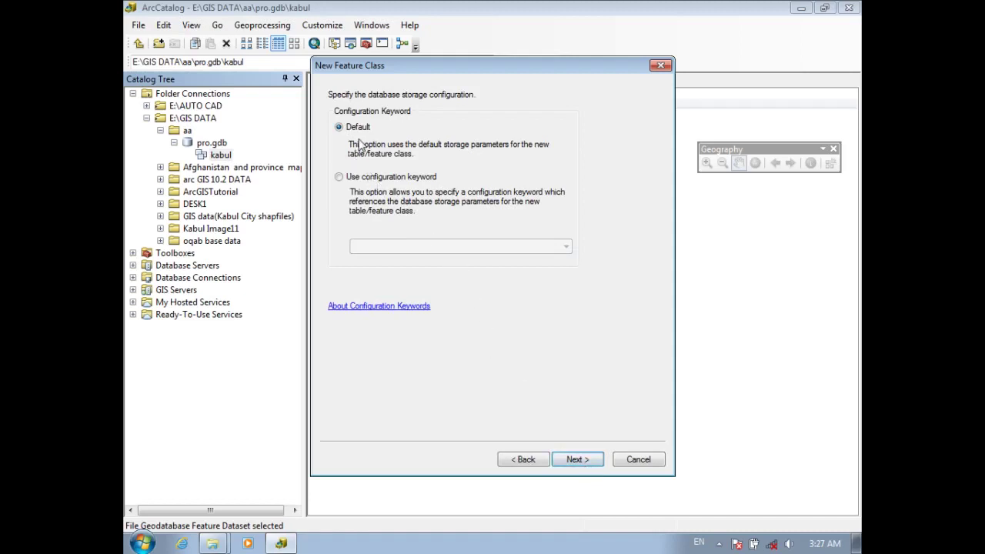
{"action": "left_click", "coordinate": [576, 462]}
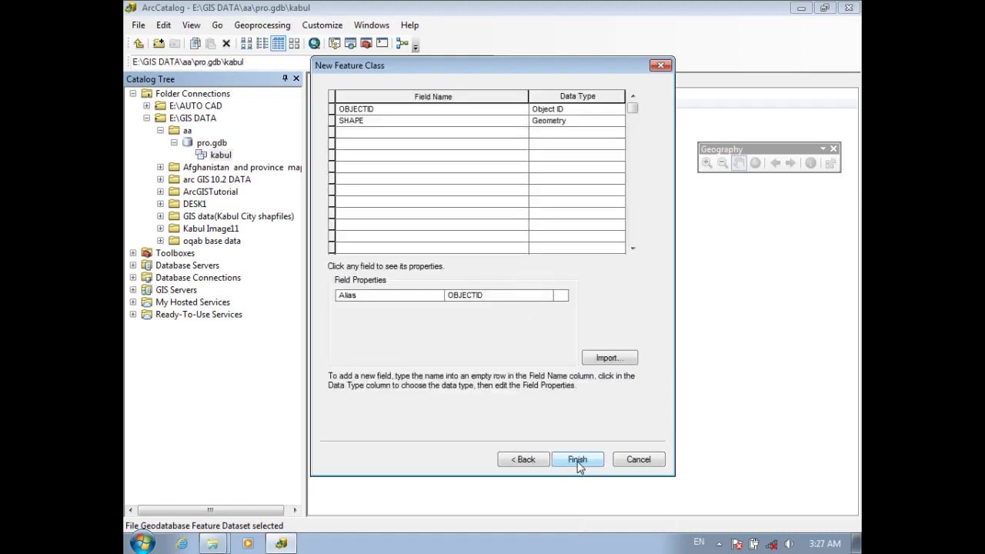
Step: Reposition the New Feature Class dialog and add a field called name with the Text data type
{"action": "left_click_drag", "start_coordinate": [411, 68], "coordinate": [423, 75]}
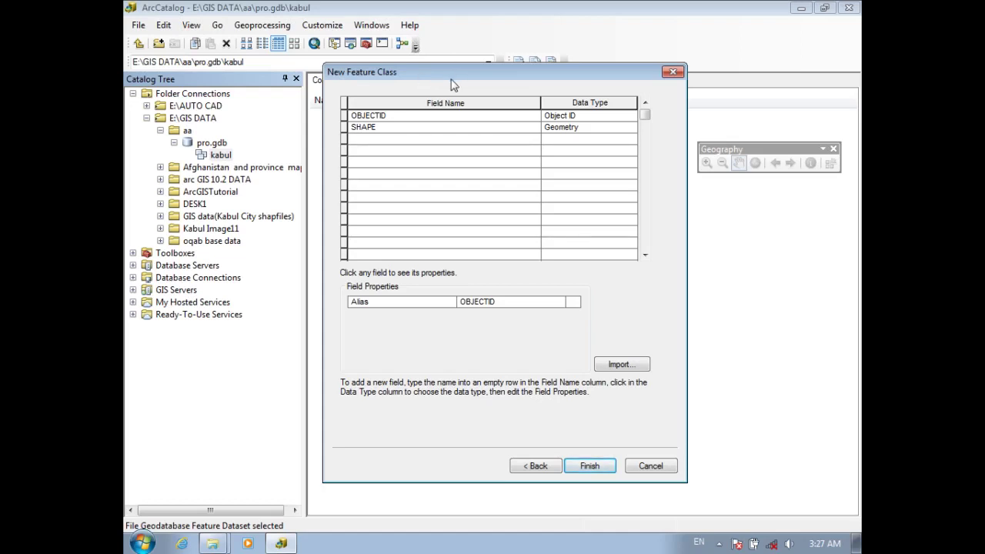
{"action": "left_click_drag", "start_coordinate": [443, 73], "coordinate": [460, 100]}
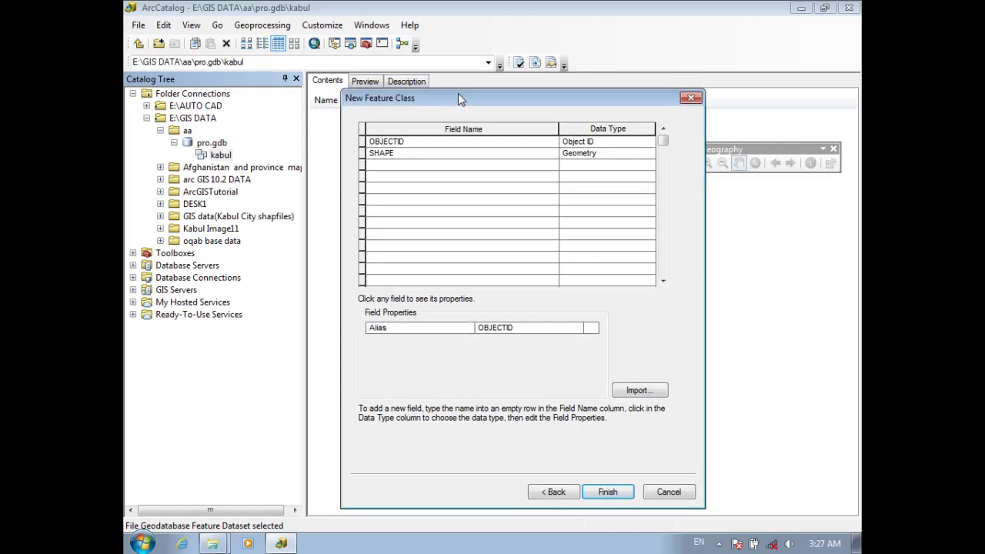
{"action": "left_click", "coordinate": [396, 165]}
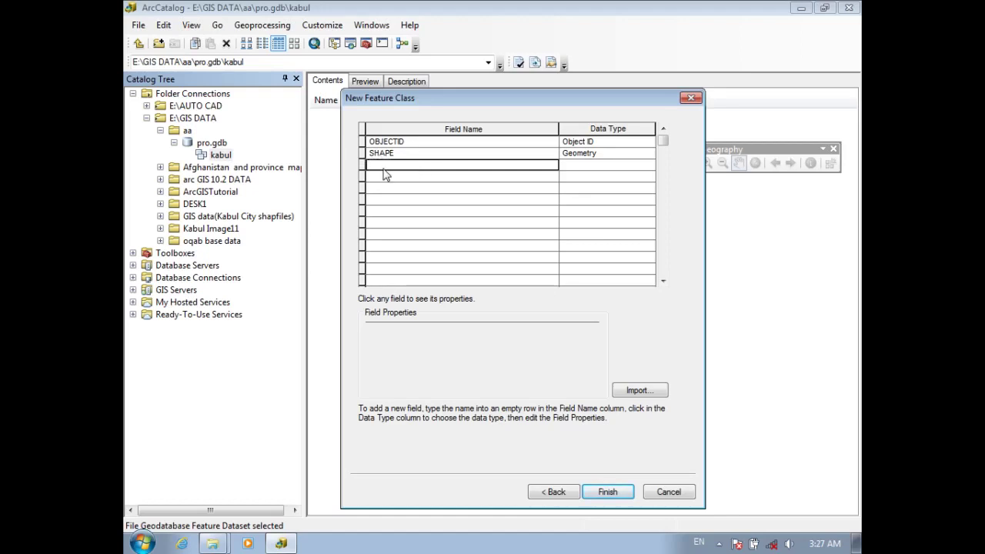
{"action": "left_click", "coordinate": [383, 169]}
{"action": "type", "text": "name"}
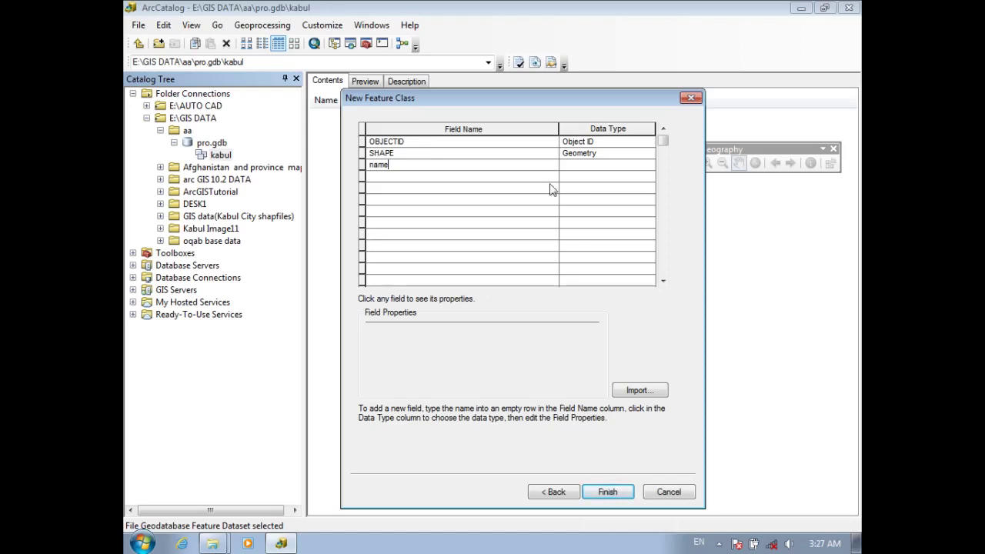
{"action": "left_click", "coordinate": [602, 171]}
{"action": "left_click", "coordinate": [602, 171]}
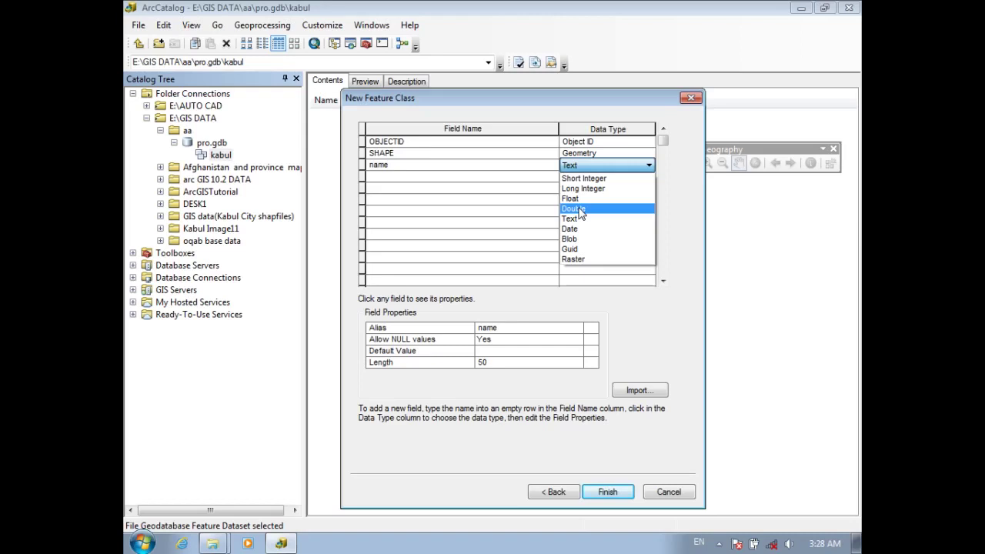
{"action": "left_click", "coordinate": [577, 166]}
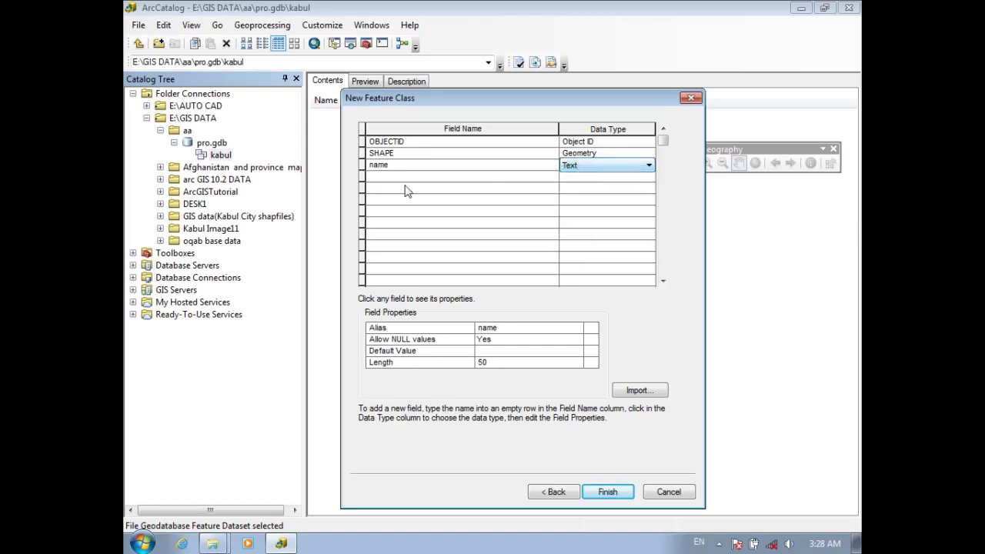
Step: Add a field called location with the Text data type to the river feature class
{"action": "left_click", "coordinate": [397, 177]}
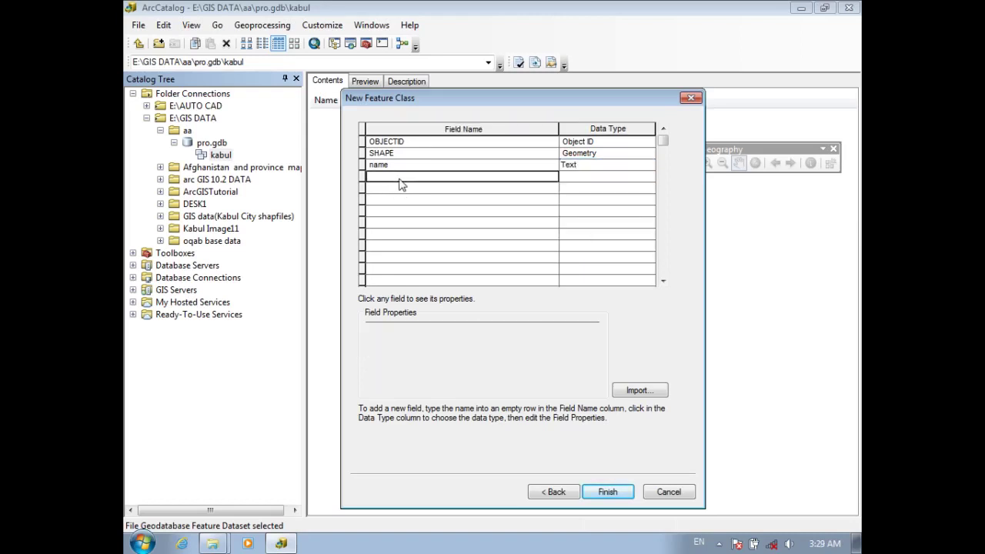
{"action": "type", "text": "loca"}
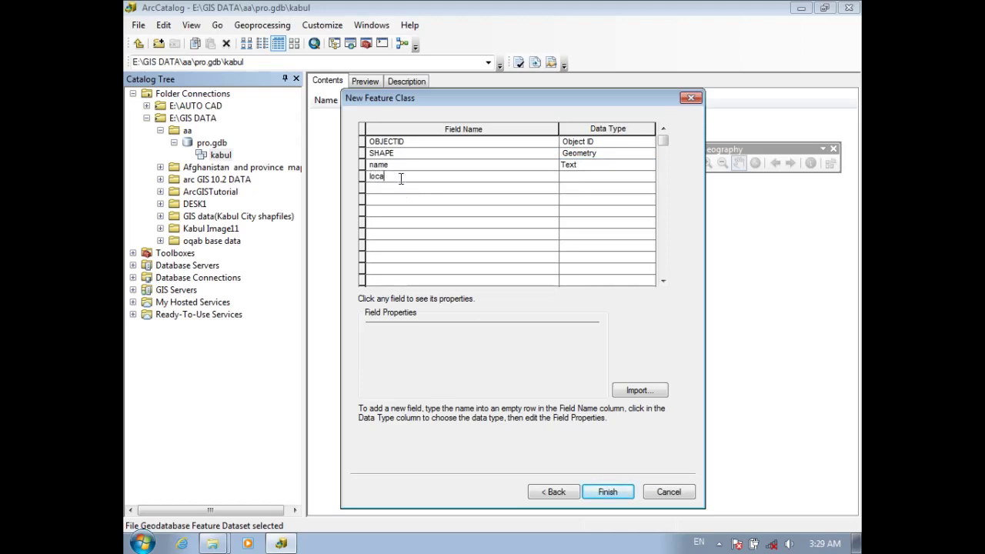
{"action": "type", "text": "tion"}
{"action": "left_click", "coordinate": [579, 179]}
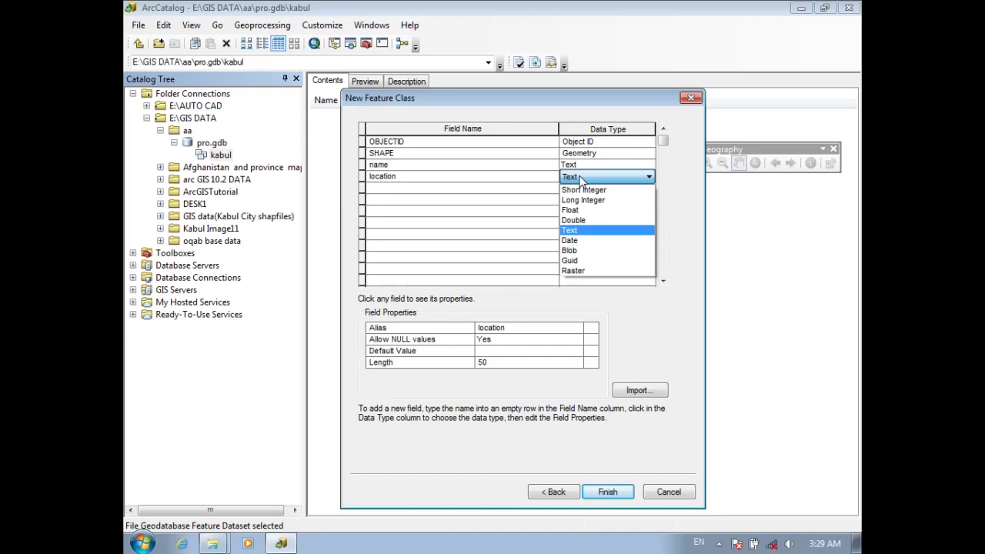
{"action": "left_click", "coordinate": [585, 232]}
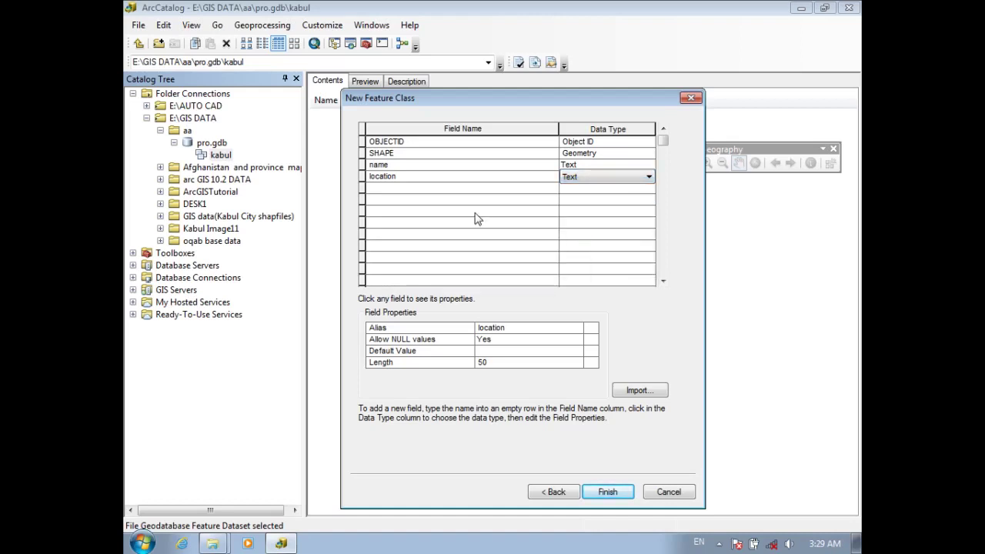
Step: Add a Text field called river and finish creating the river feature class
{"action": "left_click", "coordinate": [406, 190]}
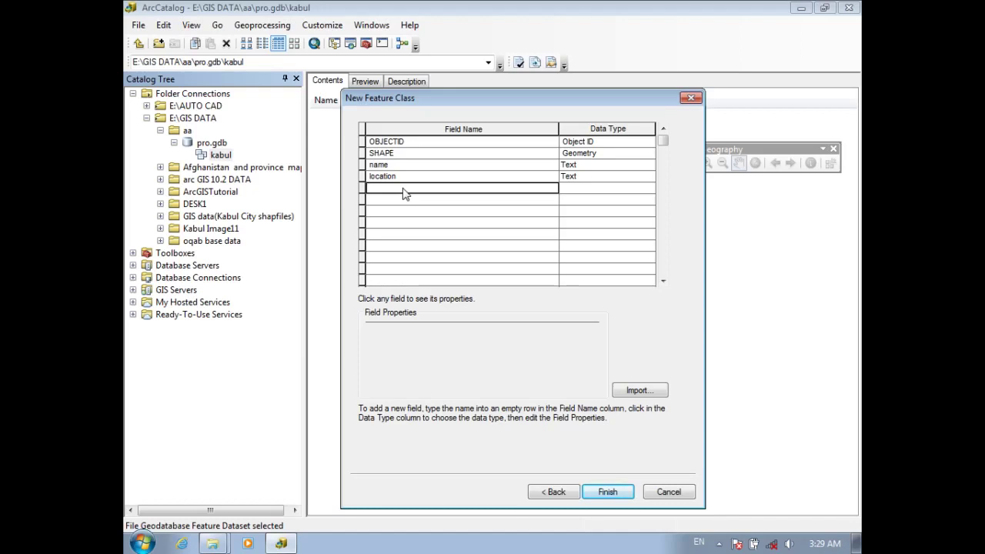
{"action": "type", "text": "r"}
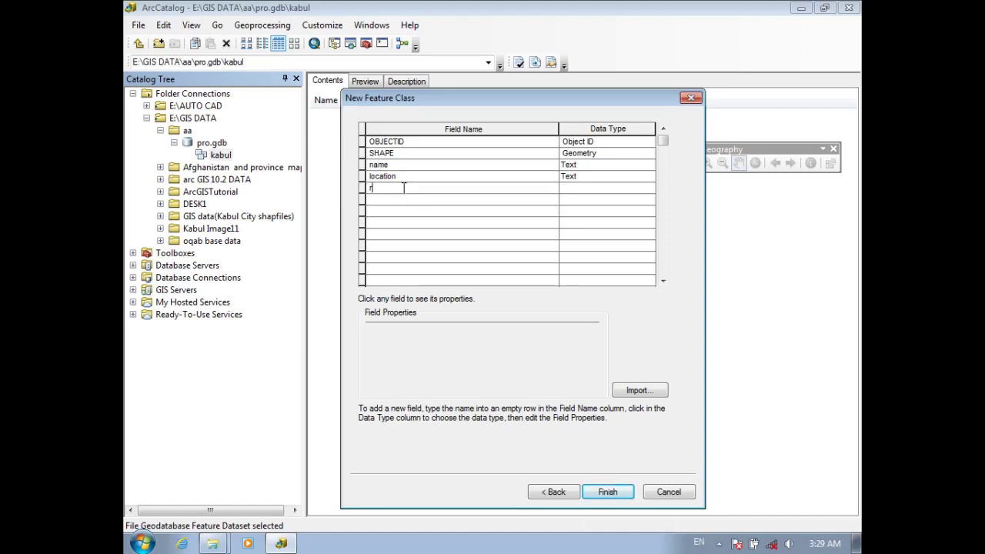
{"action": "type", "text": "iver"}
{"action": "left_click", "coordinate": [577, 189]}
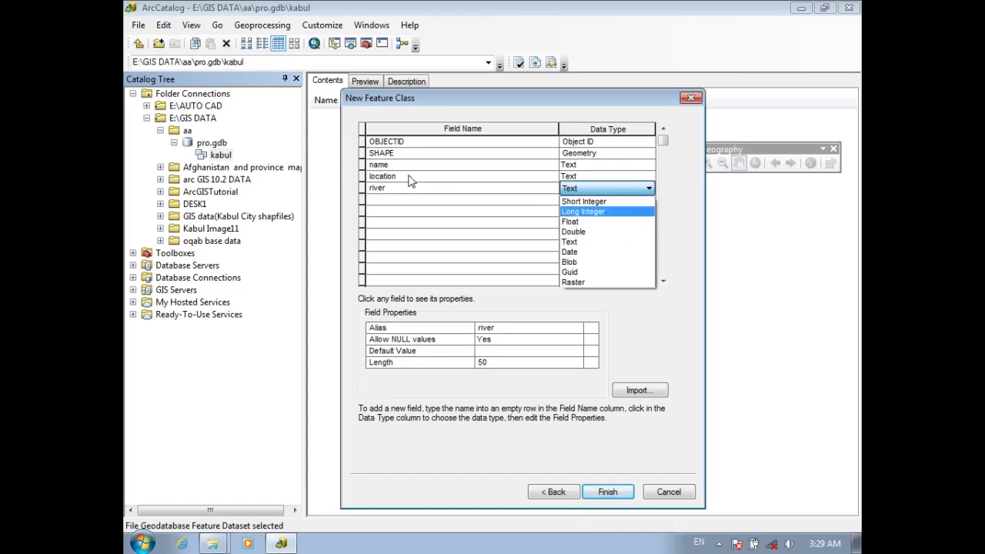
{"action": "left_click", "coordinate": [521, 274]}
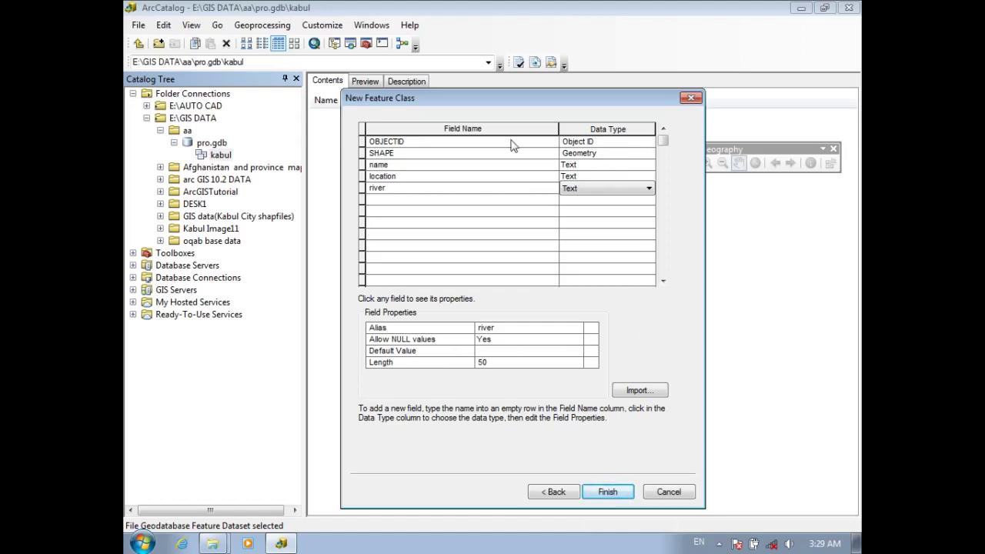
{"action": "left_click_drag", "start_coordinate": [480, 110], "coordinate": [515, 114]}
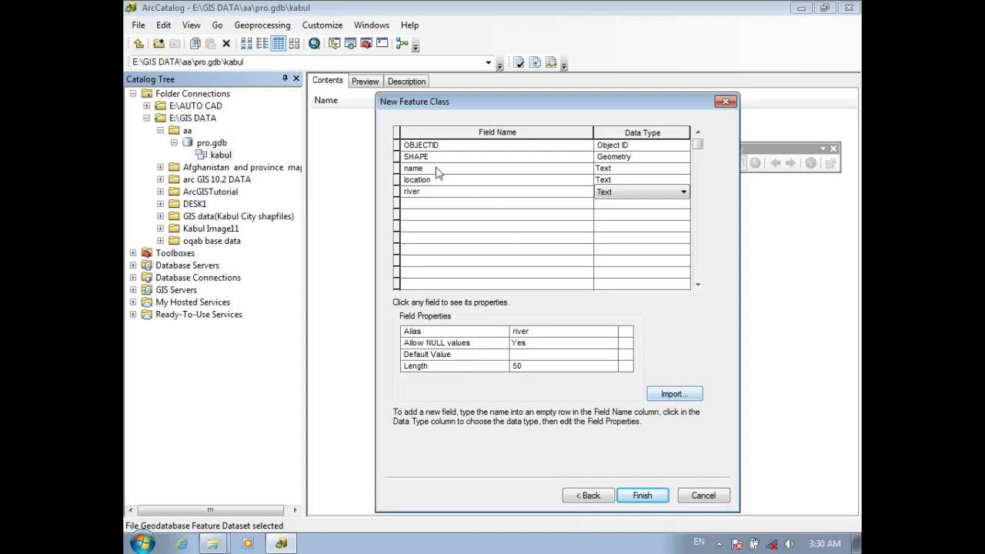
{"action": "left_click", "coordinate": [644, 497]}
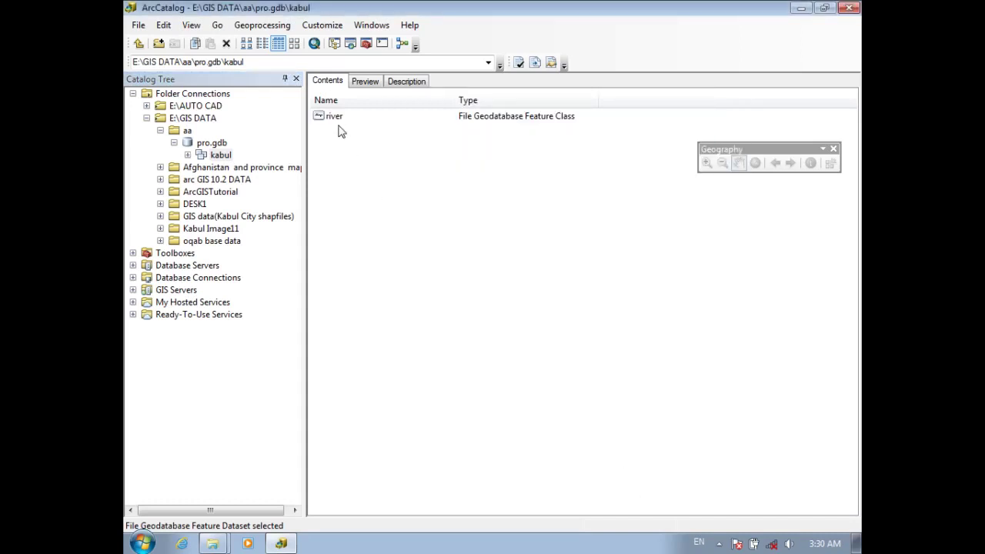
Step: Start a new polygon feature class named univer in the kabul dataset and accept the default storage configuration
{"action": "right_click", "coordinate": [368, 166]}
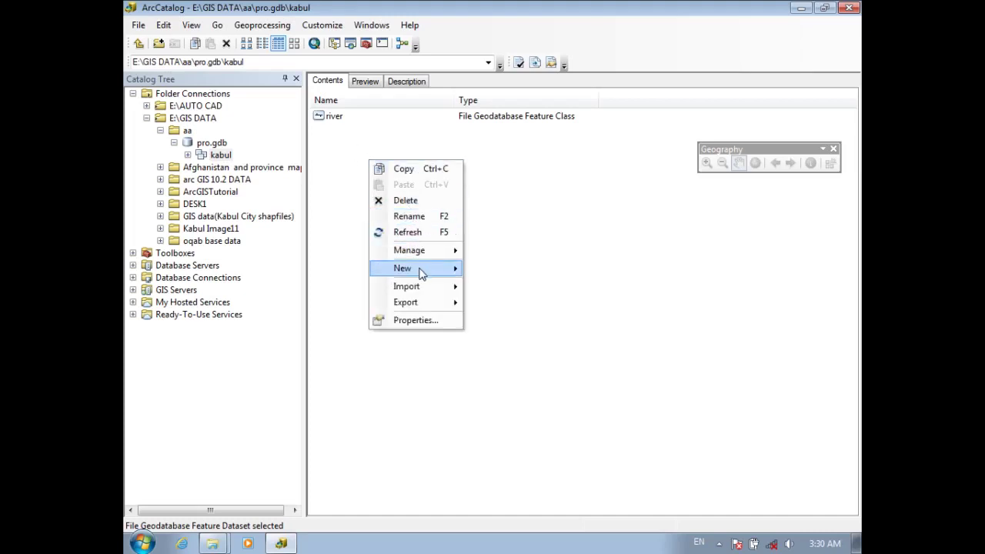
{"action": "mouse_move", "coordinate": [421, 274]}
{"action": "left_click", "coordinate": [493, 270]}
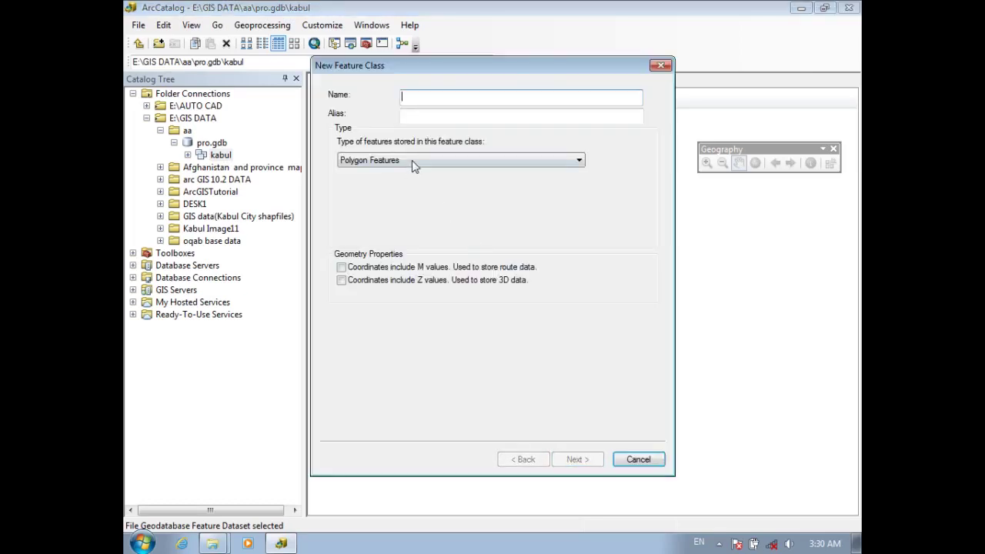
{"action": "type", "text": "home"}
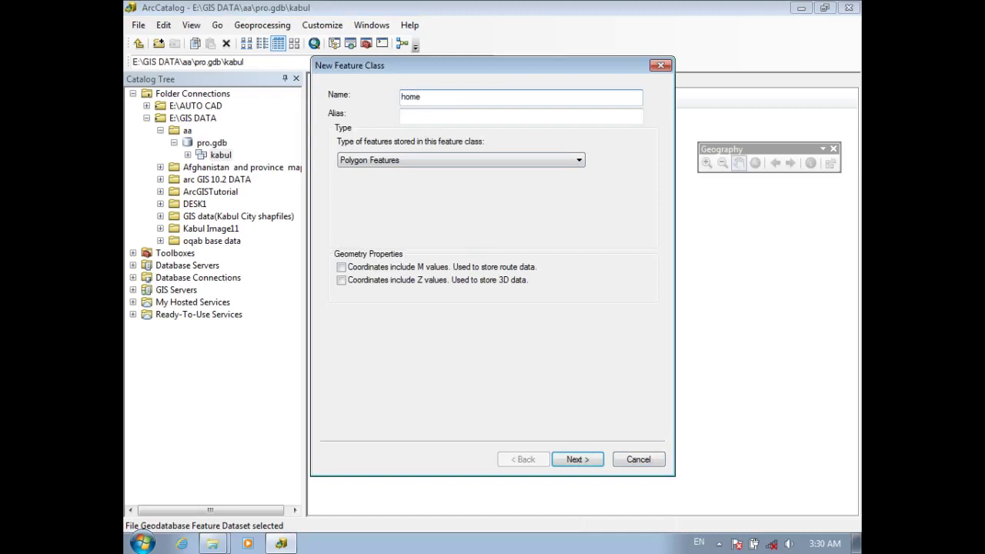
{"action": "key", "text": "BackSpace"}
{"action": "key", "text": "BackSpace"}
{"action": "key", "text": "BackSpace"}
{"action": "key", "text": "BackSpace"}
{"action": "type", "text": "u"}
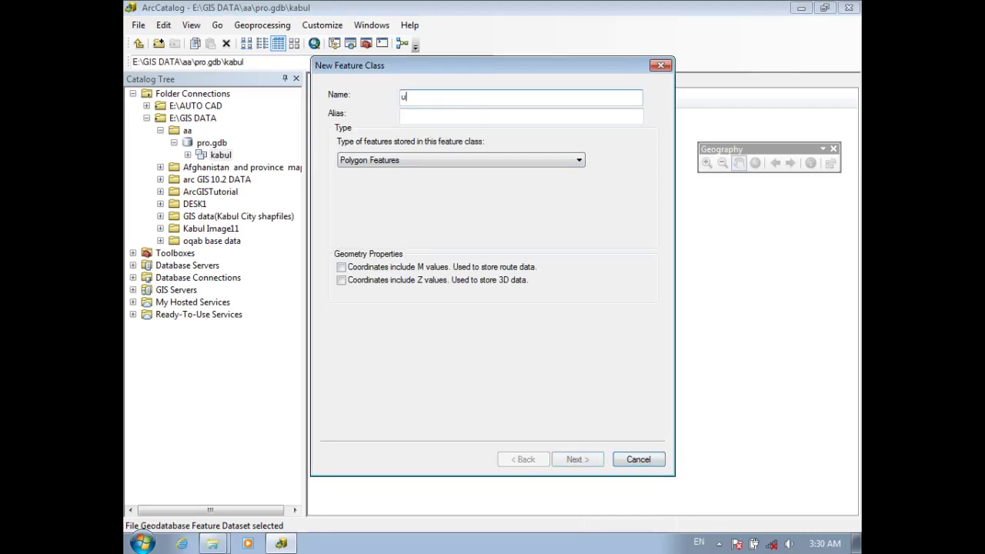
{"action": "type", "text": "niver"}
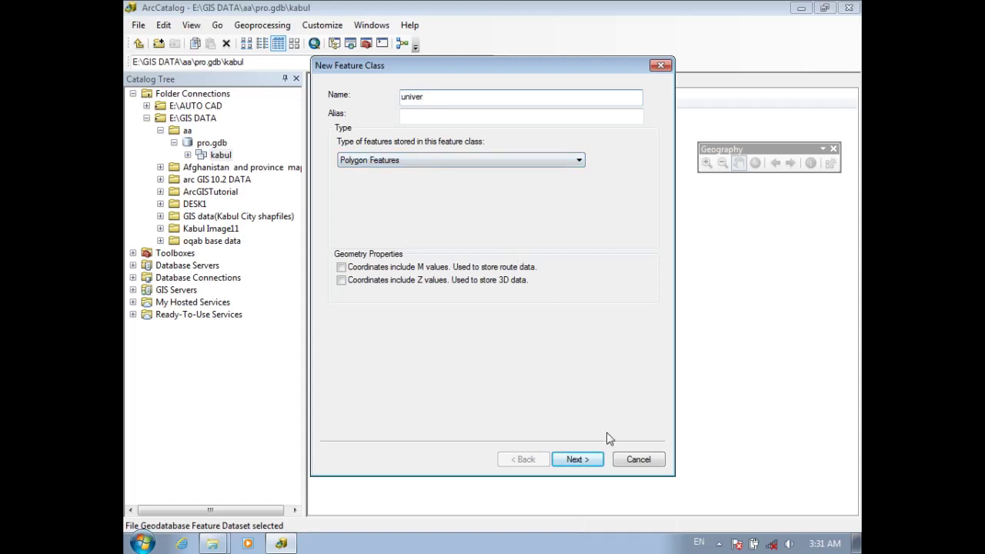
{"action": "left_click", "coordinate": [590, 460]}
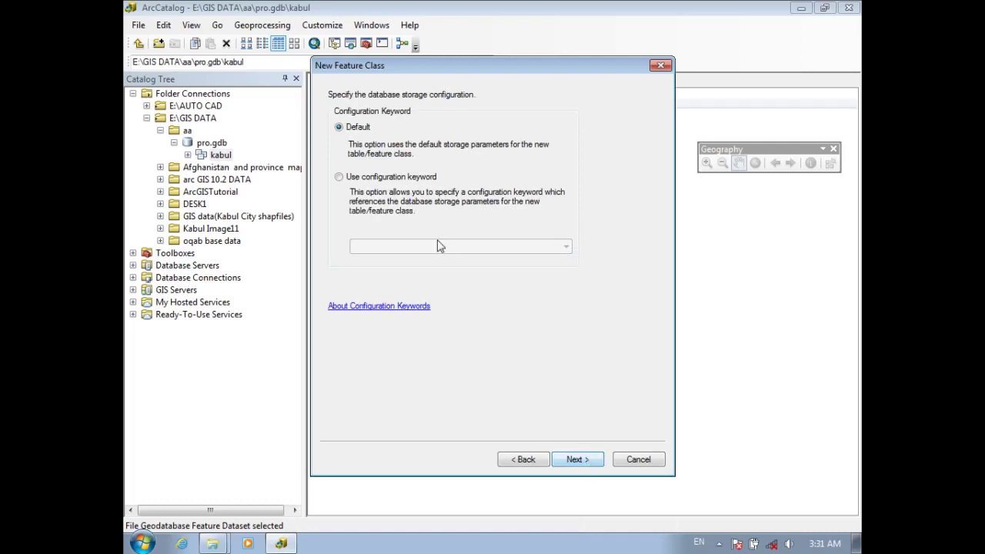
{"action": "left_click", "coordinate": [579, 459]}
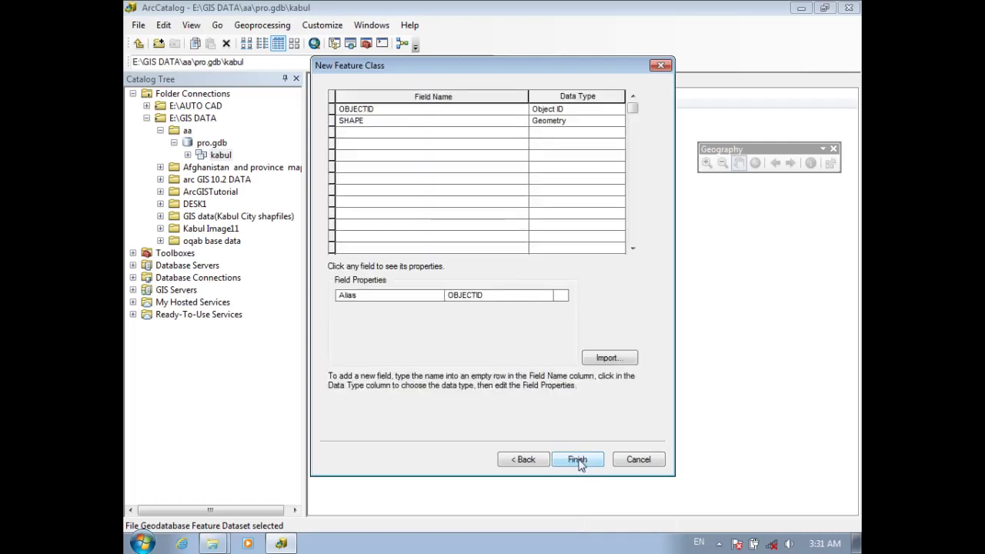
Step: Add a field called name with the Text data type to the univer feature class
{"action": "left_click", "coordinate": [366, 134]}
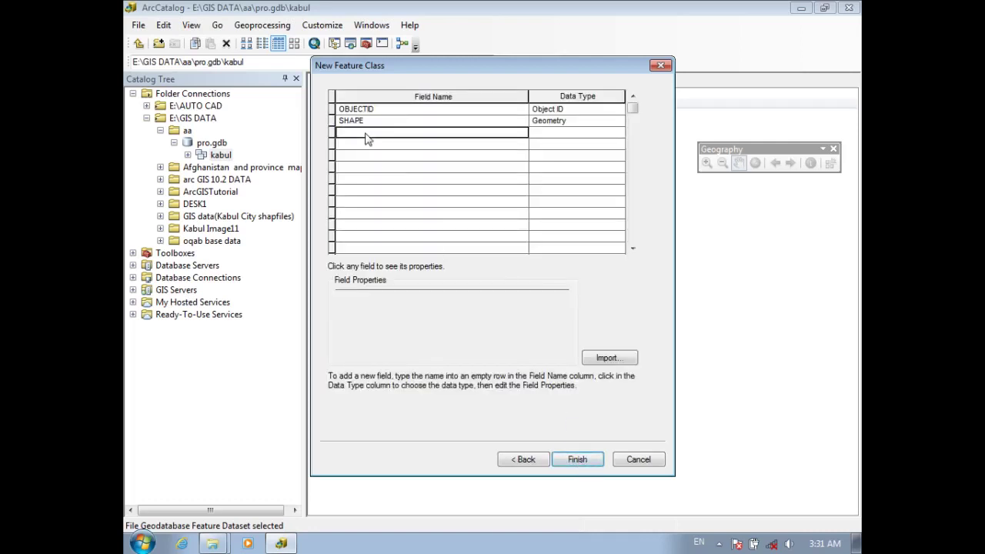
{"action": "type", "text": "nam"}
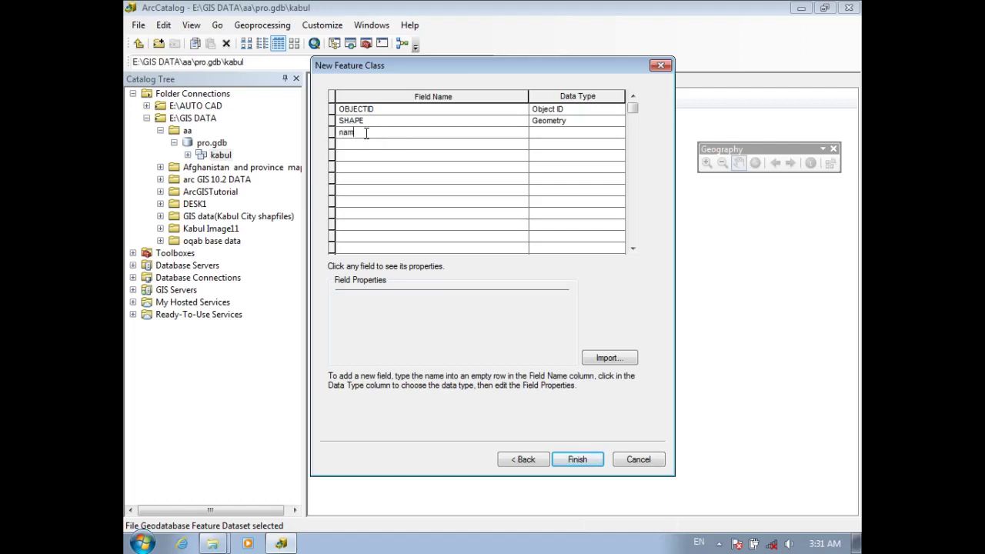
{"action": "type", "text": "e"}
{"action": "left_click", "coordinate": [545, 137]}
{"action": "left_click", "coordinate": [551, 187]}
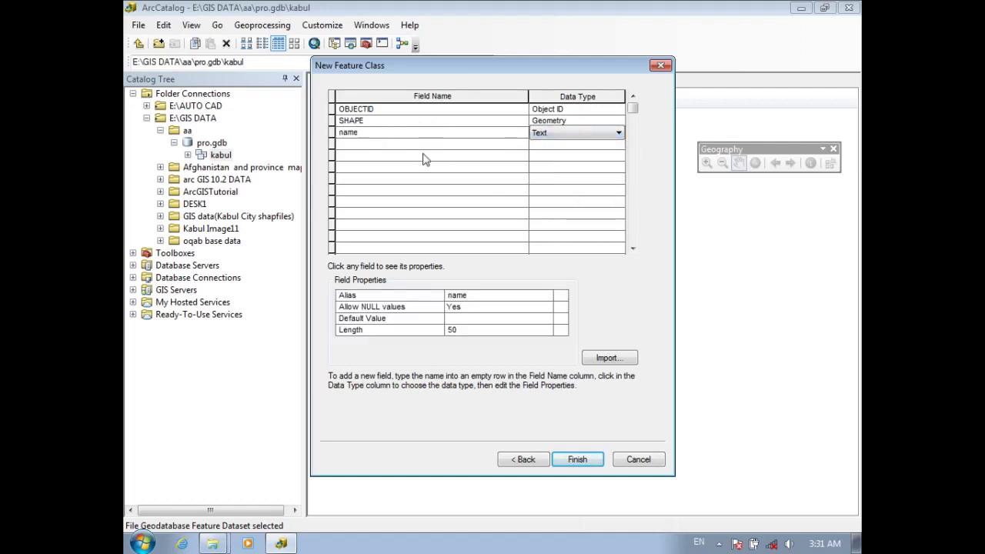
Step: Add a field called location with the Text data type to the univer feature class
{"action": "left_click", "coordinate": [379, 145]}
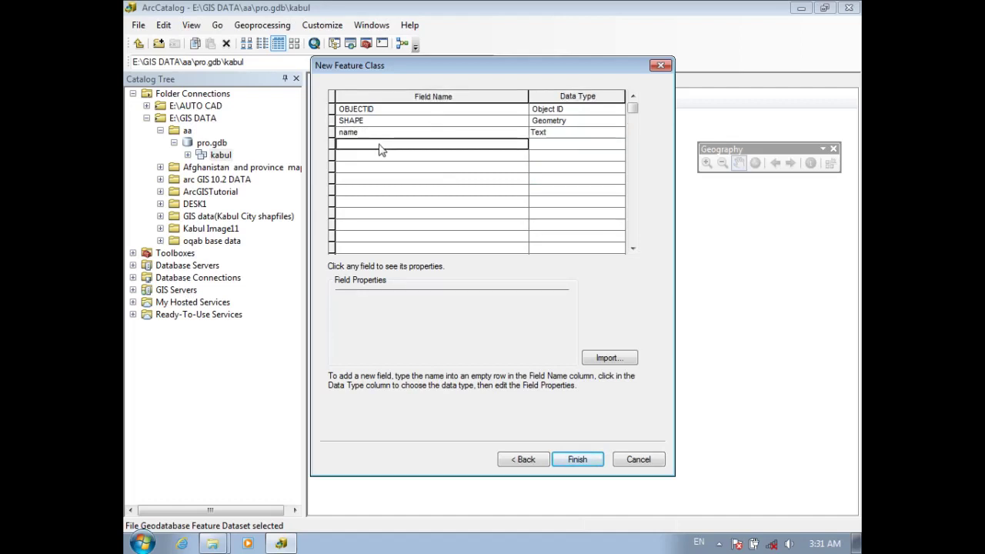
{"action": "type", "text": "loca"}
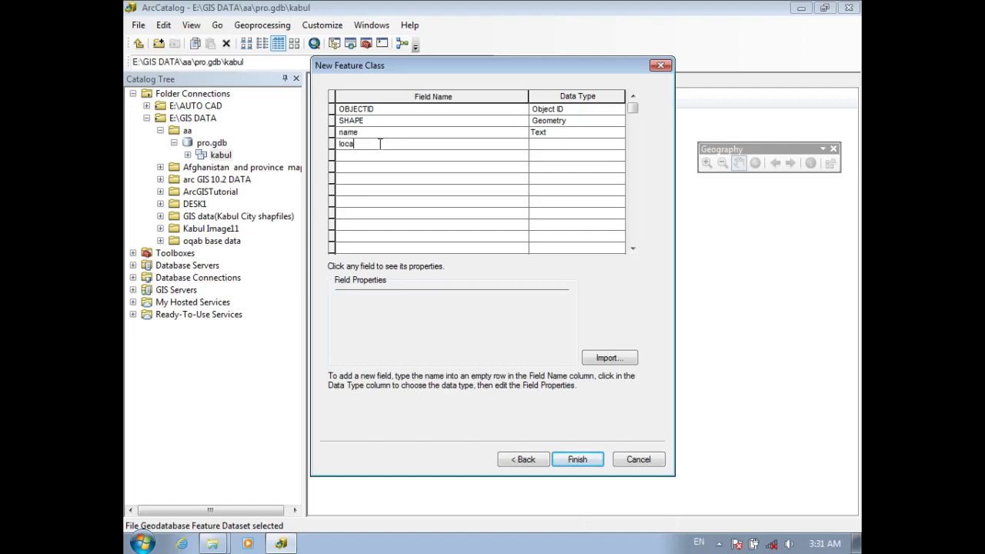
{"action": "type", "text": "tion"}
{"action": "left_click", "coordinate": [537, 146]}
{"action": "left_click", "coordinate": [548, 202]}
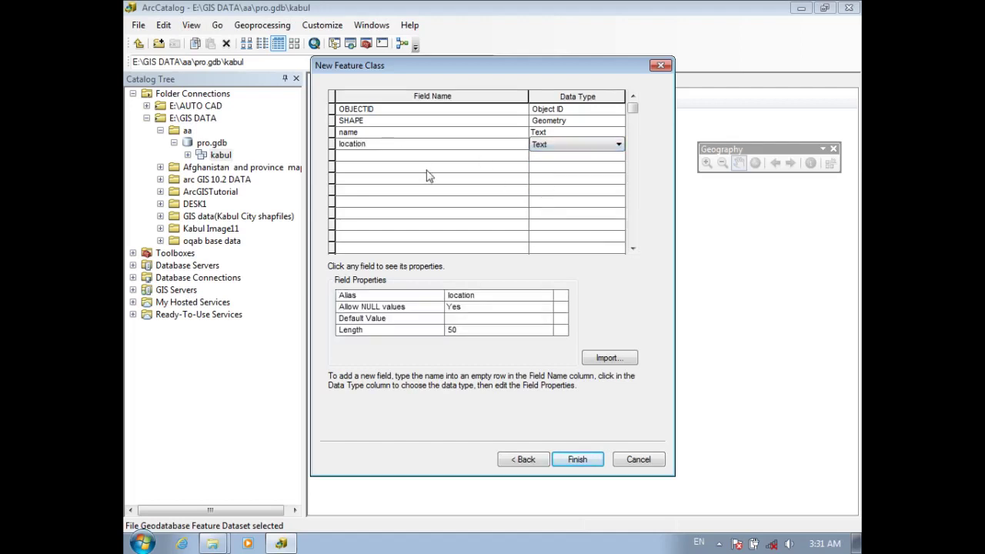
Step: Add a field called number-teach with the Short Integer data type to the univer feature class
{"action": "left_click", "coordinate": [372, 157]}
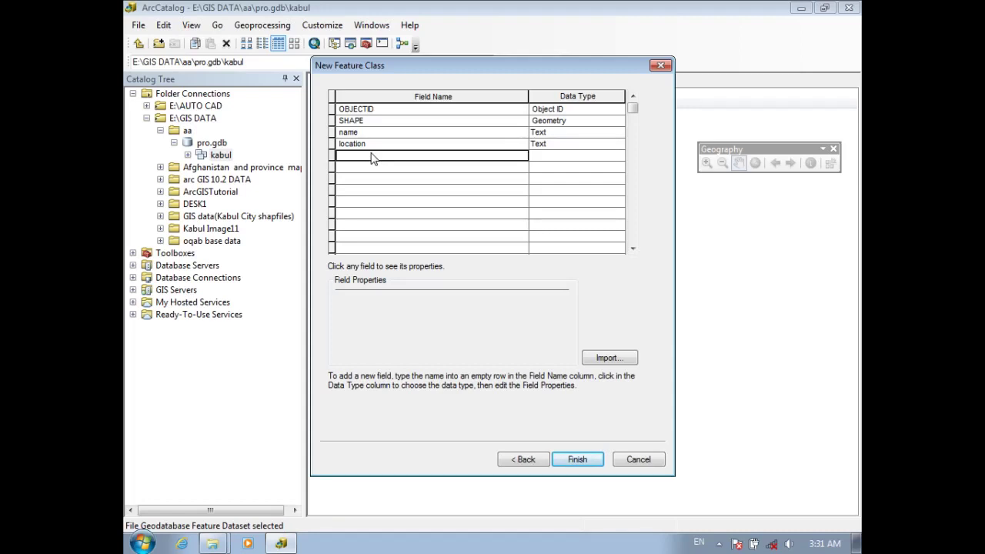
{"action": "type", "text": "n"}
{"action": "key", "text": "BackSpace"}
{"action": "type", "text": "nu"}
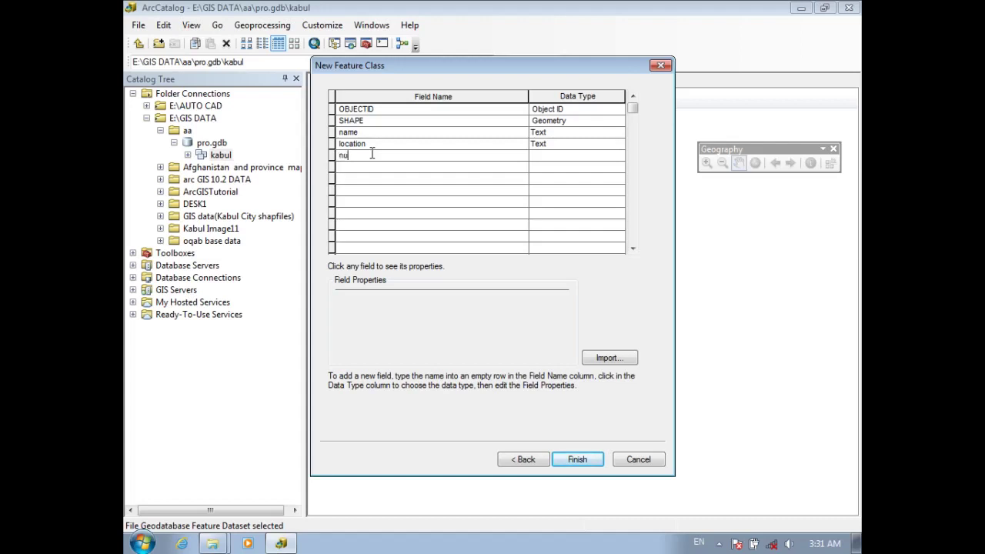
{"action": "type", "text": "m"}
{"action": "type", "text": "ber o"}
{"action": "type", "text": "f"}
{"action": "key", "text": "BackSpace"}
{"action": "key", "text": "BackSpace"}
{"action": "key", "text": "BackSpace"}
{"action": "type", "text": "-teach"}
{"action": "left_click", "coordinate": [570, 156]}
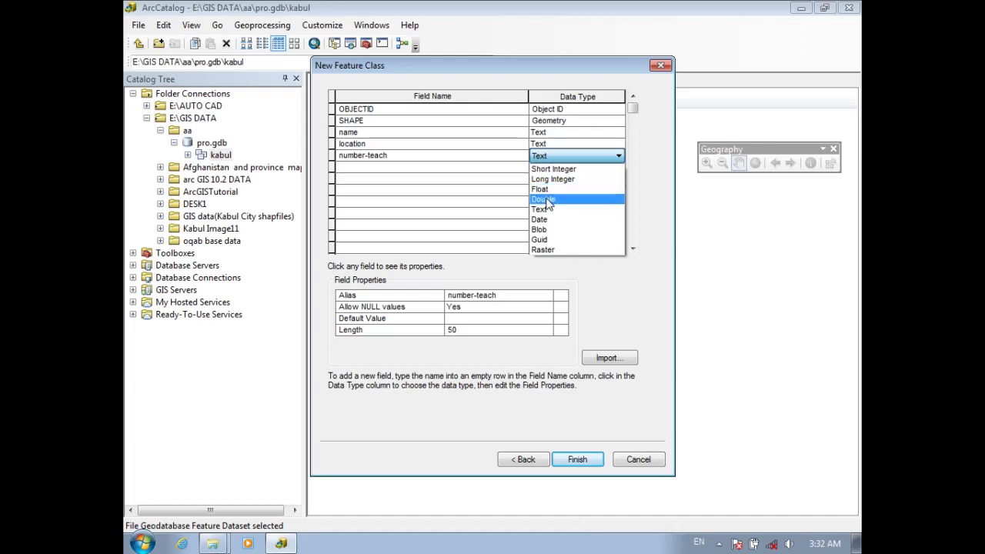
{"action": "left_click", "coordinate": [545, 168]}
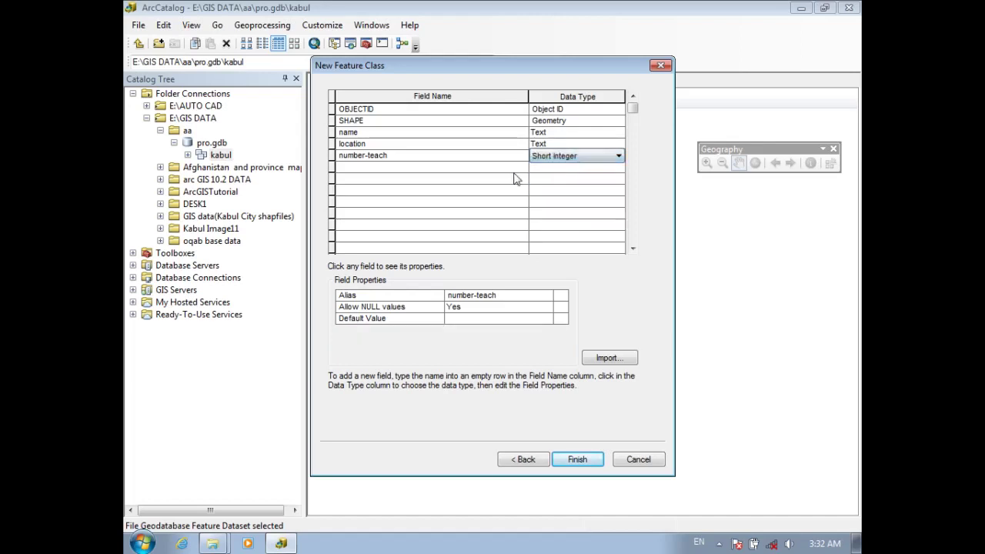
Step: Try to create the univer feature class and decline the automatic renaming of the number-teach field
{"action": "left_click", "coordinate": [375, 168]}
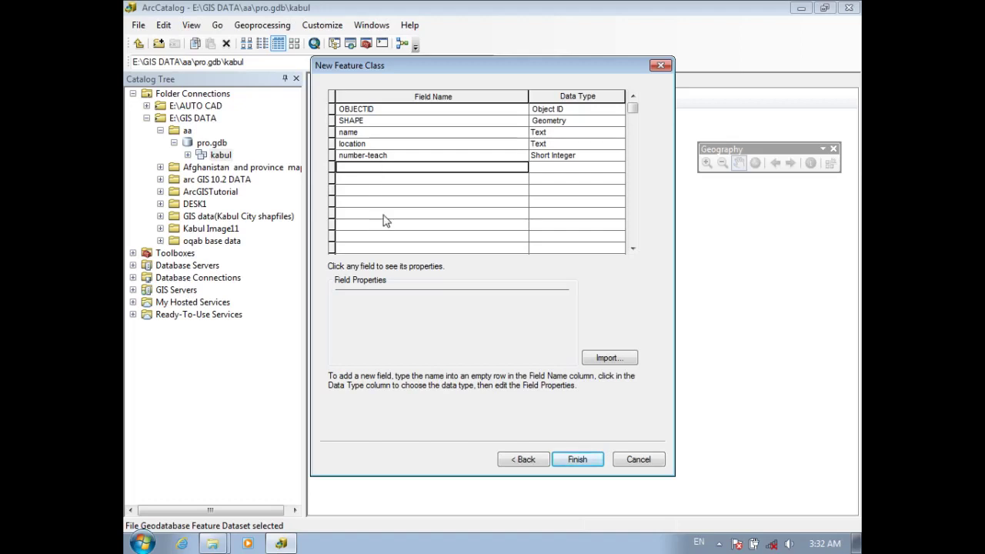
{"action": "left_click", "coordinate": [579, 459]}
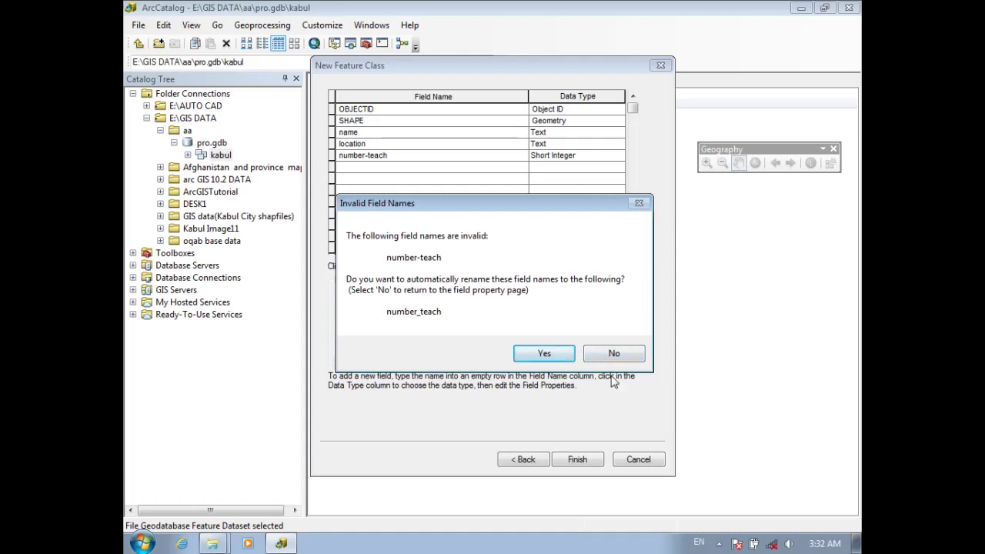
{"action": "left_click", "coordinate": [615, 354]}
Step: Shorten the number-teach field name to number and finish creating the univer feature class
{"action": "left_click", "coordinate": [397, 158]}
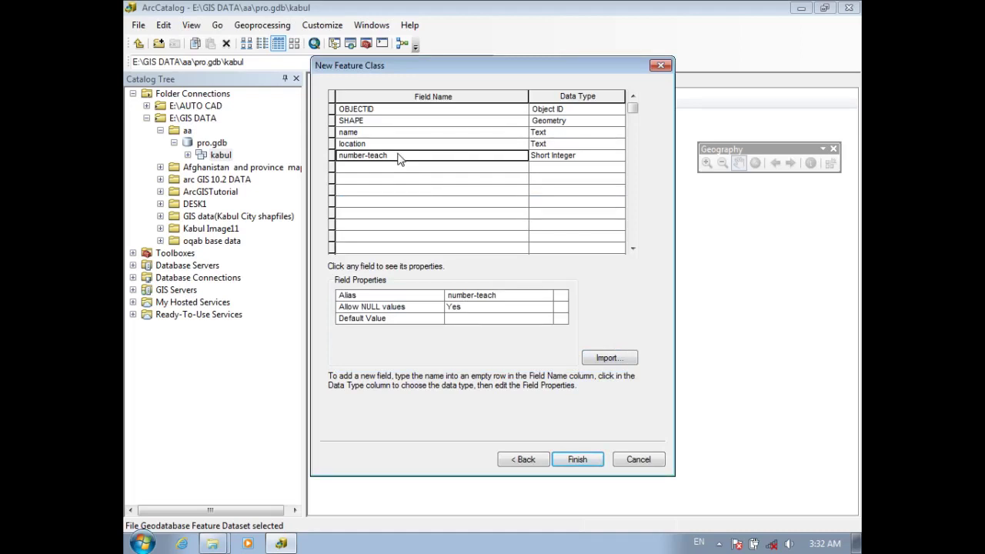
{"action": "left_click", "coordinate": [435, 154]}
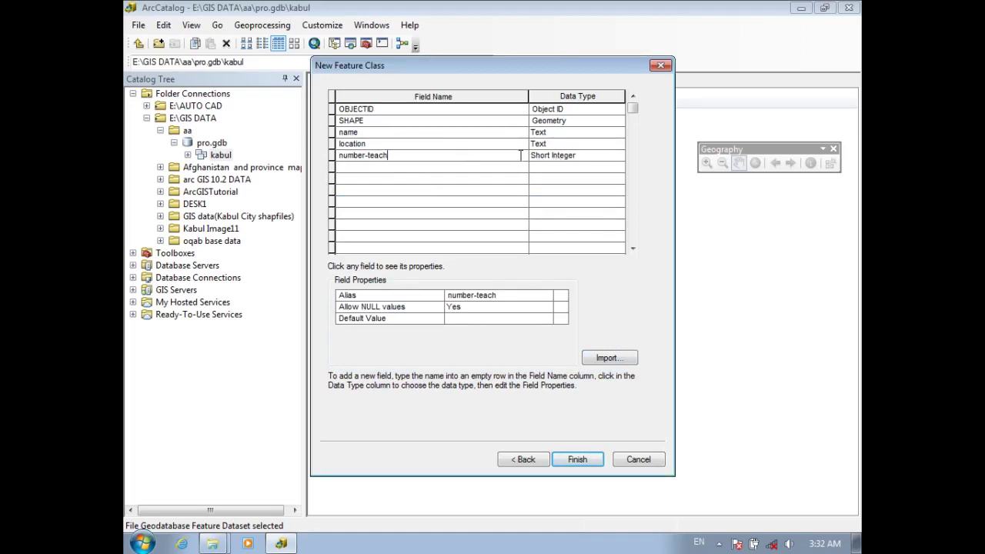
{"action": "key", "text": "BackSpace"}
{"action": "key", "text": "BackSpace"}
{"action": "key", "text": "BackSpace"}
{"action": "key", "text": "BackSpace"}
{"action": "key", "text": "BackSpace"}
{"action": "key", "text": "BackSpace"}
{"action": "left_click", "coordinate": [584, 460]}
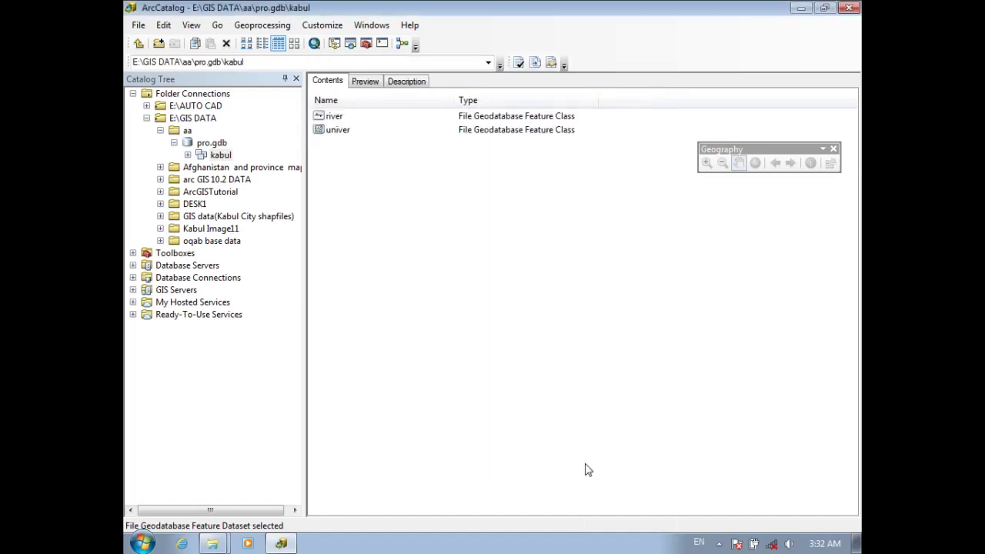
Step: Start a new feature class in the kabul feature dataset, named hospital, with Point Features as its type
{"action": "right_click", "coordinate": [389, 185]}
{"action": "mouse_move", "coordinate": [433, 291]}
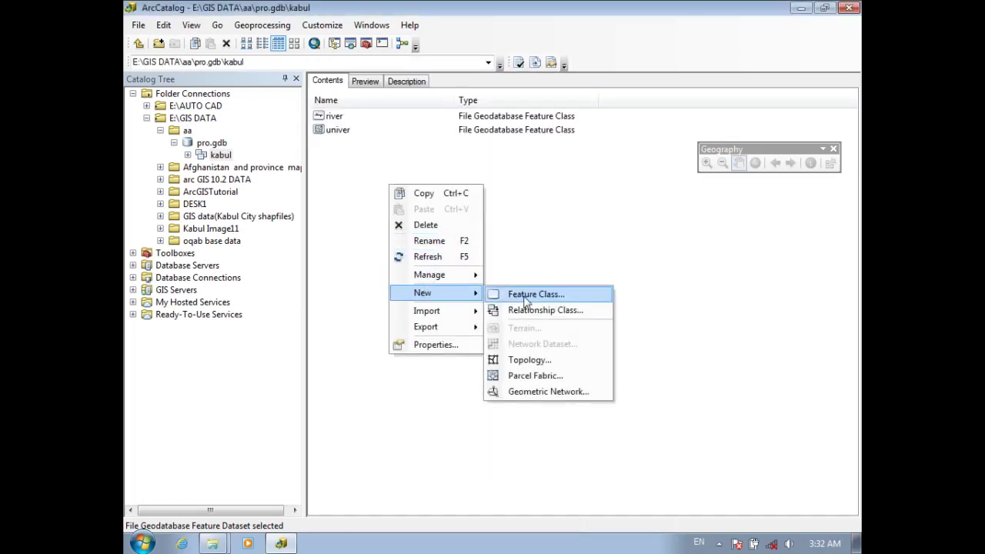
{"action": "left_click", "coordinate": [524, 298]}
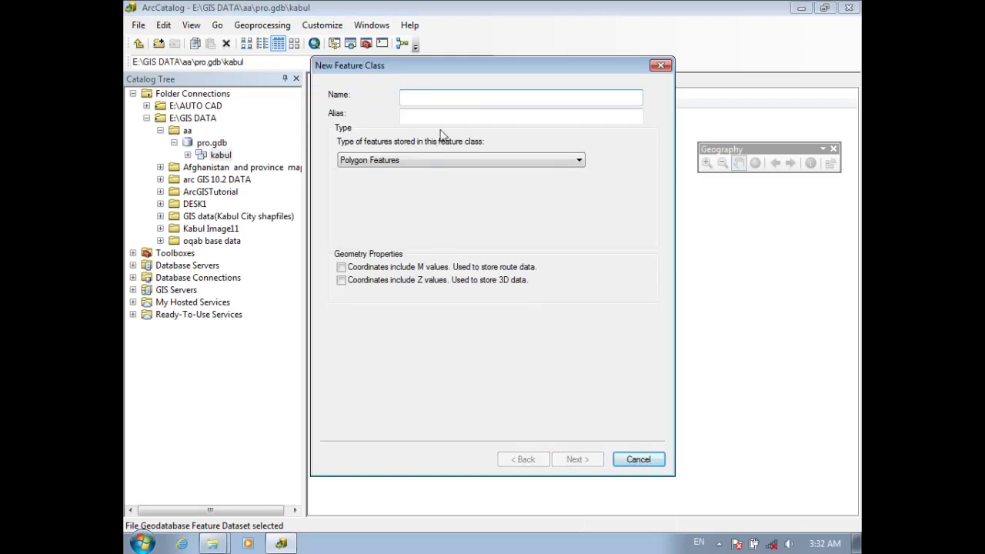
{"action": "type", "text": "mo"}
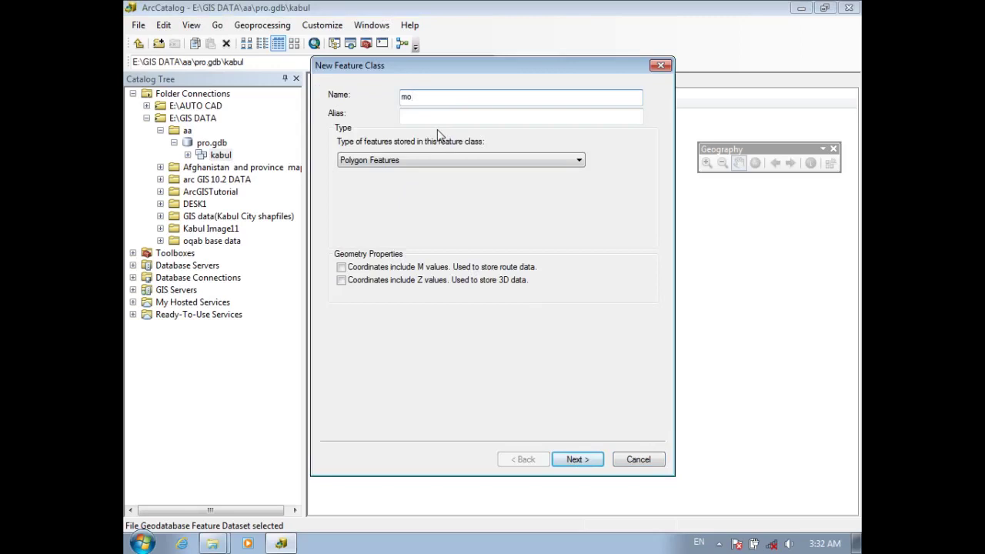
{"action": "key", "text": "BackSpace"}
{"action": "key", "text": "BackSpace"}
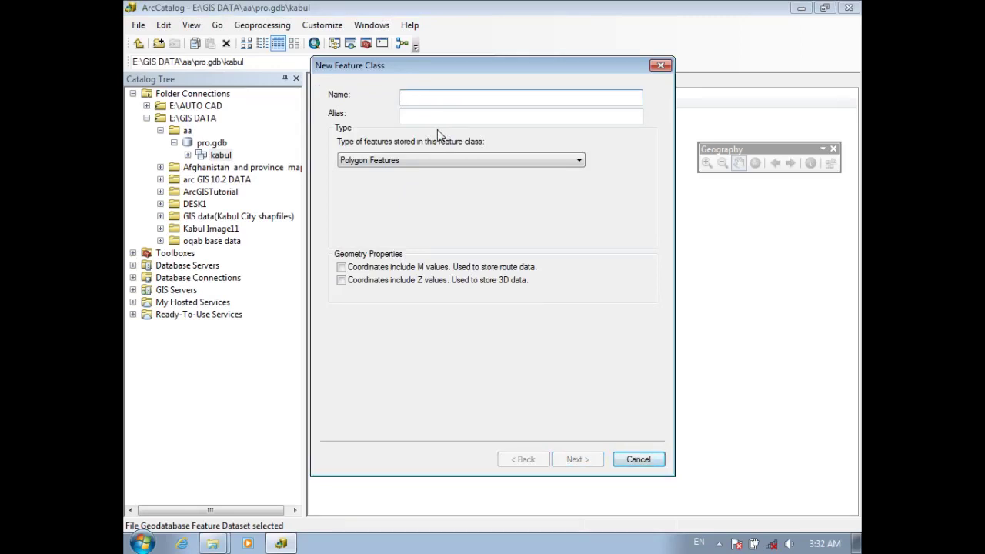
{"action": "type", "text": "ho"}
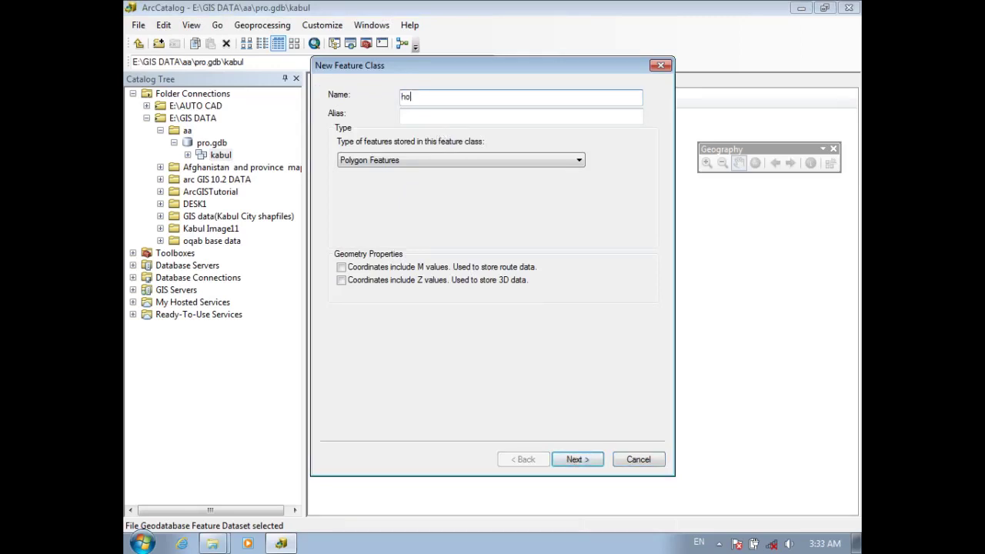
{"action": "type", "text": "spital"}
{"action": "left_click", "coordinate": [426, 160]}
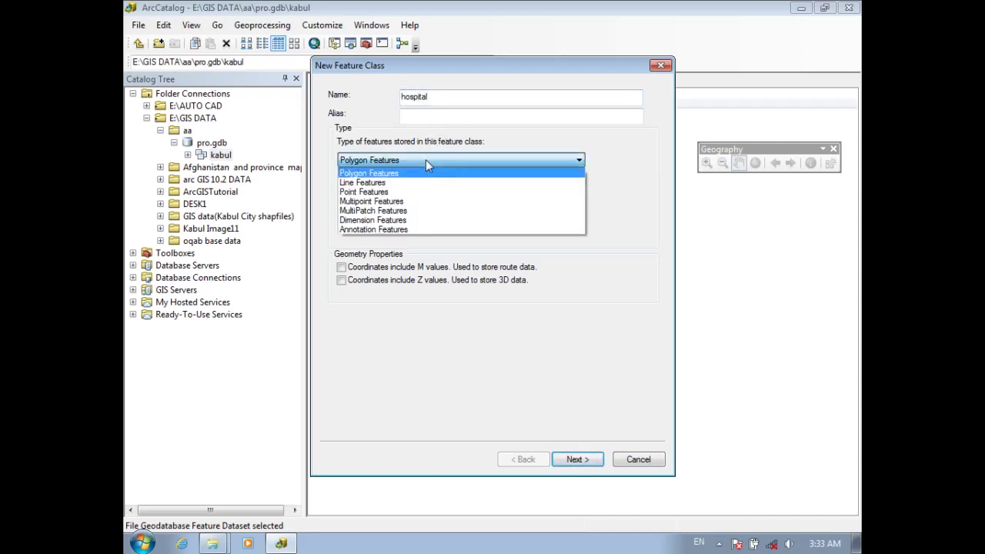
{"action": "left_click", "coordinate": [372, 193]}
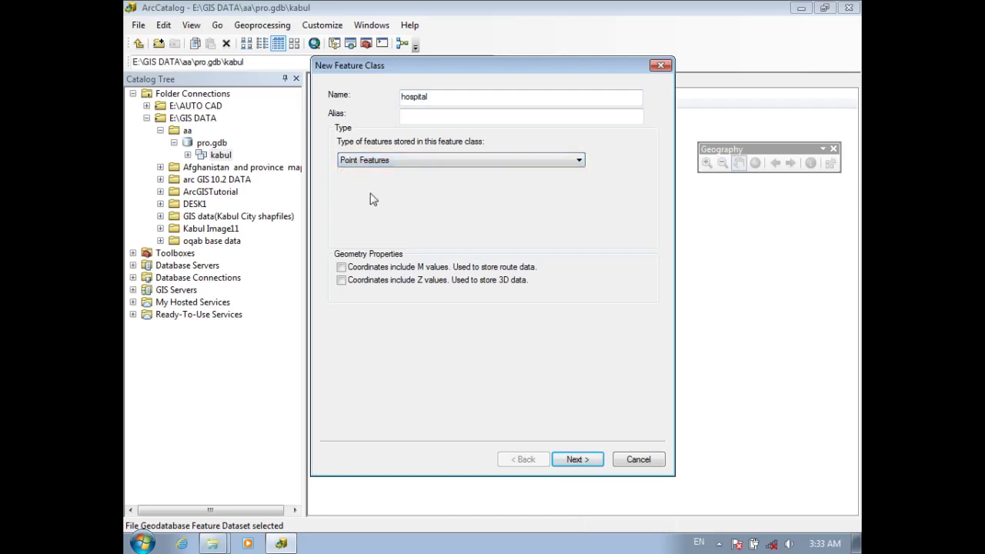
Step: Create the hospital feature class with the default storage configuration and no extra fields, and expand the kabul dataset in the catalog tree
{"action": "left_click", "coordinate": [576, 461]}
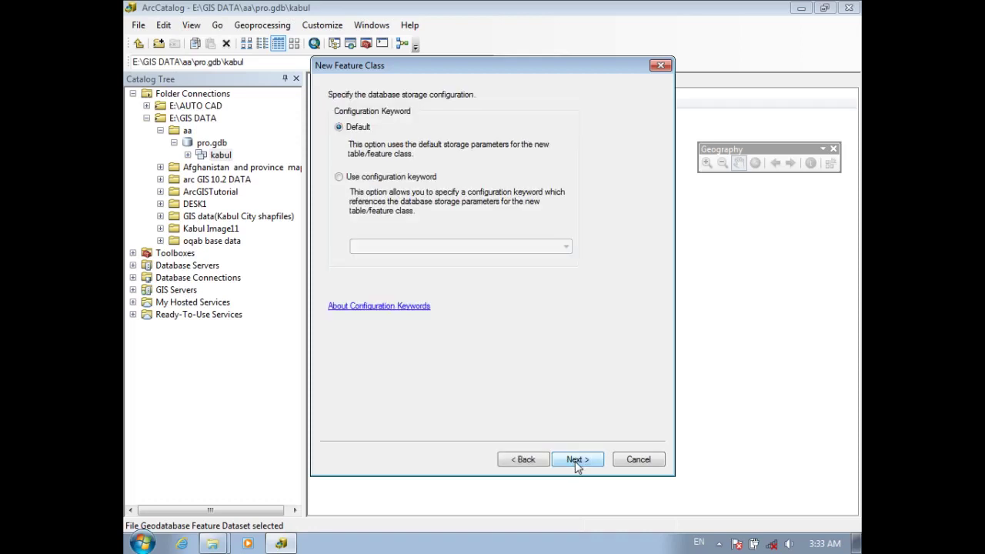
{"action": "left_click", "coordinate": [575, 461]}
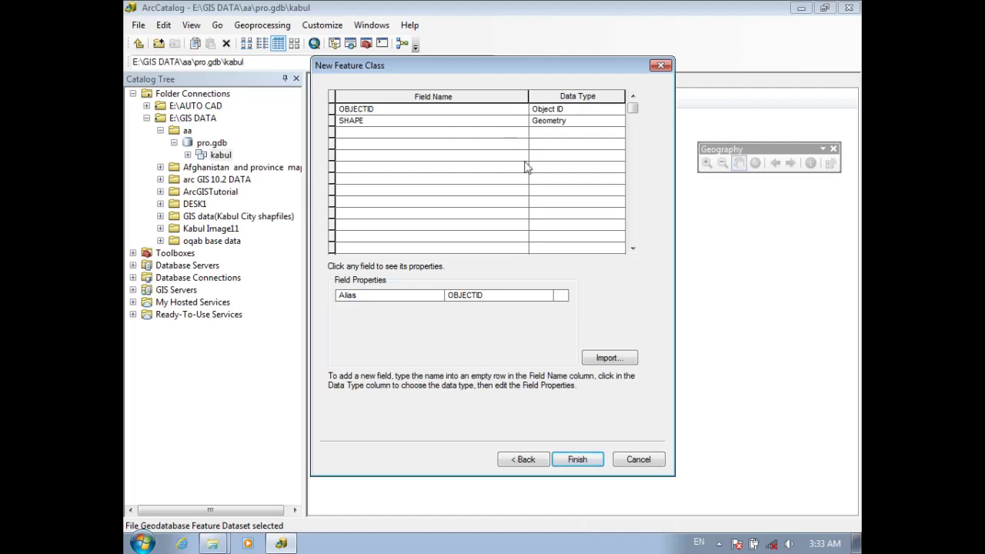
{"action": "left_click", "coordinate": [578, 459]}
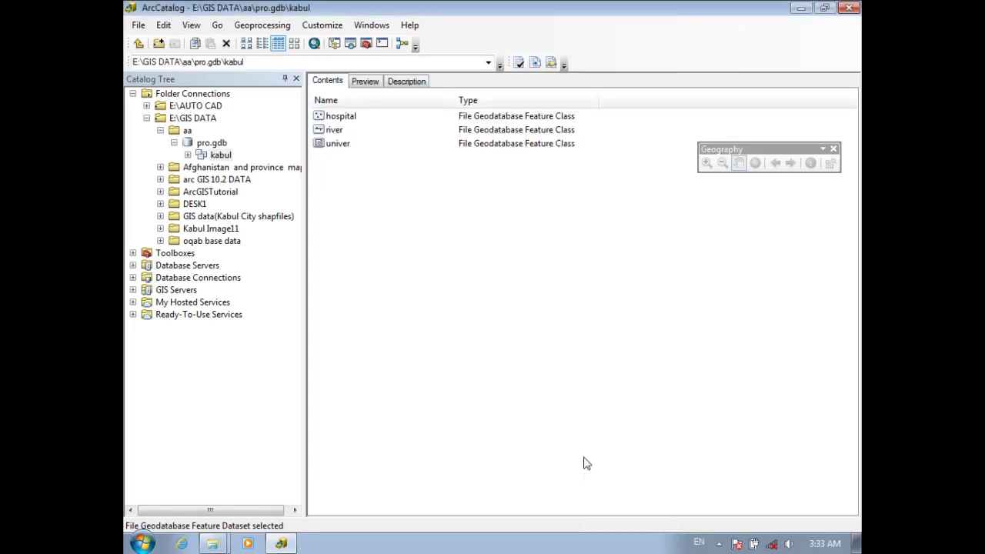
{"action": "left_click", "coordinate": [187, 155]}
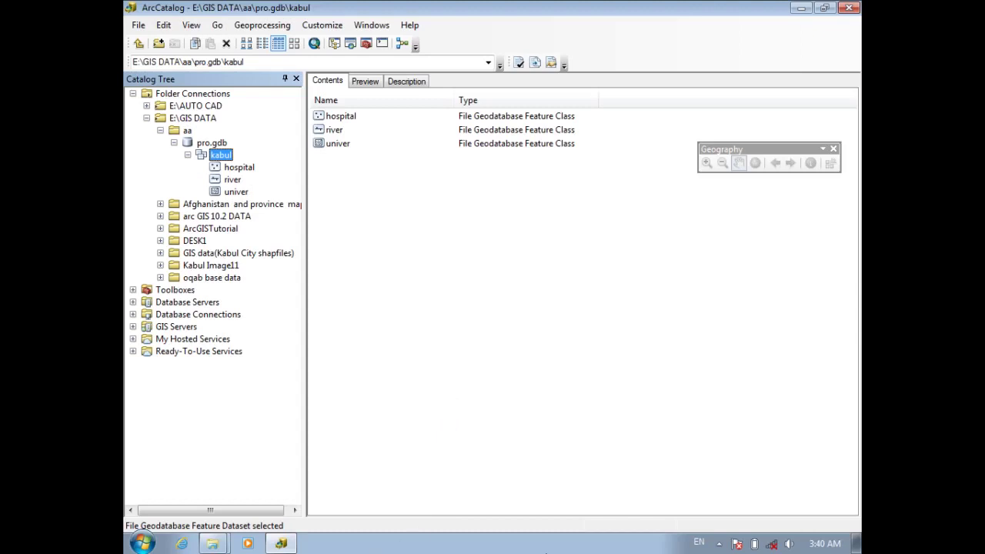
{"action": "left_click", "coordinate": [719, 544]}
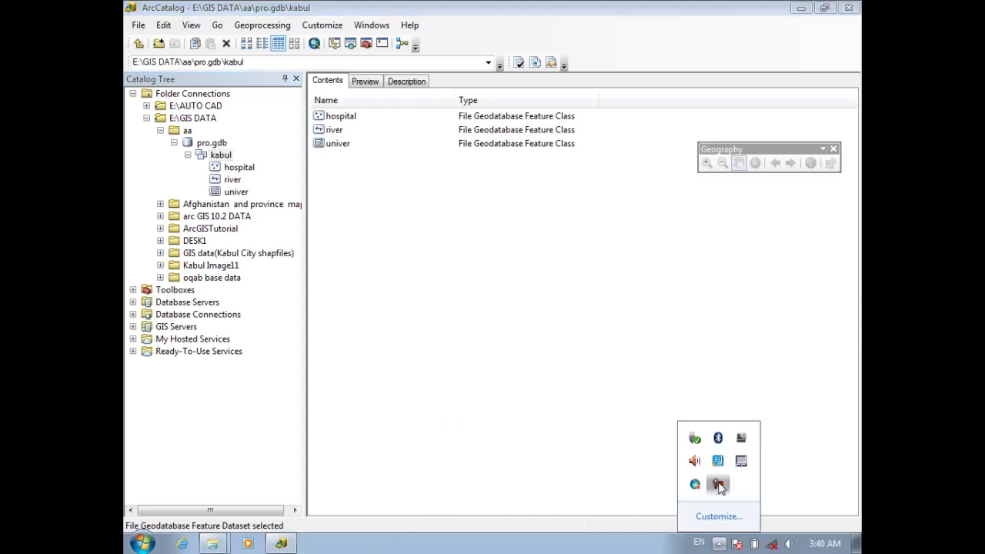
{"action": "left_click", "coordinate": [720, 485]}
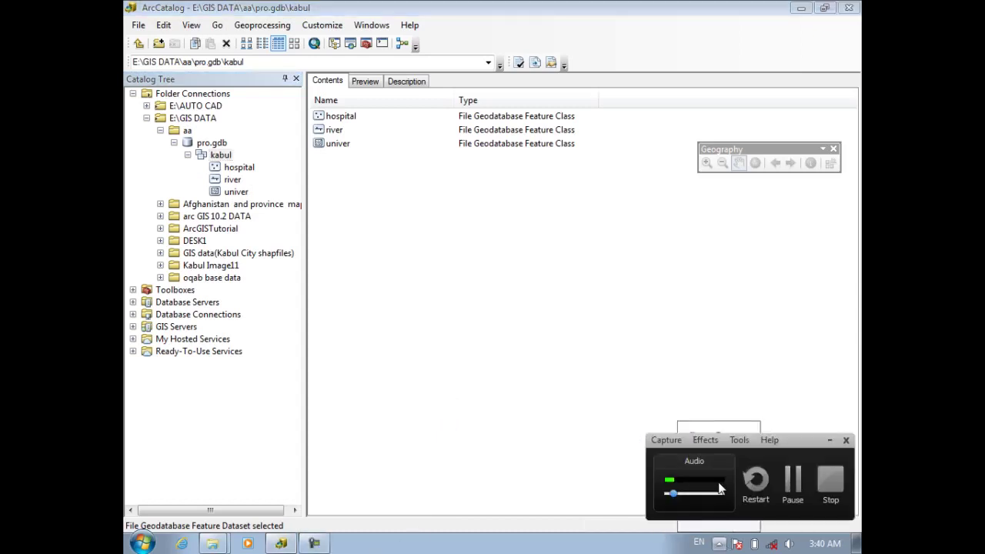
{"action": "left_click", "coordinate": [831, 482]}
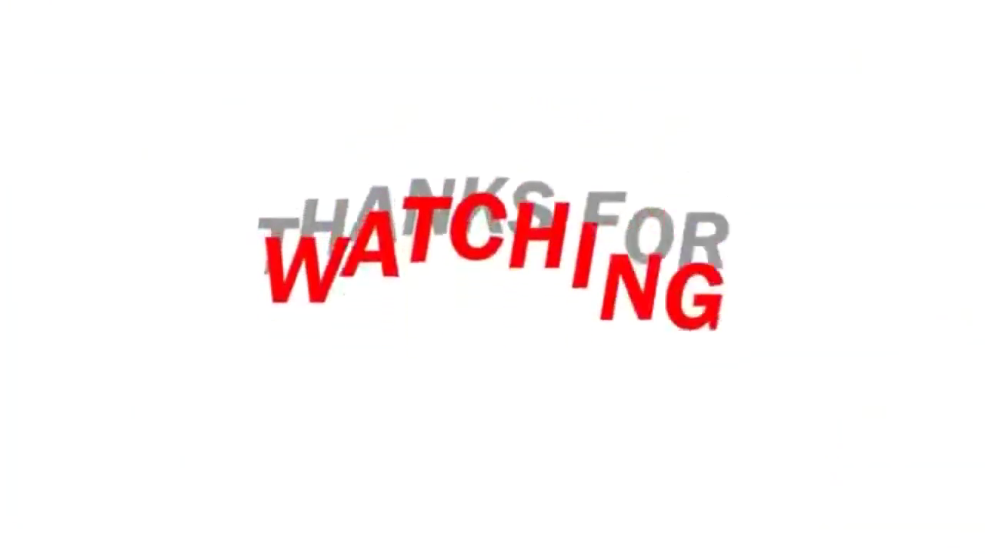